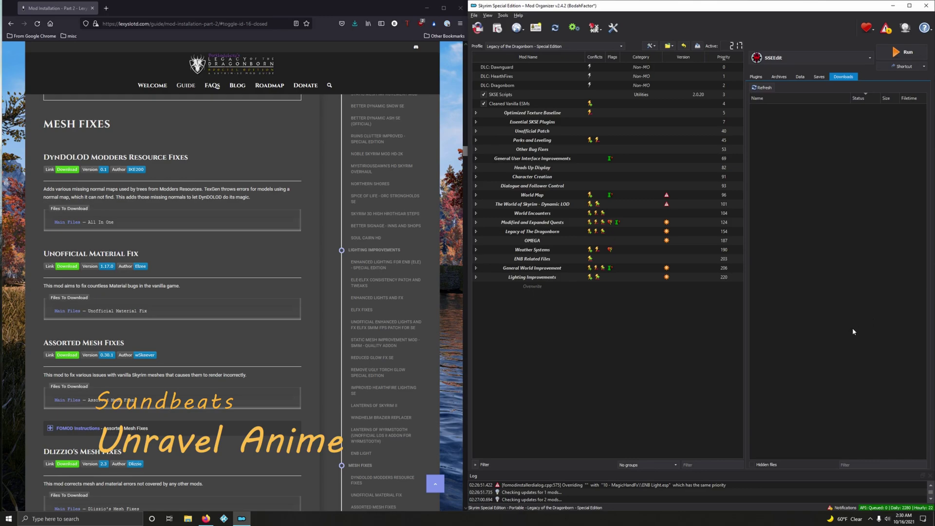
Copy the guide's section heading and create a mod list separator named "Mesh Fixes" in Mod Organizer.
triple_click(51, 128)
right_click(89, 131)
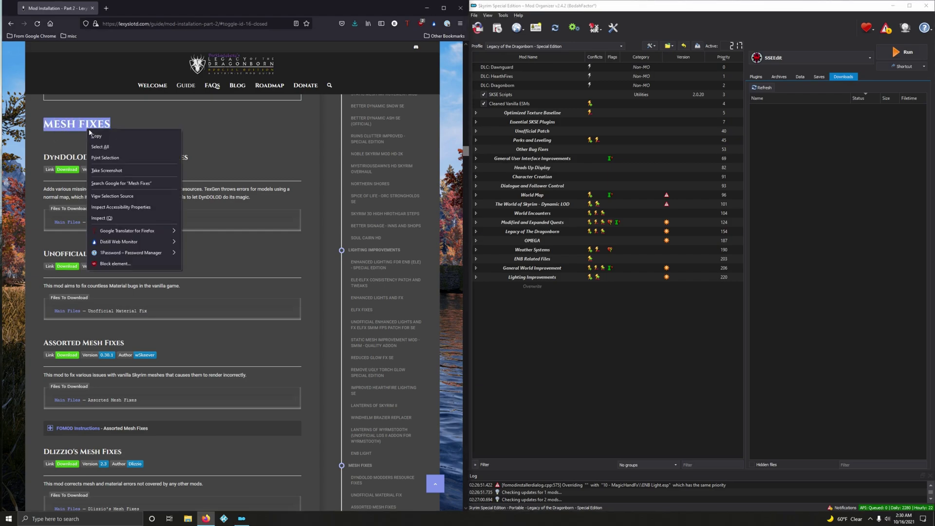
left_click(98, 136)
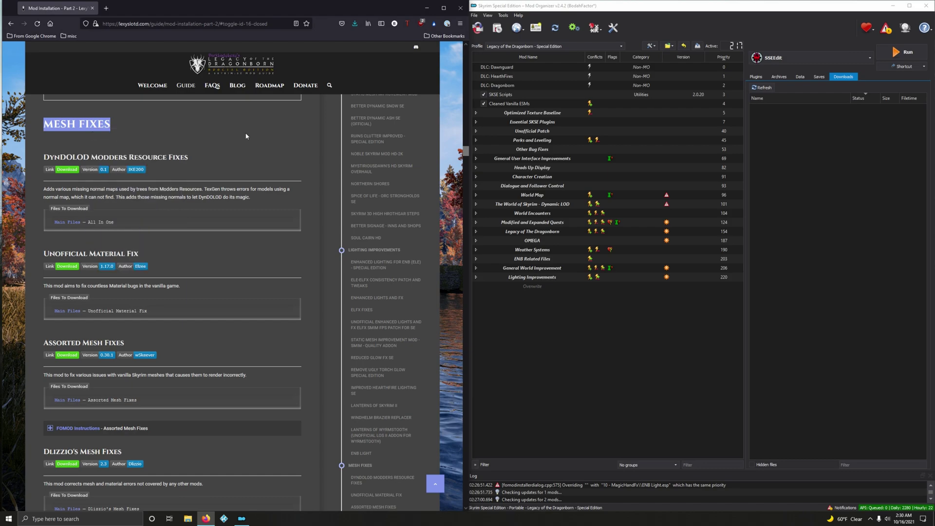
left_click(650, 46)
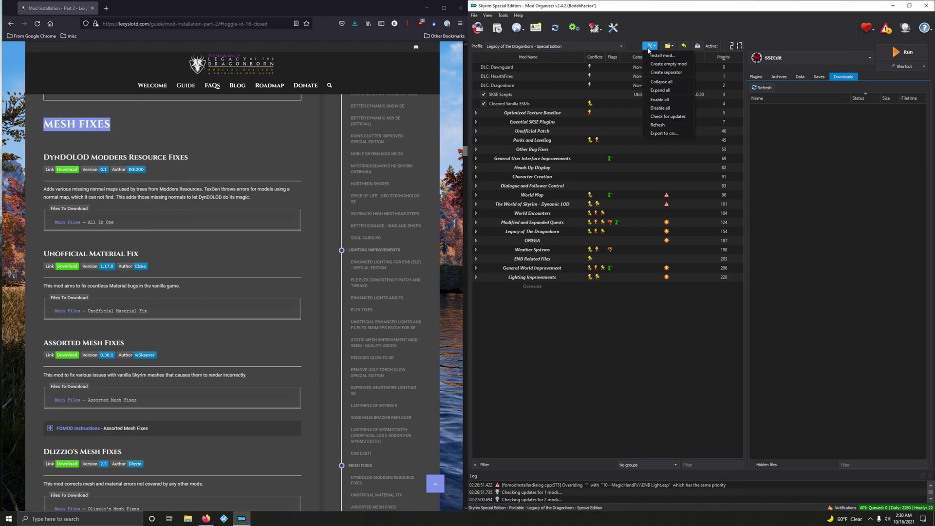
left_click(666, 72)
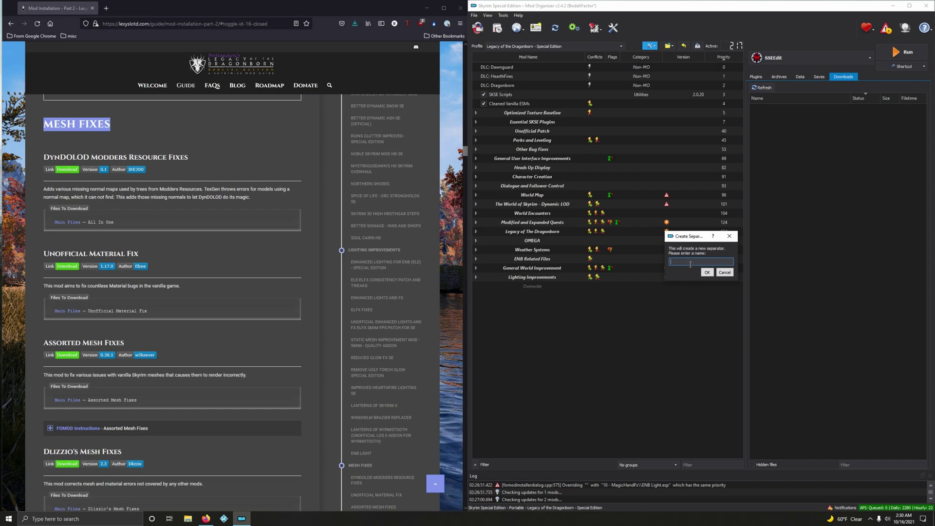
type("Mesh Fixes")
left_click(707, 273)
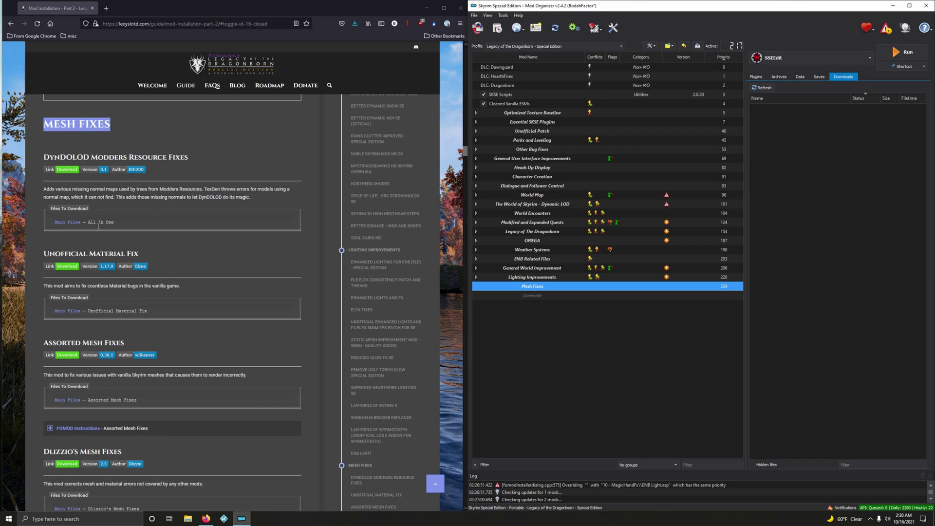
Download the All In One main file of DynDOLOD Modders Resource Fixes to Mod Organizer and install it as an enabled mod.
left_click(71, 169)
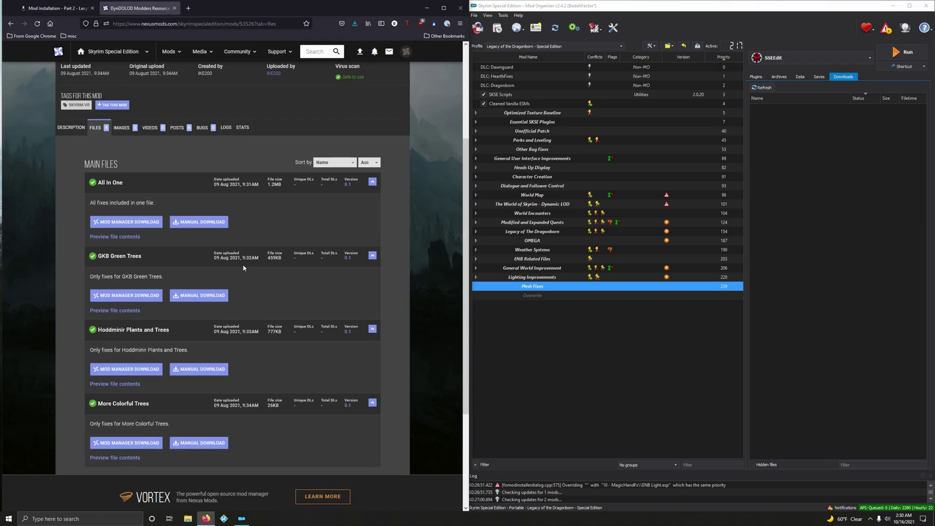
left_click(145, 222)
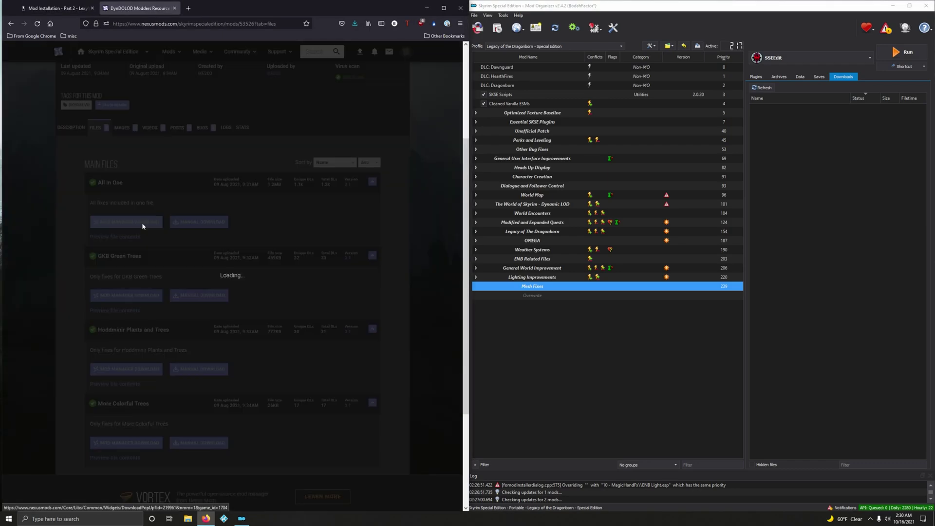
left_click(174, 8)
double_click(798, 113)
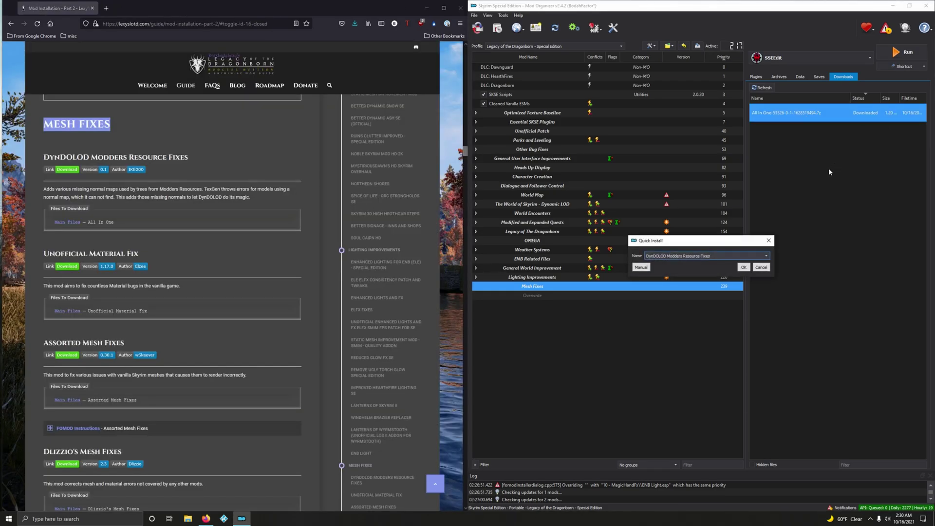
key("Return")
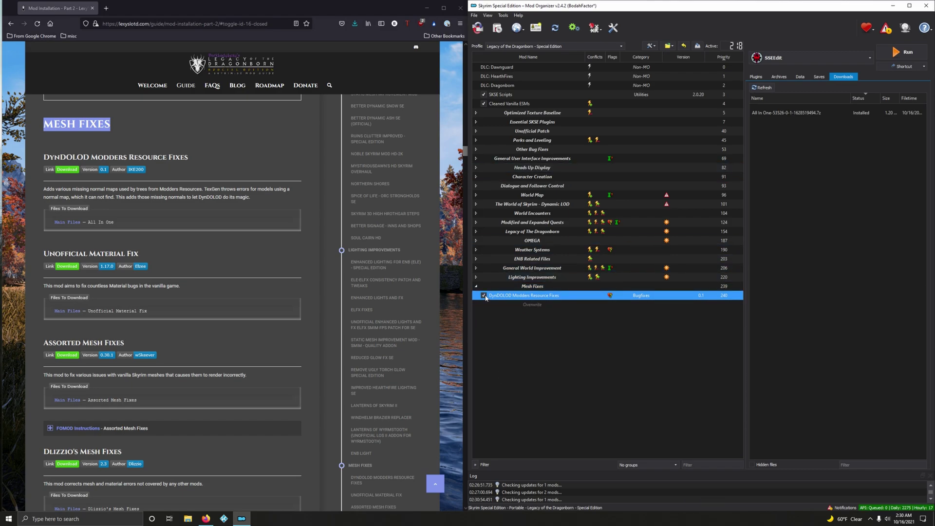
From the guide, open Unofficial Material Fix on Nexus Mods and download its main file to Mod Organizer.
scroll(247, 267, "down", 1)
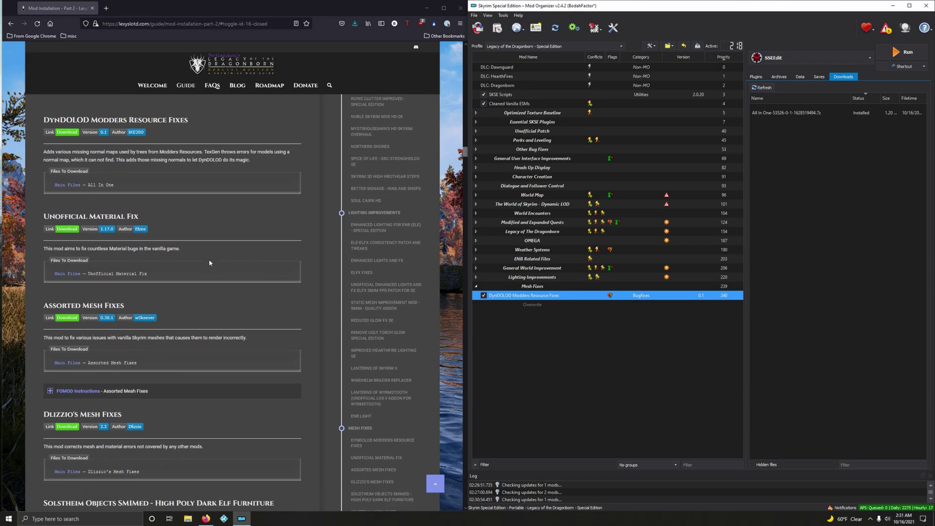
left_click(67, 229)
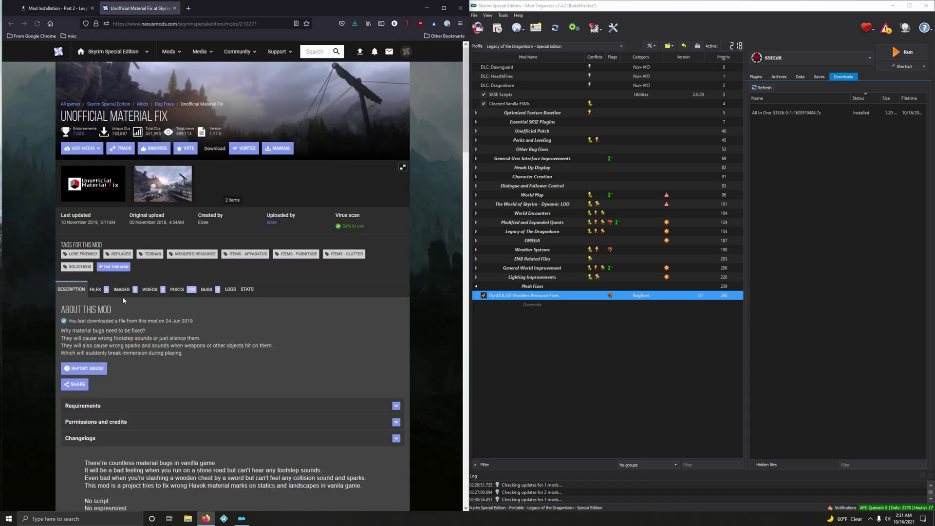
left_click(95, 289)
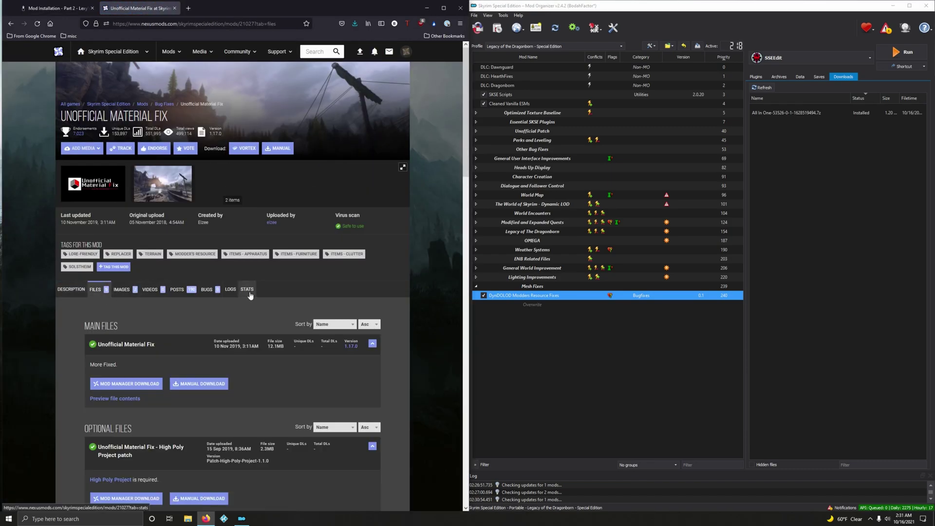
scroll(248, 292, "down", 4)
left_click(58, 9)
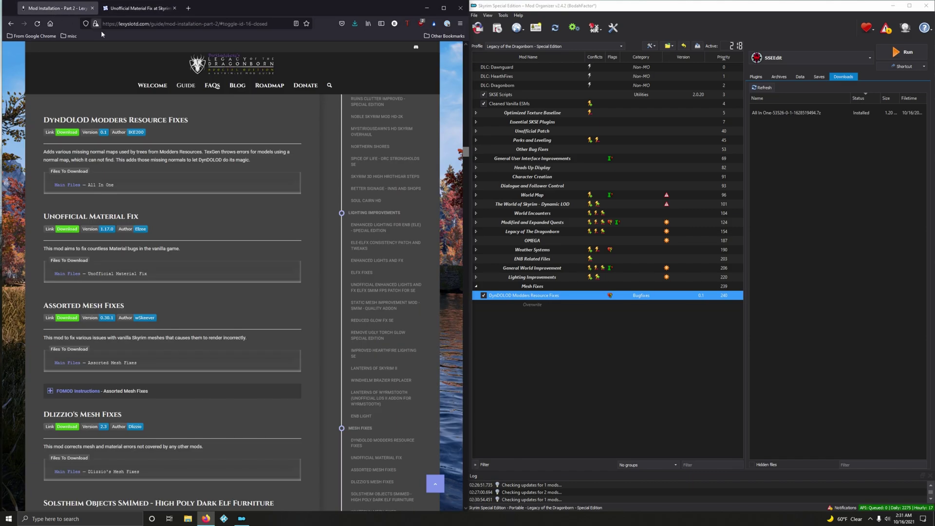
left_click(139, 8)
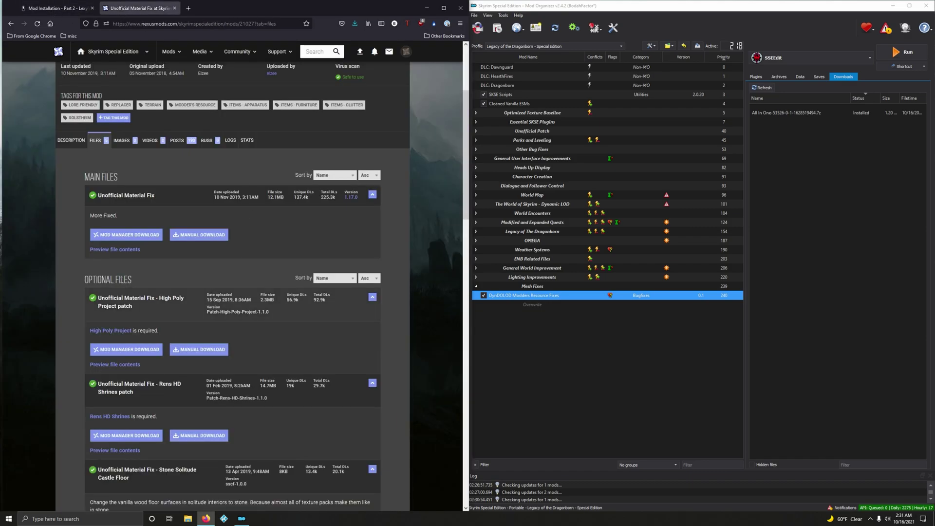
left_click(126, 234)
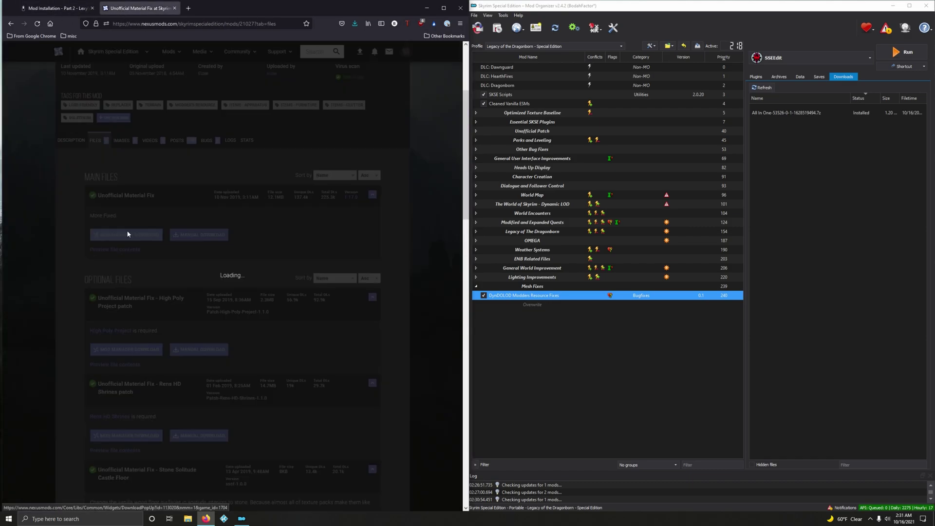
left_click(407, 234)
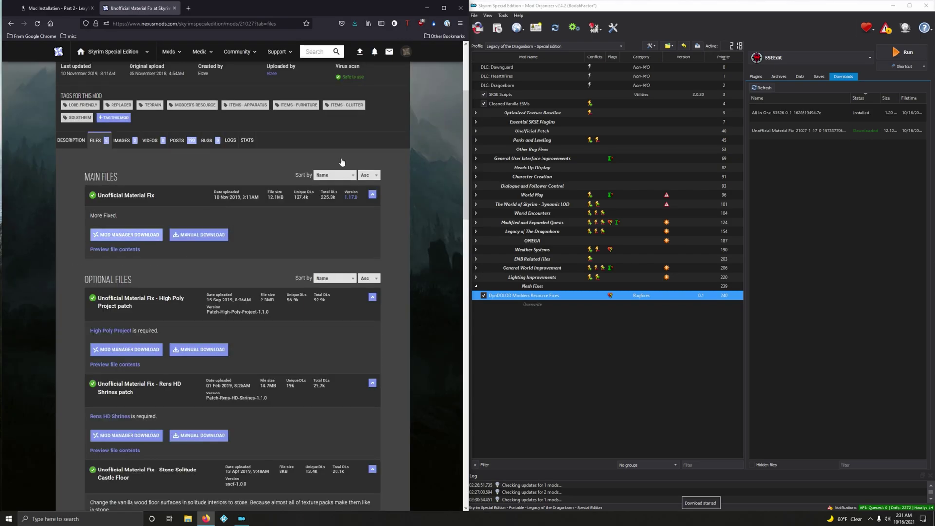
left_click(174, 8)
Install the downloaded Unofficial Material Fix archive in Mod Organizer and enable the mod.
left_click(824, 129)
double_click(798, 133)
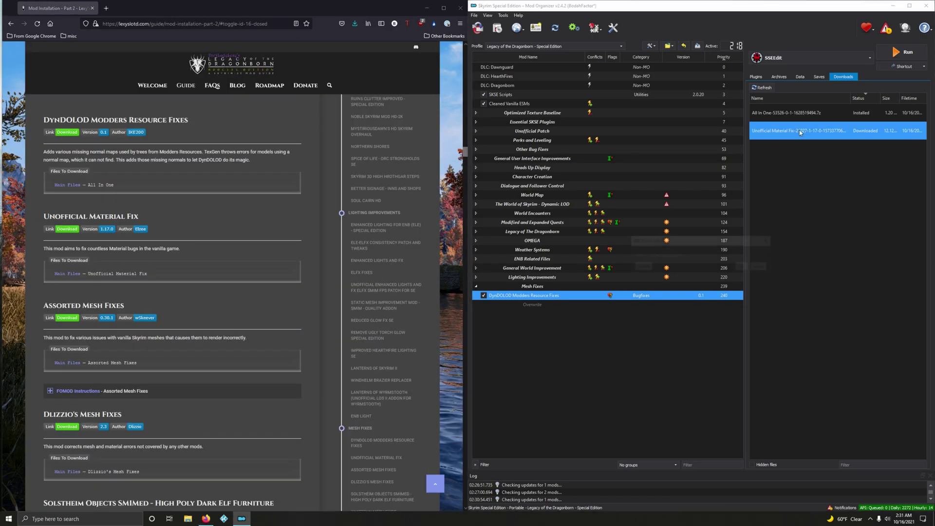
left_click(744, 267)
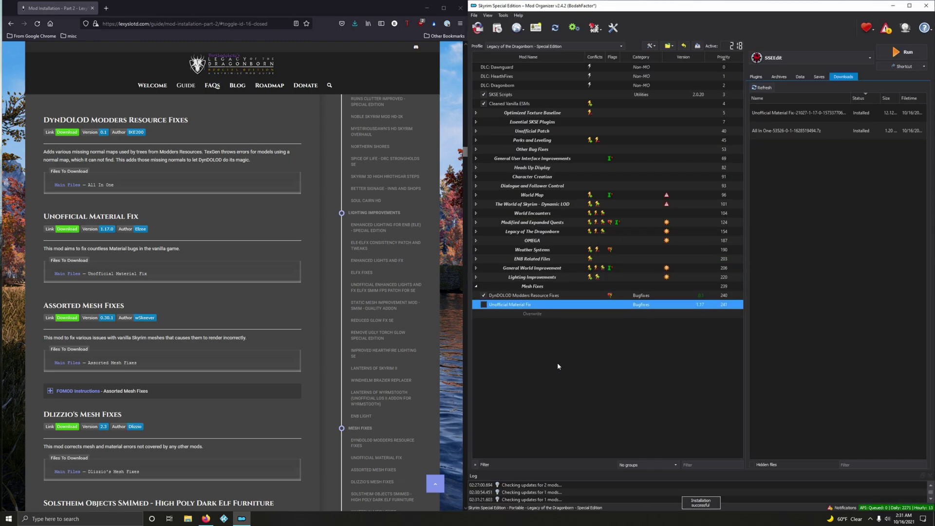
left_click(484, 304)
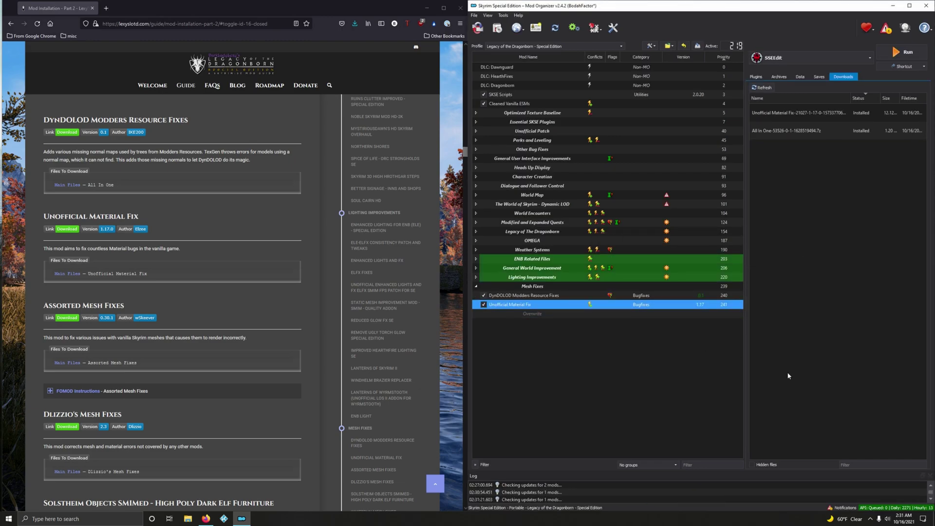
From the guide, open Assorted Mesh Fixes on Nexus Mods and download its main file to Mod Organizer.
scroll(191, 254, "down", 3)
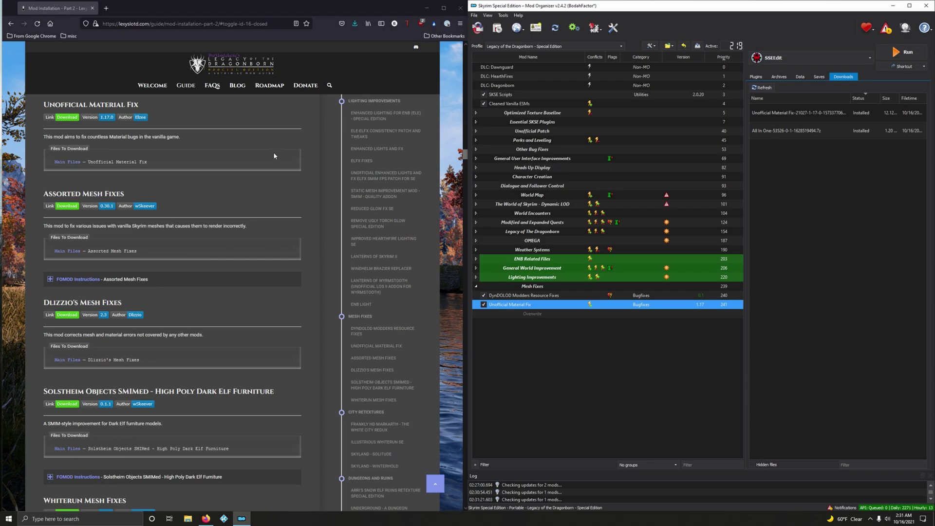
left_click(67, 206)
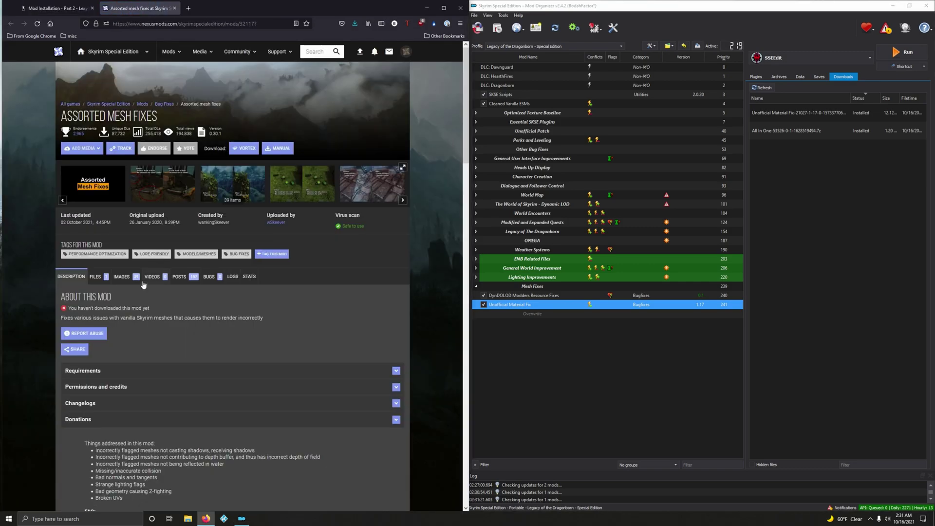
left_click(122, 276)
left_click(95, 276)
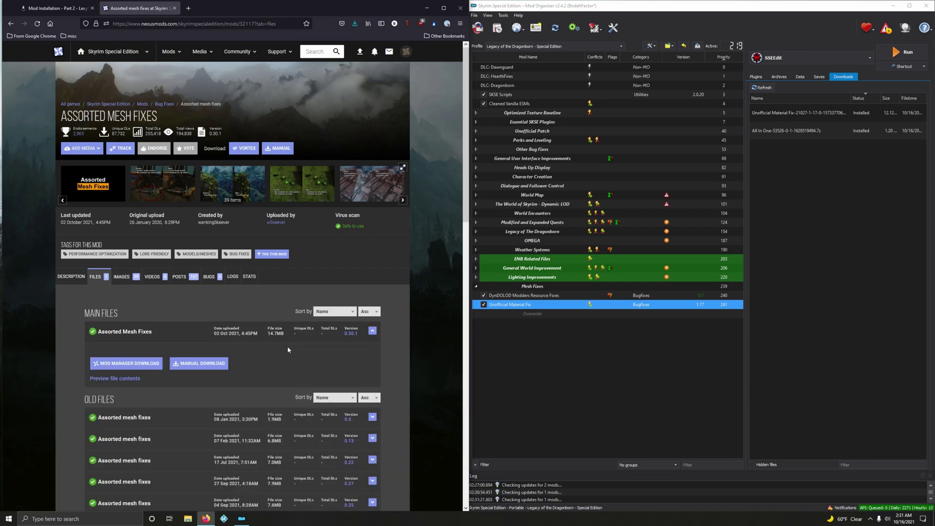
left_click(222, 365)
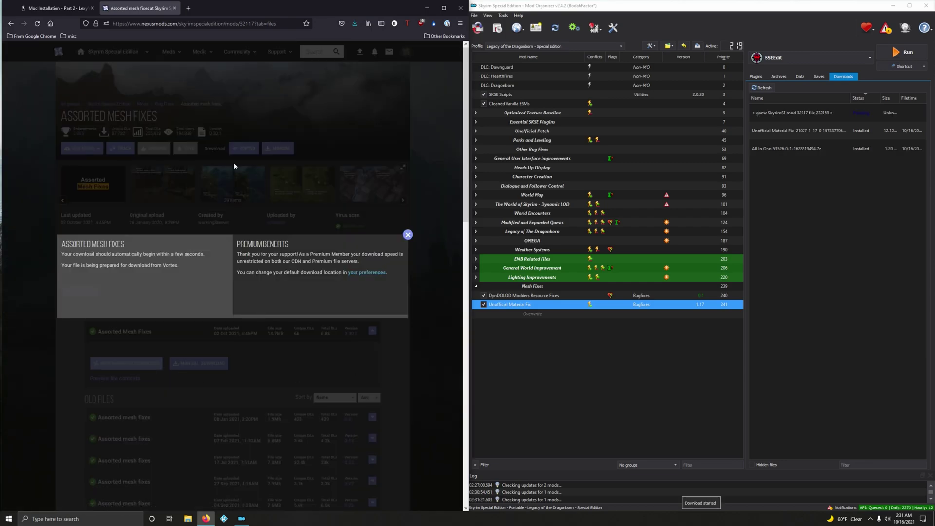
left_click(181, 10)
left_click(174, 8)
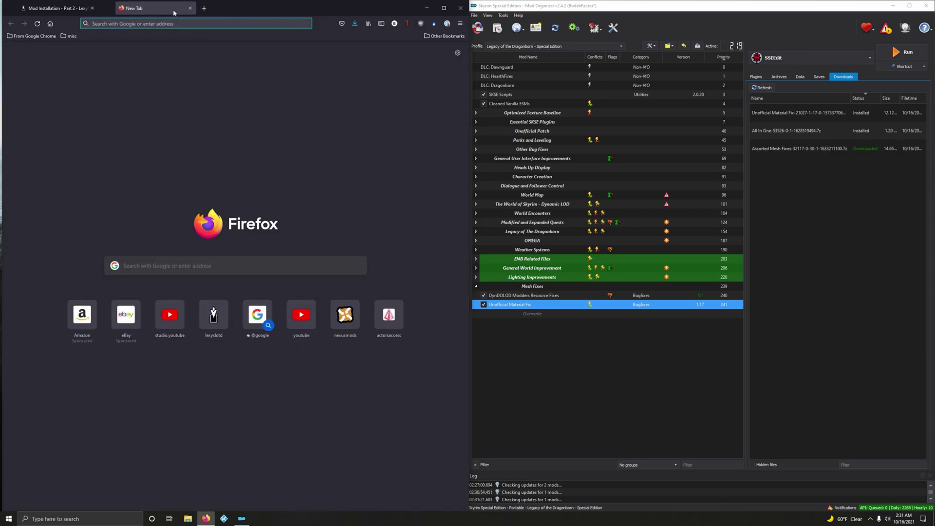
left_click(174, 8)
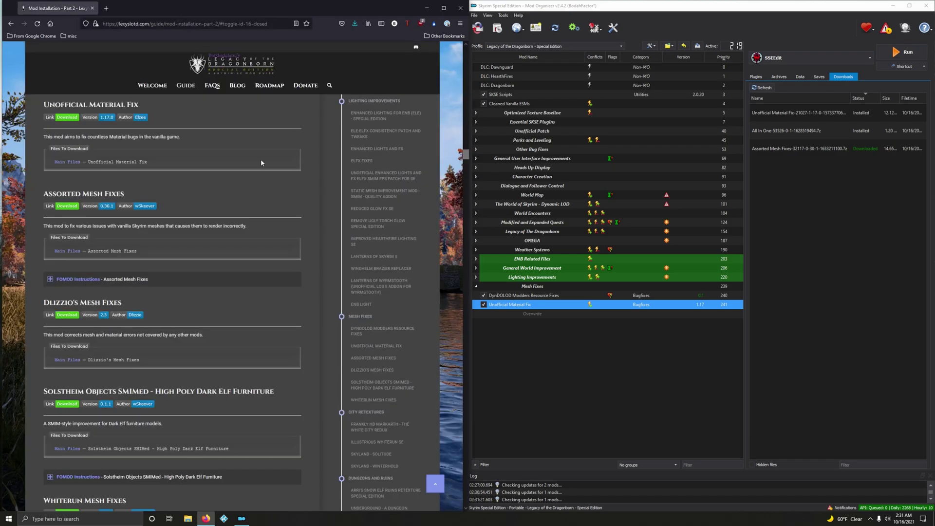
Following the guide's FOMOD instructions, install Assorted Mesh Fixes with the Parallax option left unselected and enable the mod.
left_click(105, 282)
scroll(105, 283, "down", 3)
left_click(809, 157)
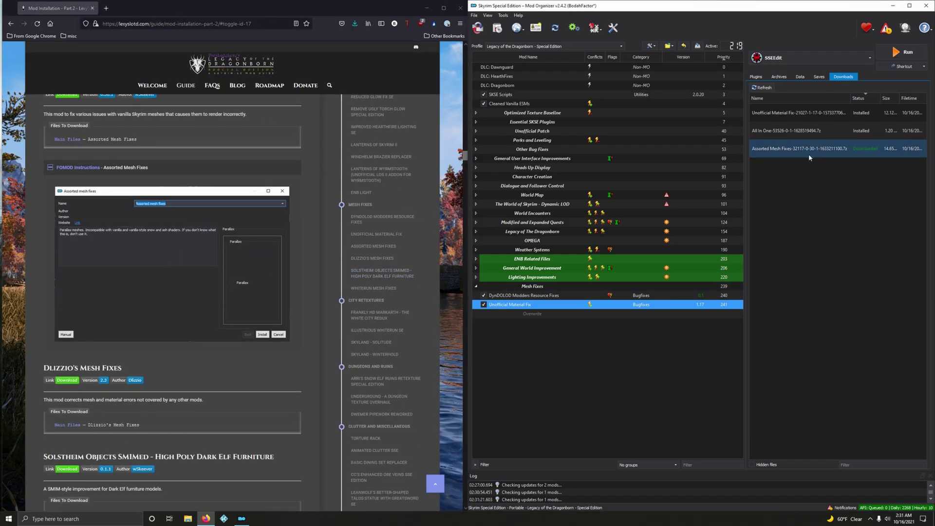
double_click(810, 158)
left_click_drag(514, 166, 643, 168)
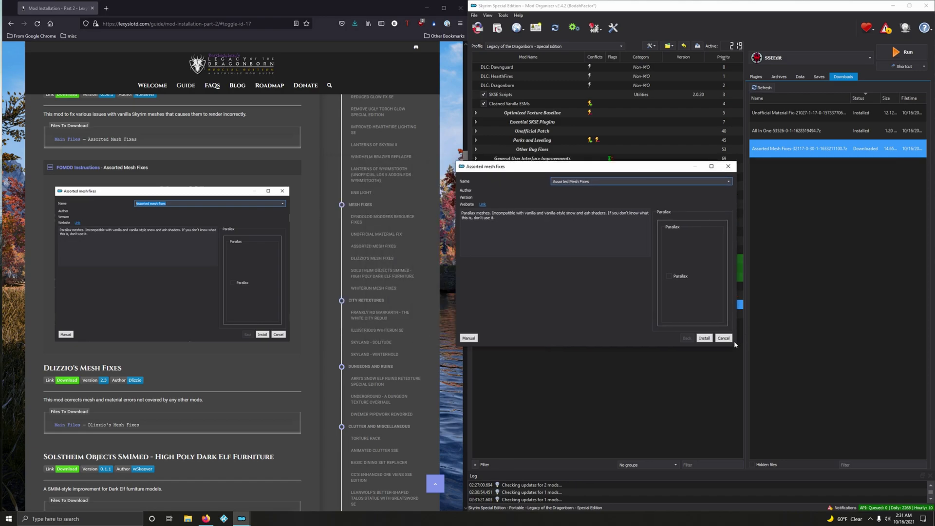
left_click(704, 336)
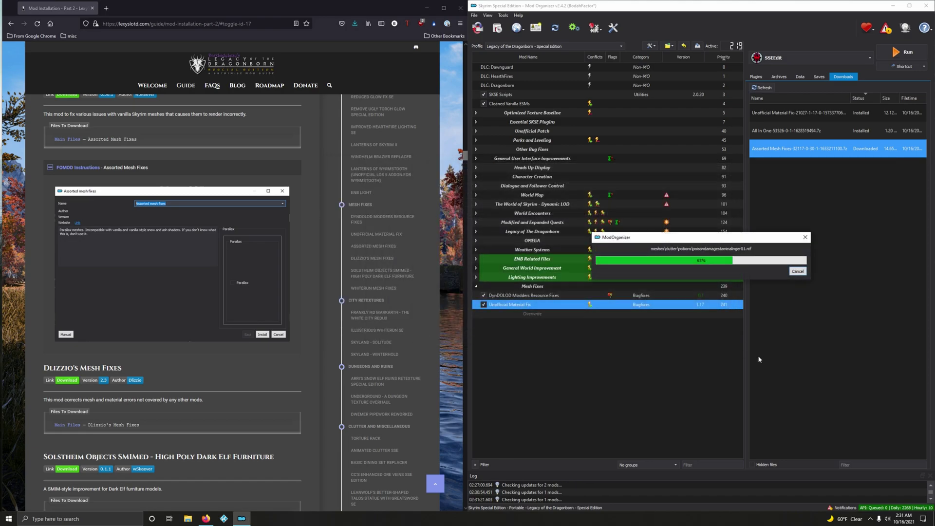
left_click(233, 168)
left_click(483, 313)
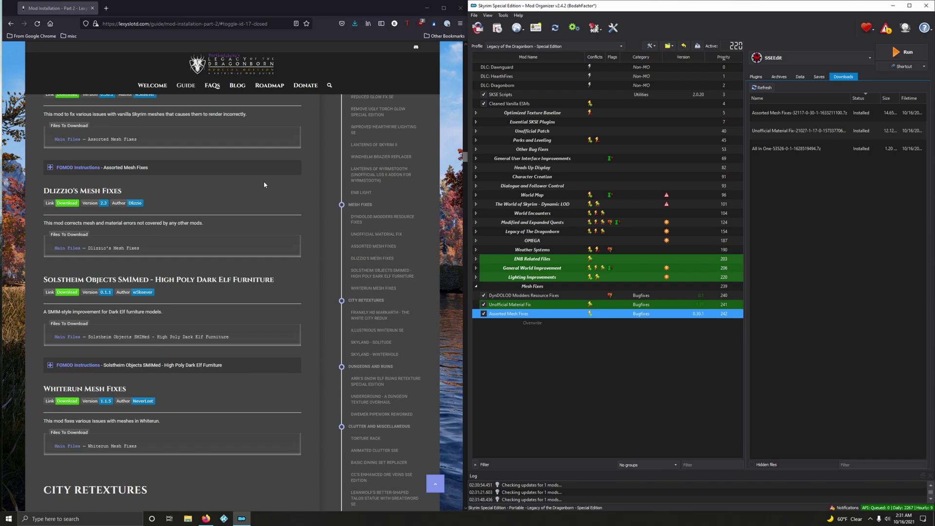
From the guide, open Dlizzio's Mesh Fixes on Nexus Mods and download its main file to Mod Organizer.
scroll(263, 184, "down", 2)
left_click(68, 192)
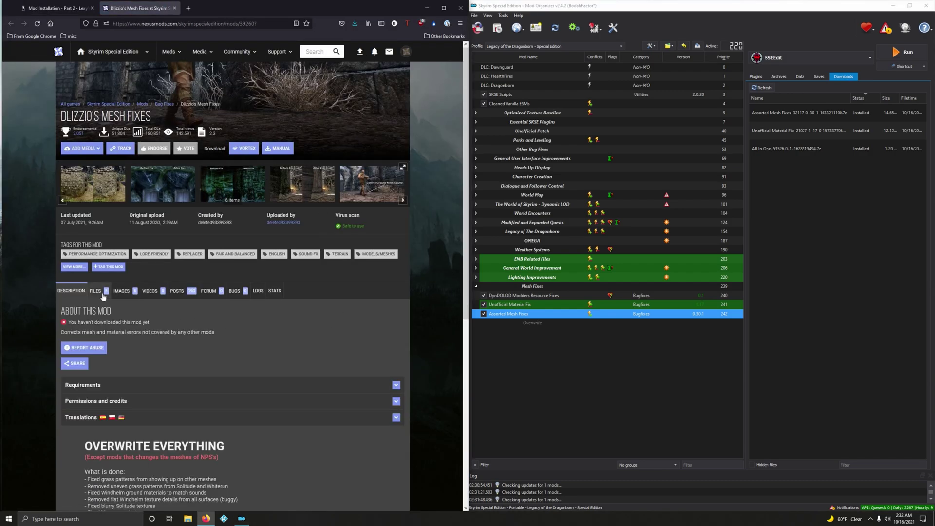
left_click(95, 291)
left_click(68, 12)
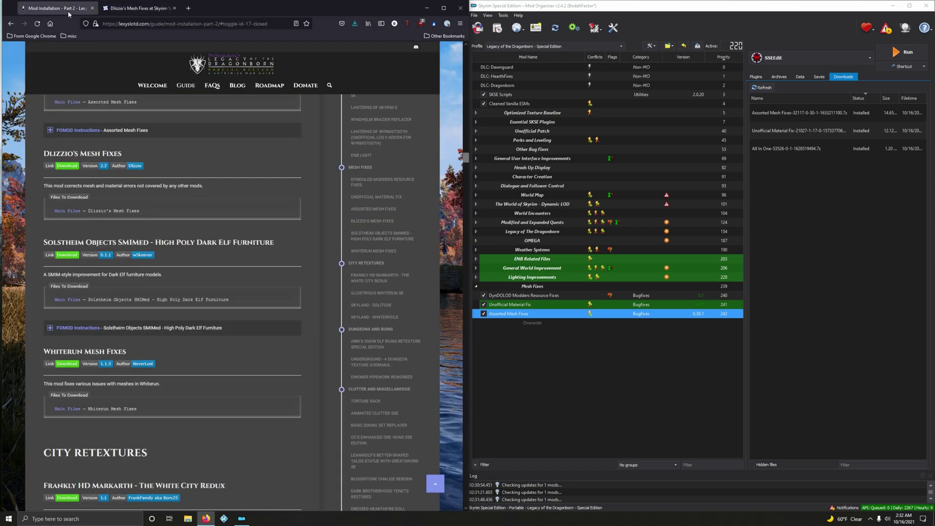
left_click(130, 13)
scroll(214, 370, "down", 2)
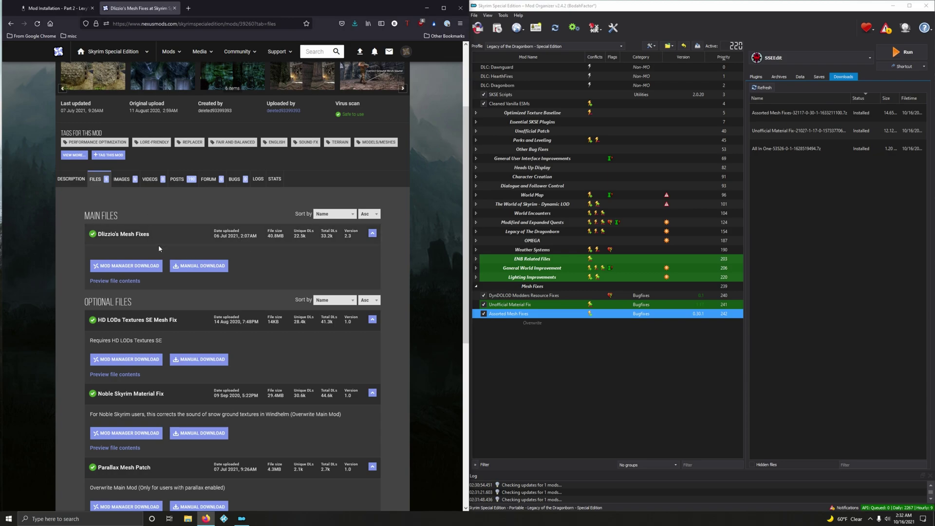
left_click(145, 267)
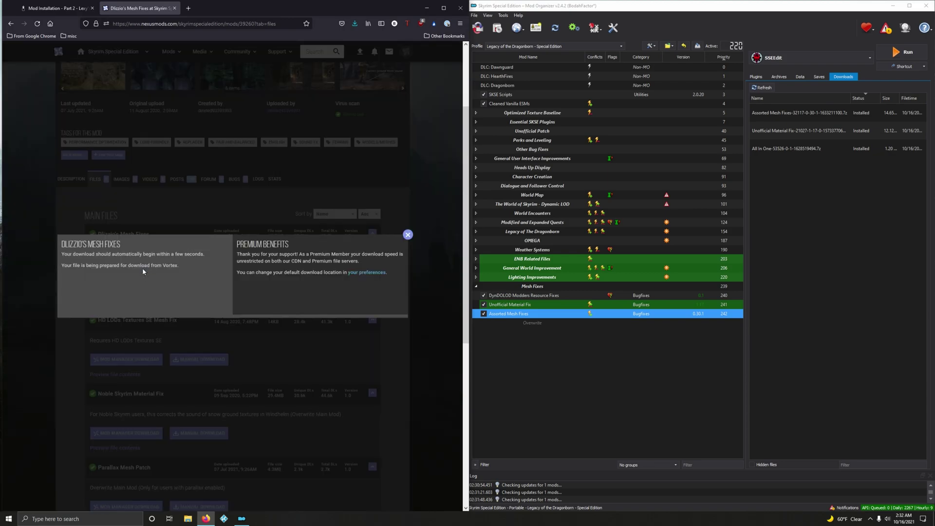
left_click(410, 234)
Browse the before-and-after comparison images of Dlizzio's Mesh Fixes, and close its mod page.
left_click(109, 197)
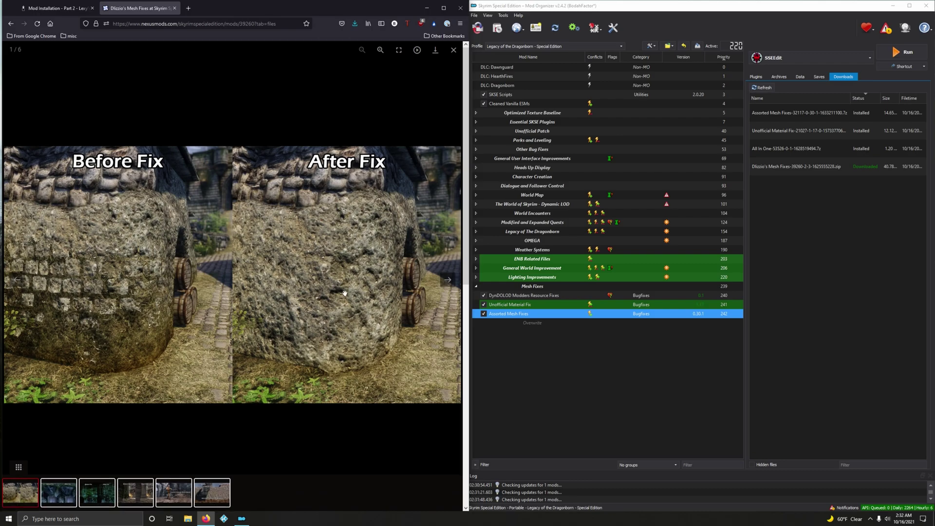
left_click(445, 288)
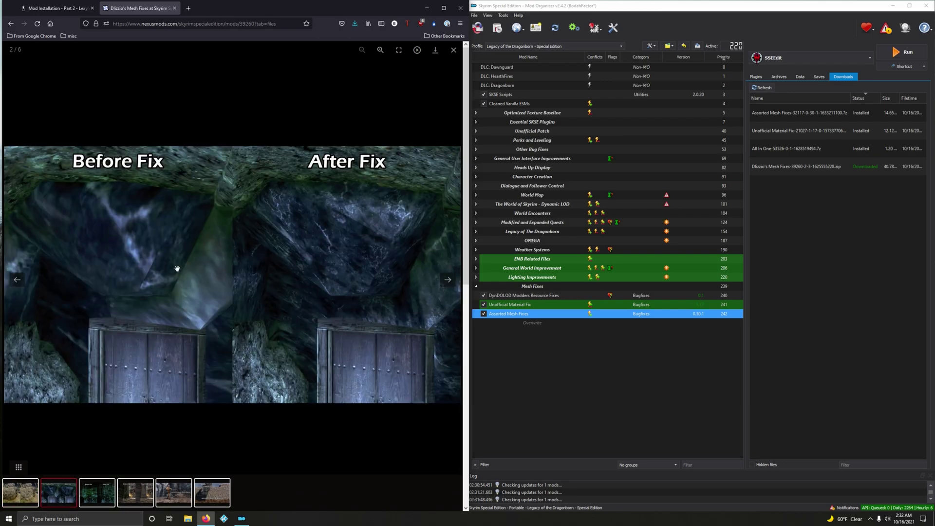
left_click(448, 285)
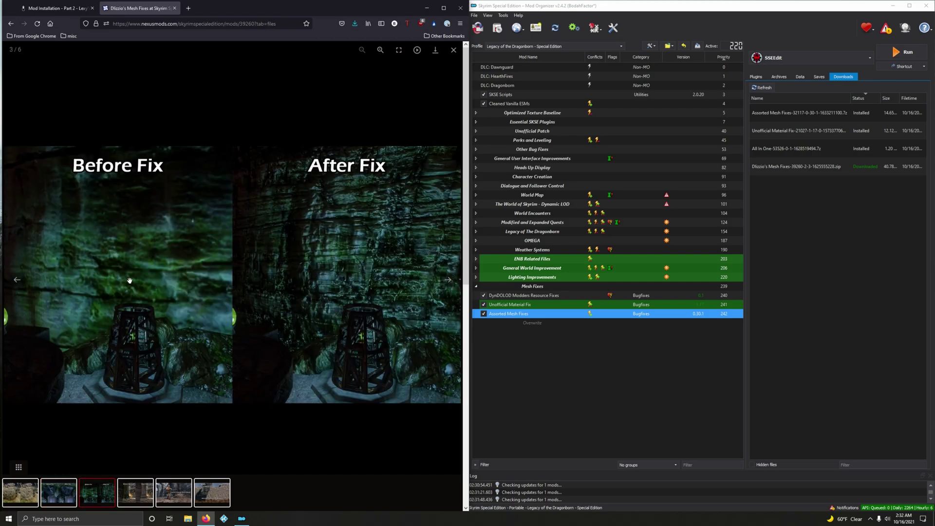
left_click(174, 9)
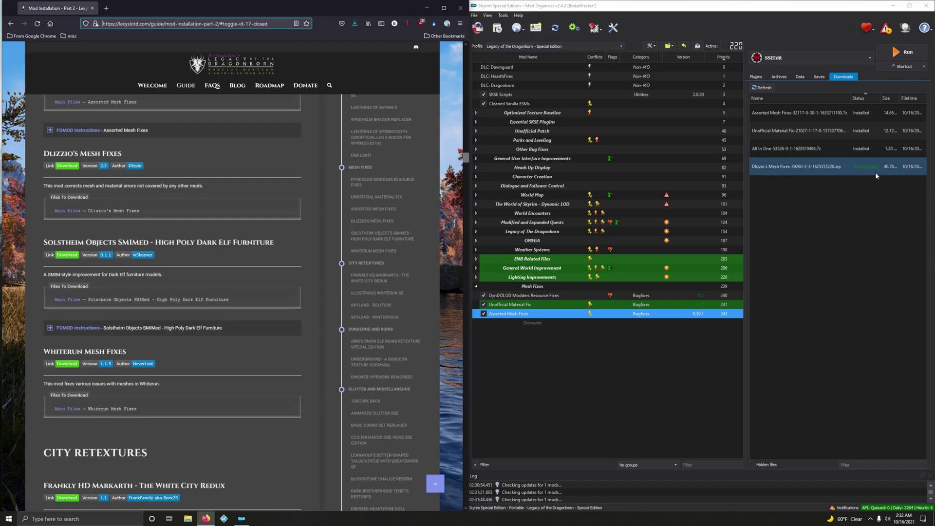
Install the downloaded Dlizzio's Mesh Fixes archive in Mod Organizer and enable the mod.
double_click(875, 168)
left_click(745, 268)
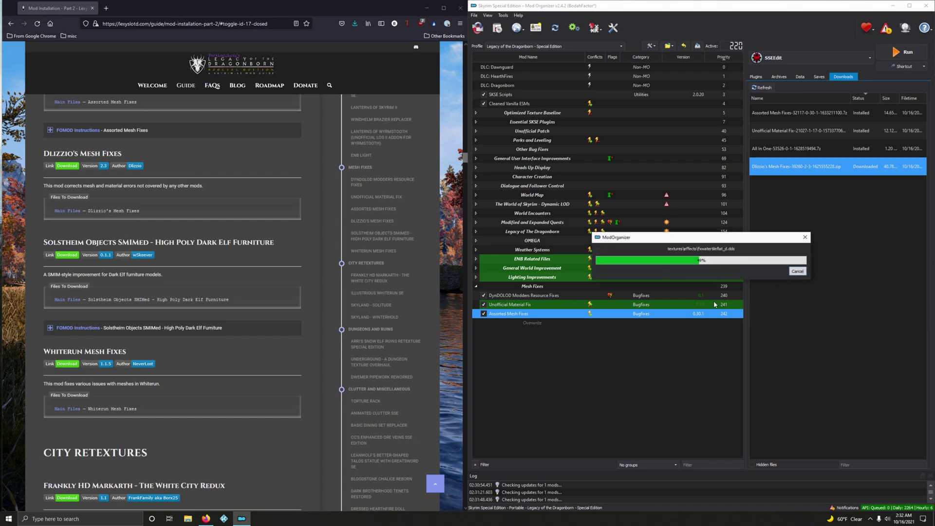
left_click(482, 323)
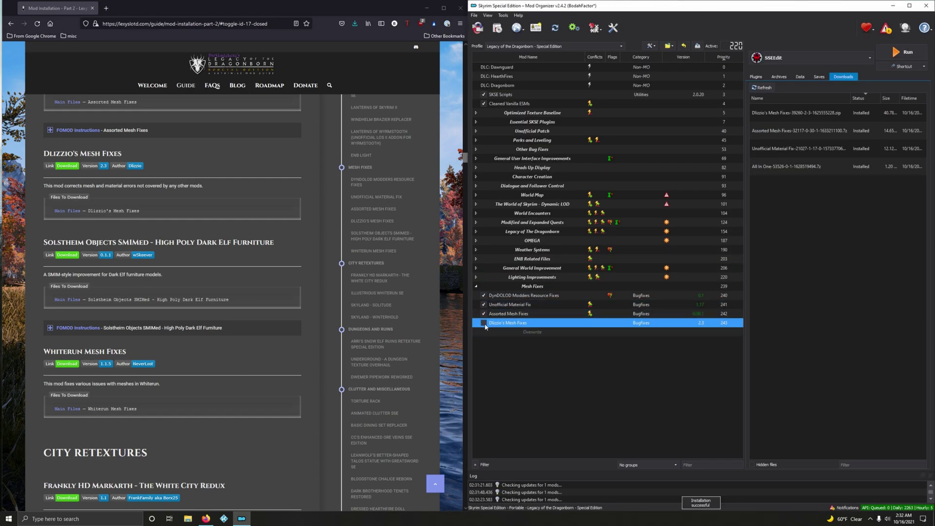
From the guide, open Solstheim Objects SMIMed - High Poly Dark Elf Furniture on Nexus Mods and download its main file to Mod Organizer.
scroll(227, 281, "down", 3)
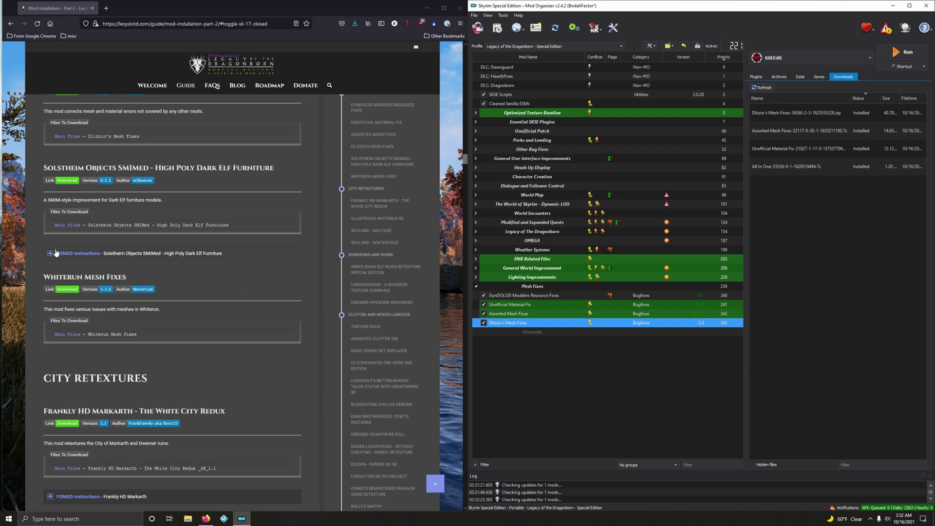
left_click(71, 181)
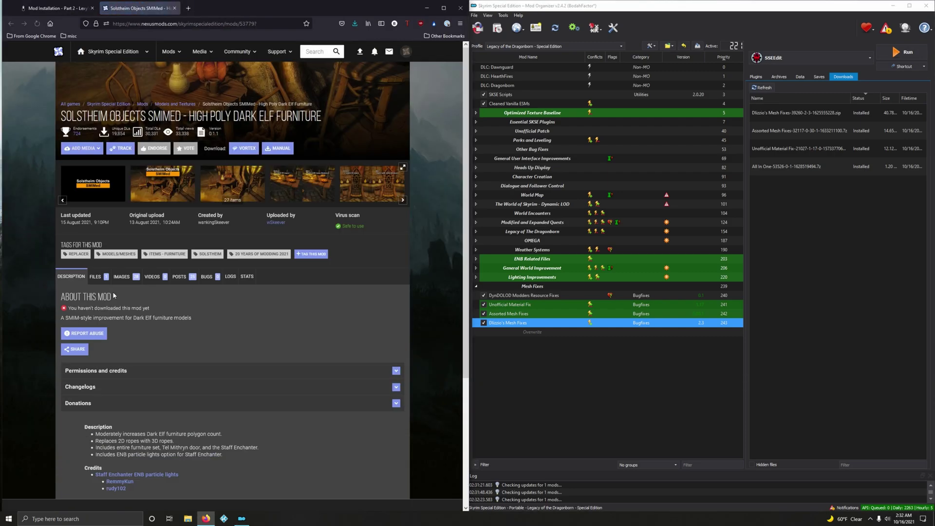
left_click(124, 376)
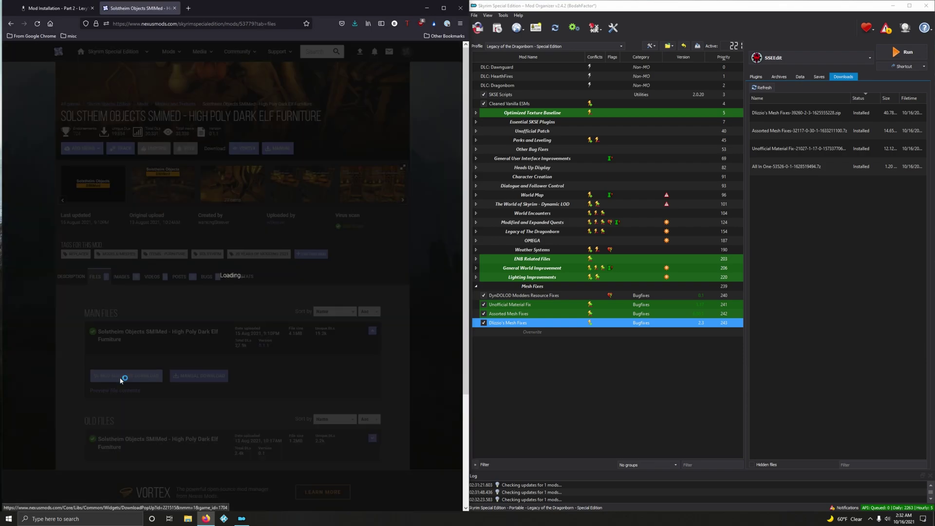
left_click(408, 229)
left_click(174, 7)
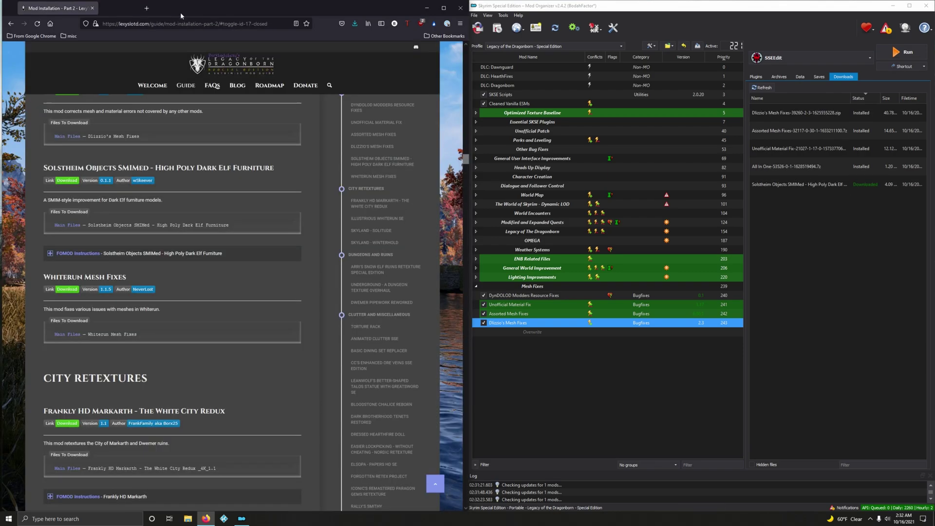
Following the guide's FOMOD instructions, install Solstheim Objects SMIMed with the Add ENB particle lights option selected and enable the mod.
double_click(780, 185)
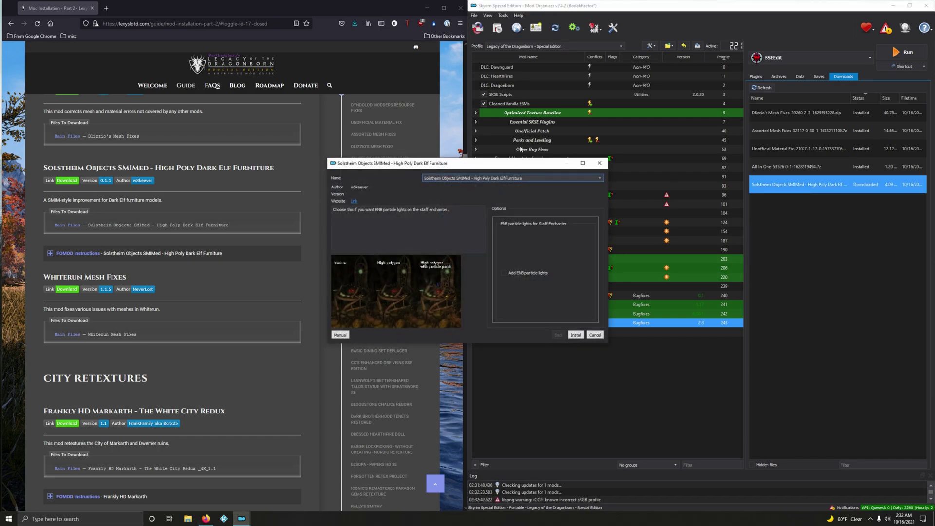
left_click_drag(503, 166, 655, 166)
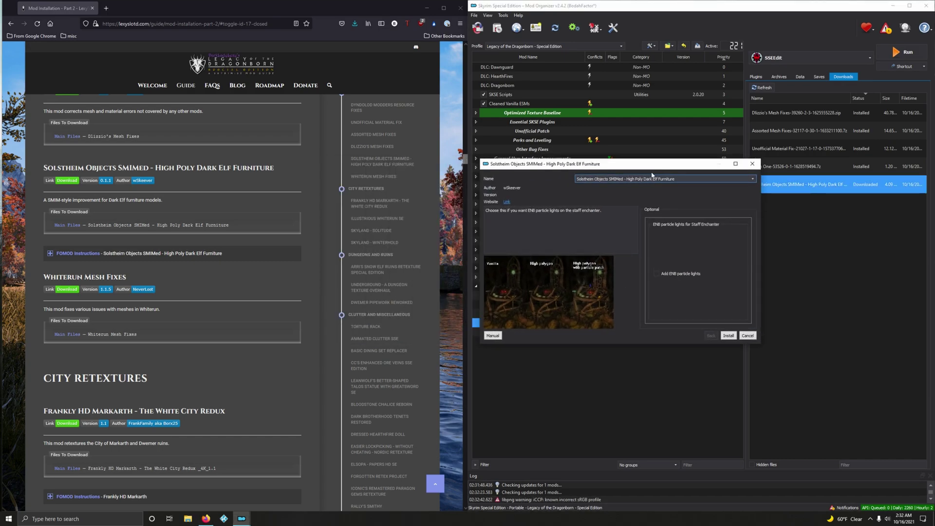
left_click(166, 254)
scroll(165, 262, "down", 2)
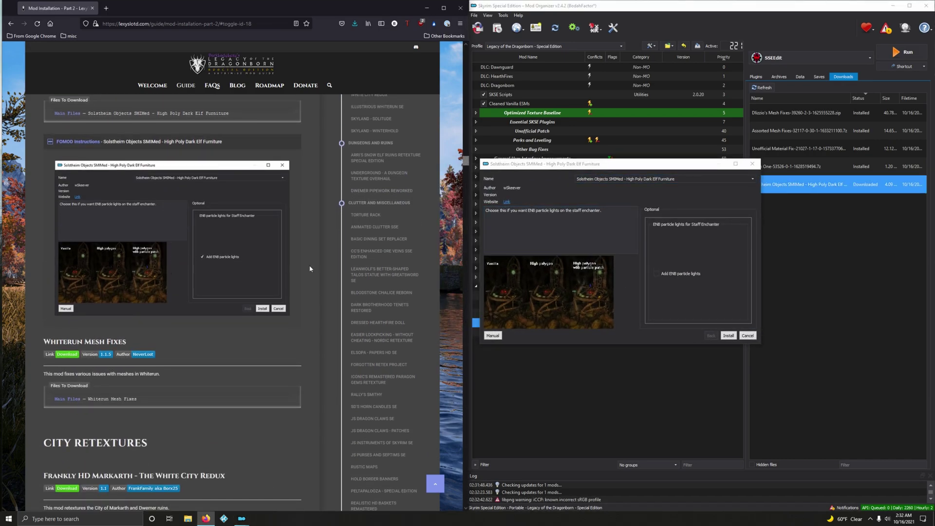
left_click(656, 273)
left_click(728, 335)
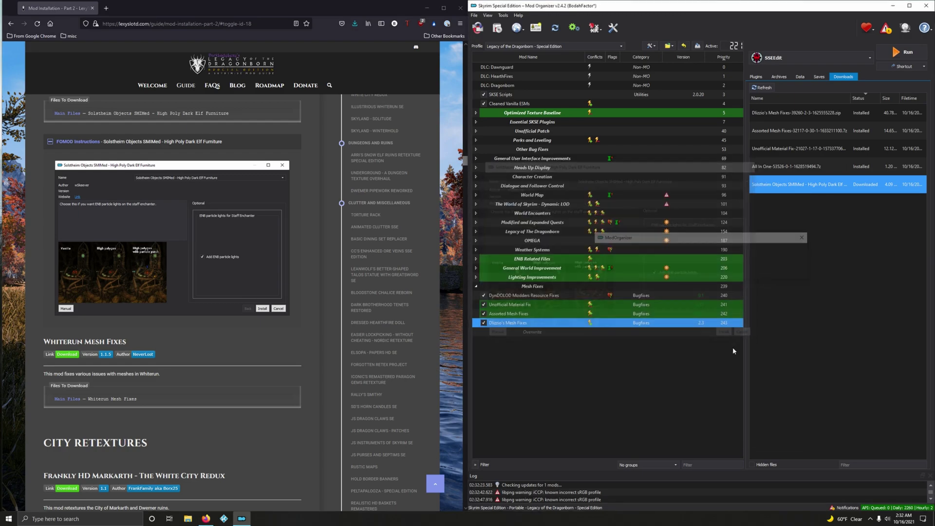
left_click(181, 146)
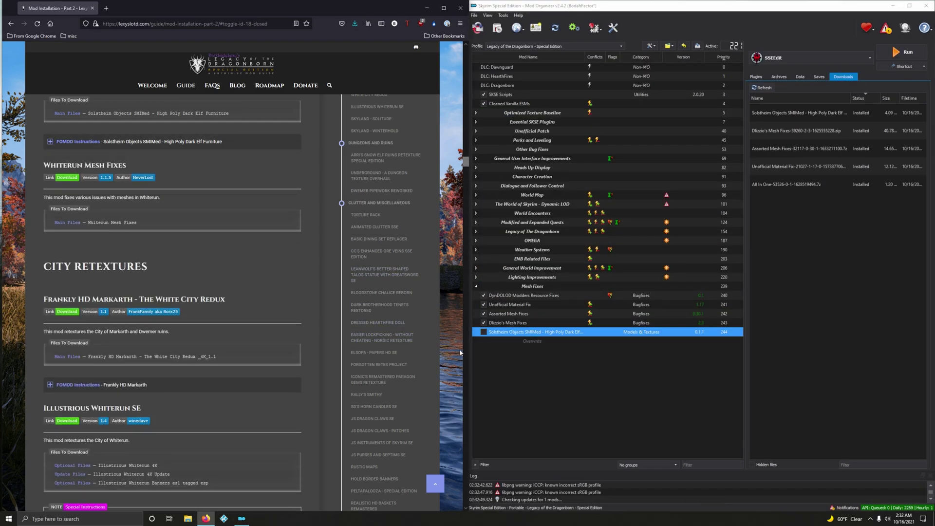
left_click(483, 333)
left_click(484, 332)
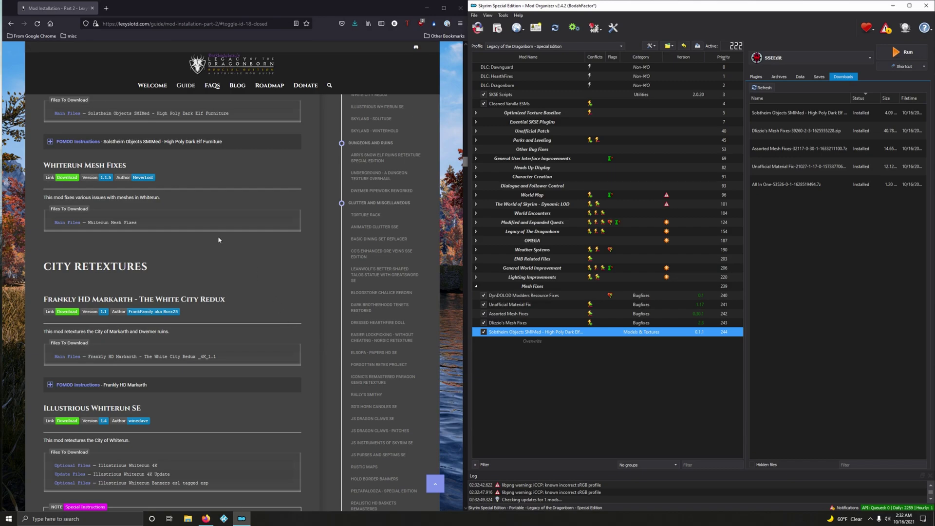
From the guide, open Whiterun Mesh Fixes on Nexus Mods and download its main file to Mod Organizer.
left_click(74, 178)
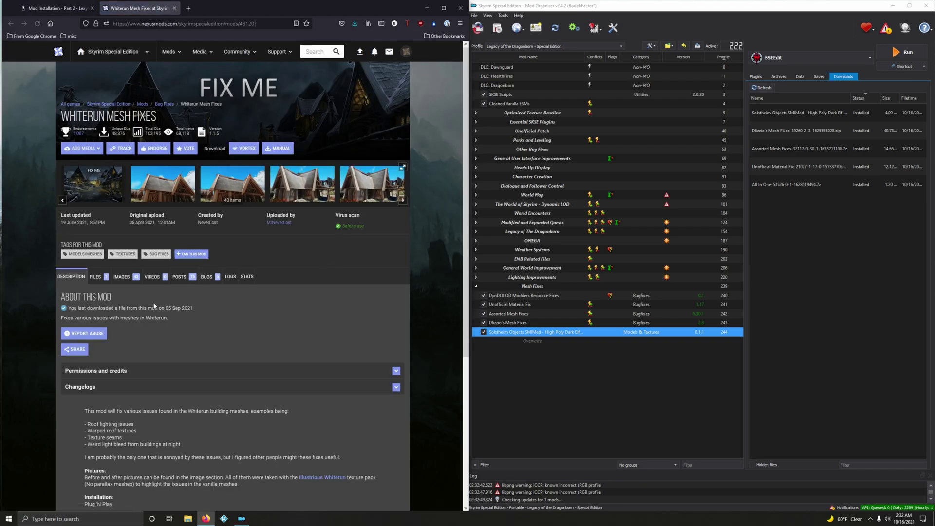
left_click(95, 276)
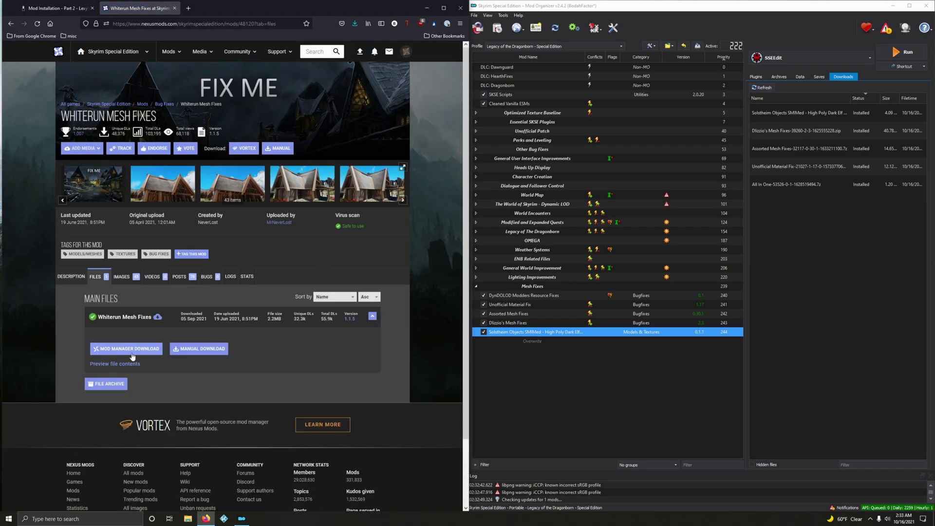
left_click(131, 357)
left_click(407, 237)
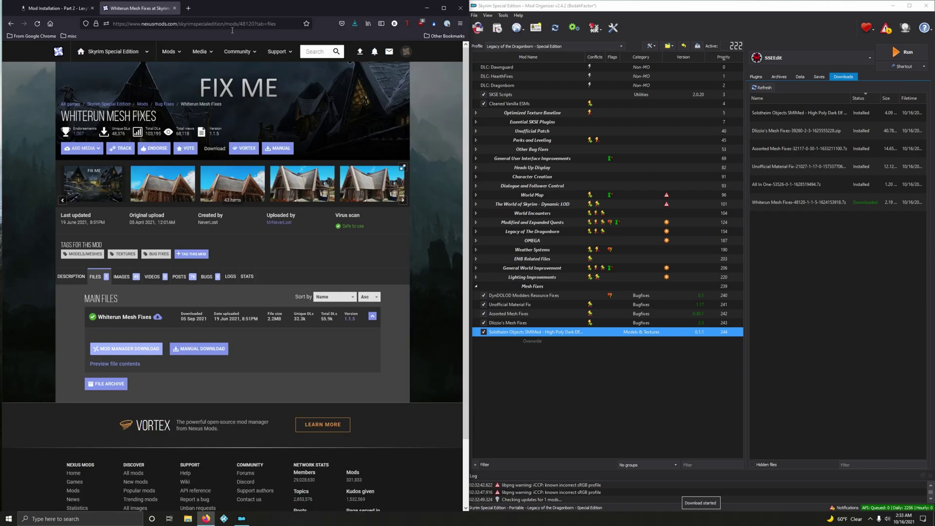
left_click(174, 8)
Install the downloaded Whiterun Mesh Fixes archive in Mod Organizer and enable the mod.
double_click(785, 202)
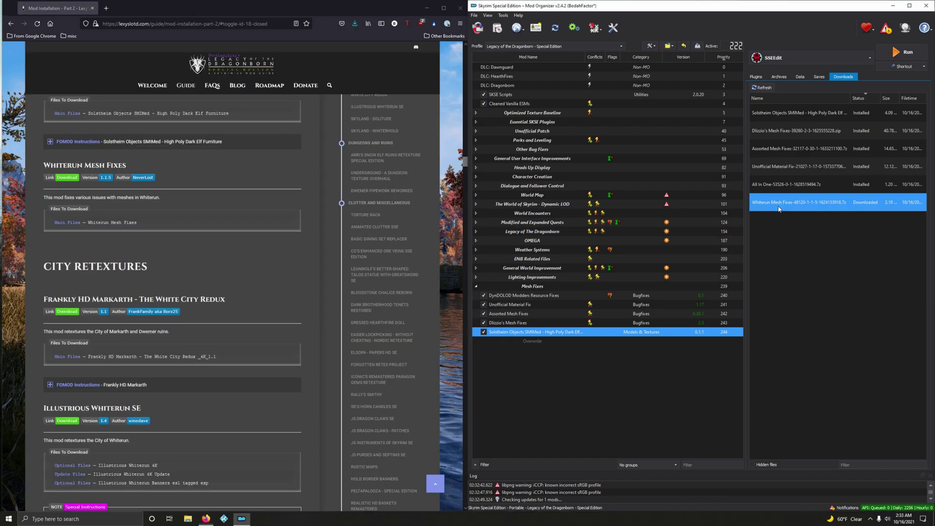
left_click(743, 267)
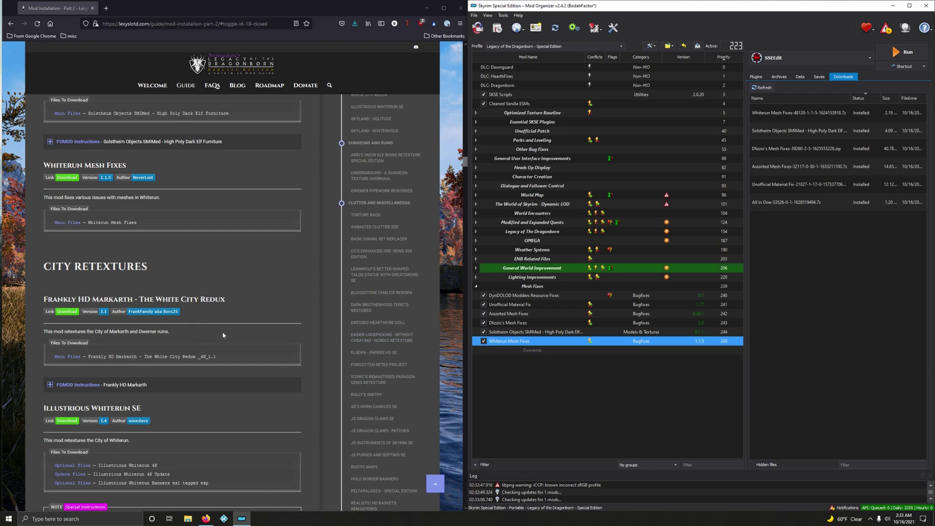
Copy the guide's City Retextures heading and create a Mod Organizer separator with that name at the end of the mod list.
scroll(223, 332, "down", 3)
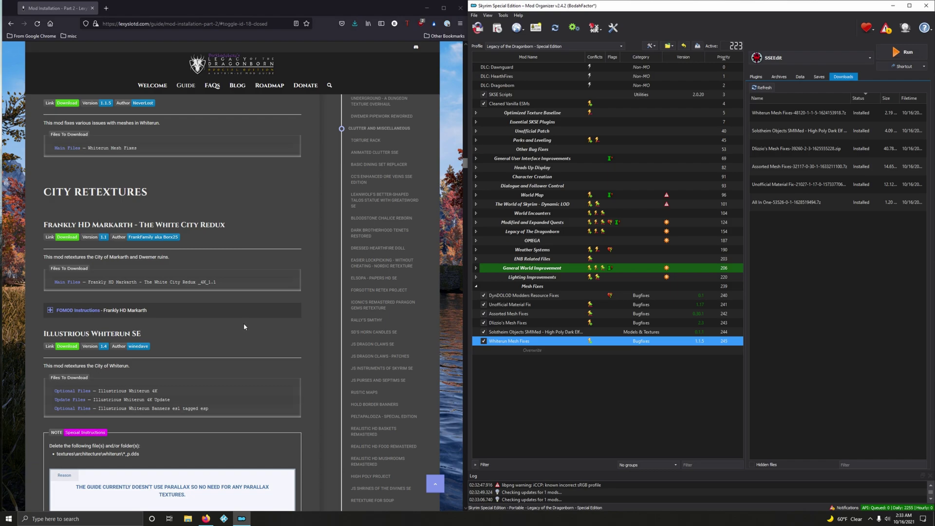
scroll(195, 272, "down", 1)
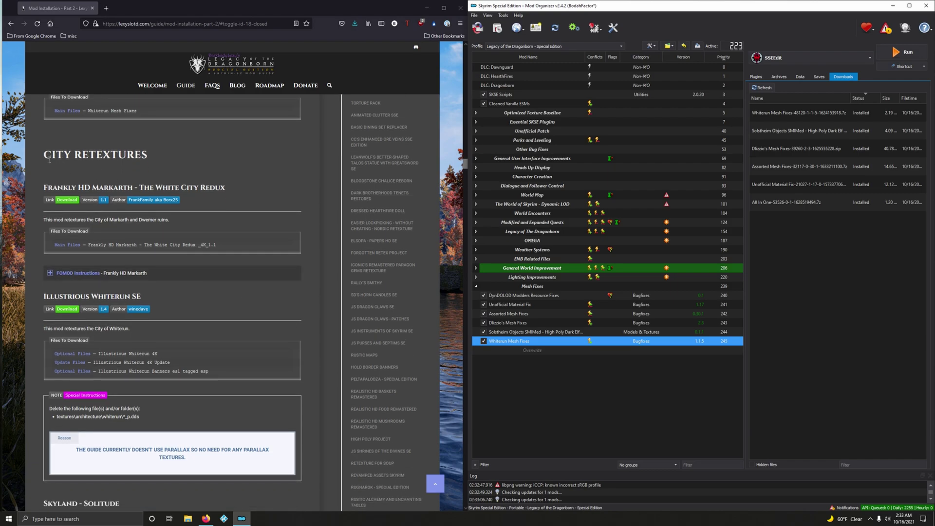
left_click_drag(44, 155, 148, 156)
right_click(135, 156)
left_click(151, 169)
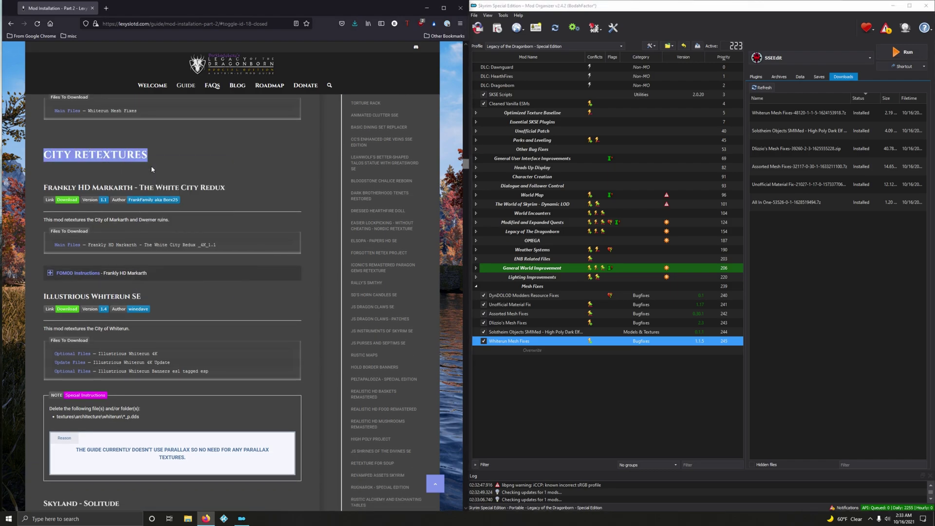
left_click(650, 45)
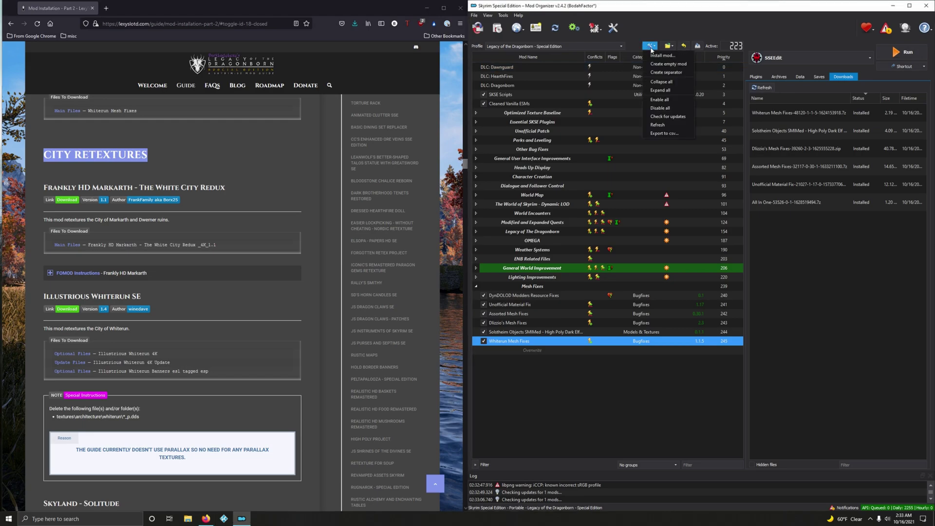
left_click(666, 73)
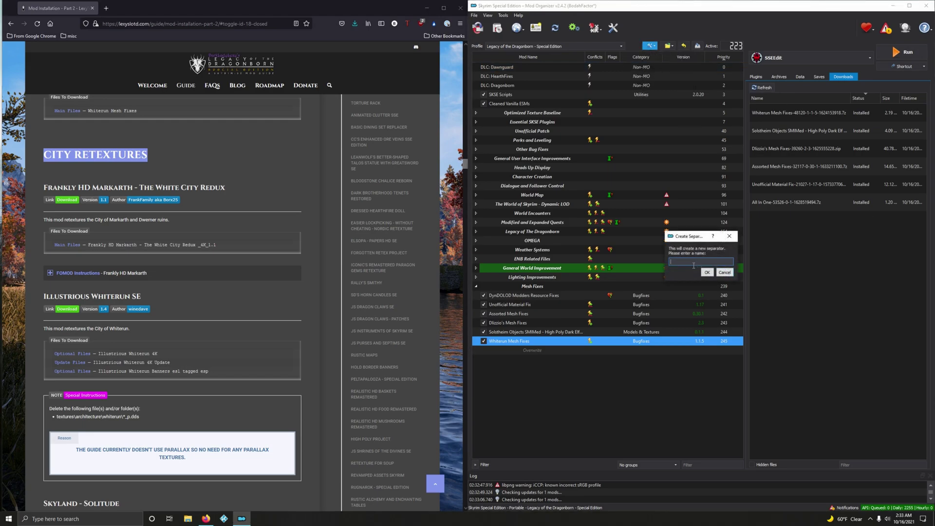
key("ctrl+v")
left_click(707, 272)
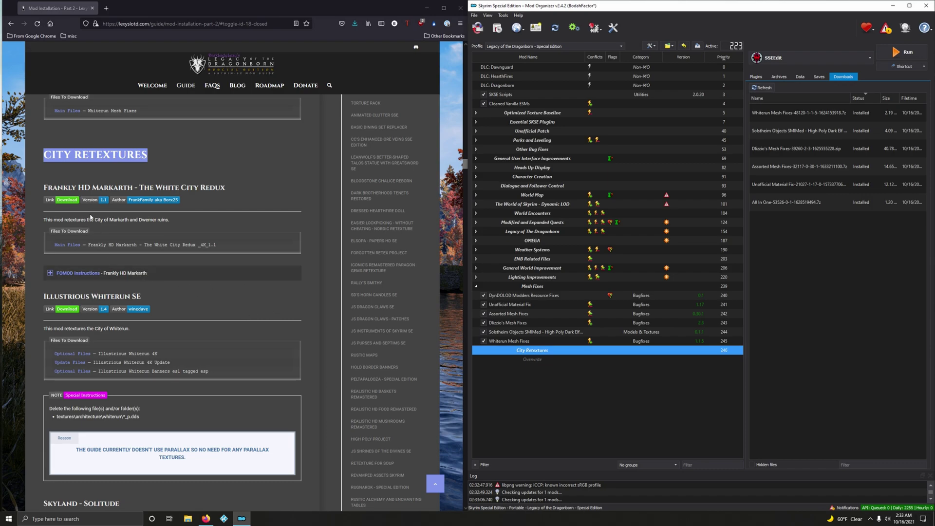
From the guide, open Frankly HD Markarth - The White City Redux on Nexus Mods and download the _4K_1.1 main file to Mod Organizer.
left_click(69, 199)
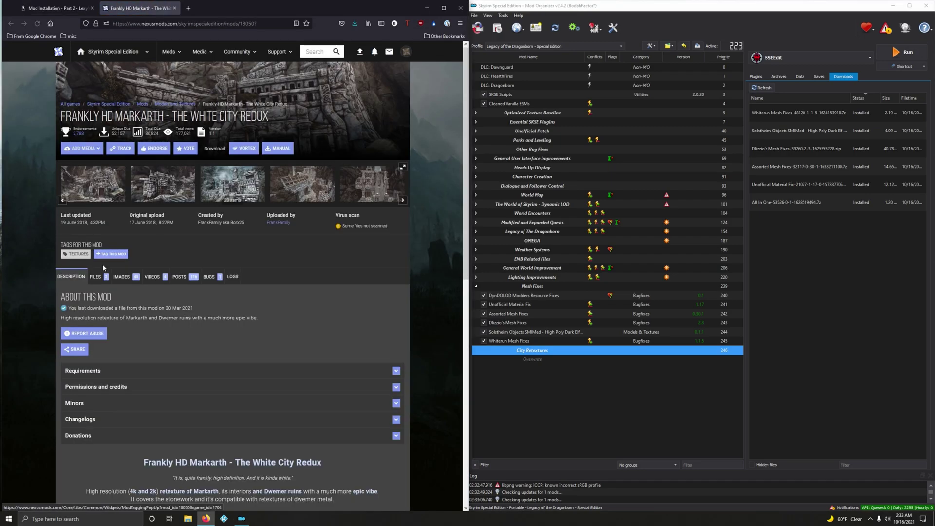
left_click(95, 276)
scroll(189, 305, "down", 2)
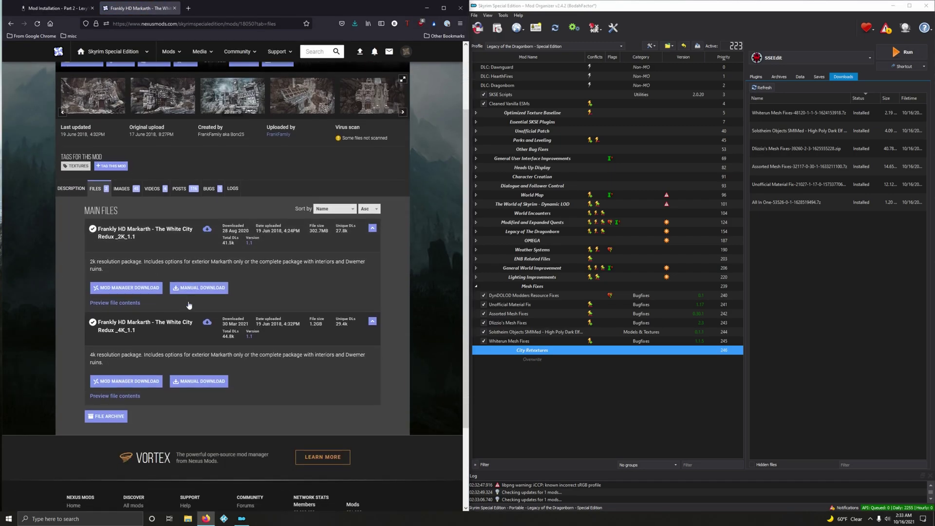
key("ctrl+shift+Tab")
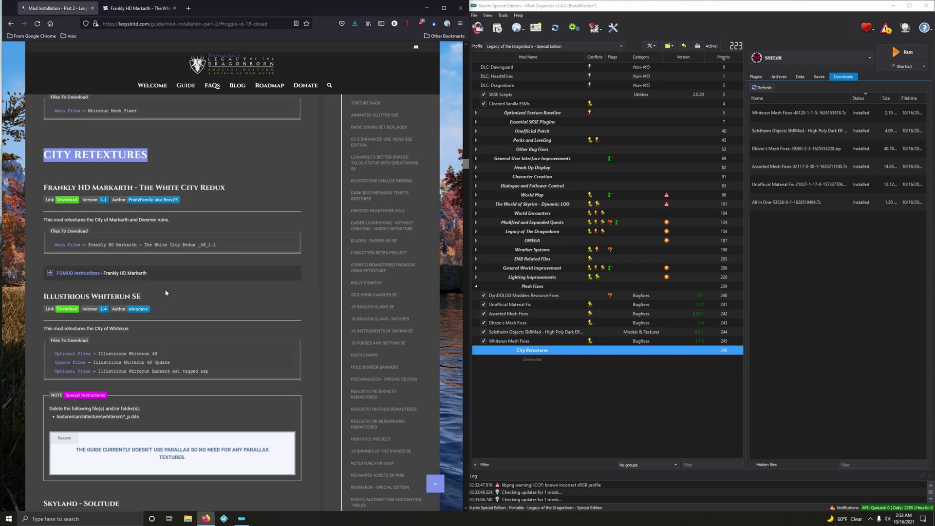
left_click(139, 8)
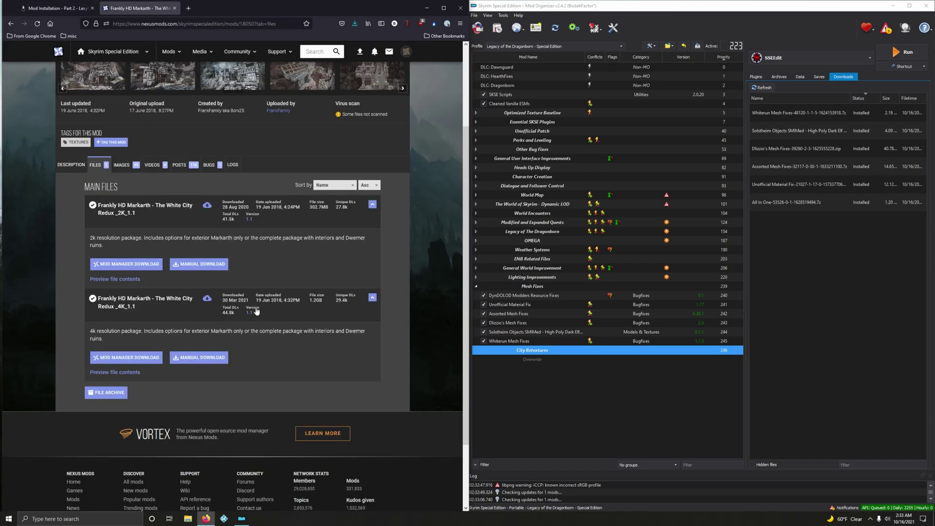
left_click(117, 362)
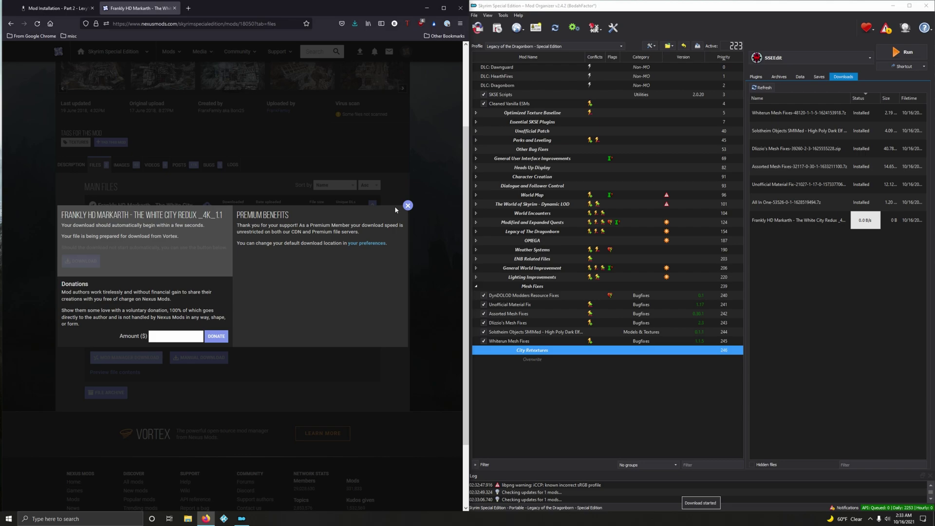
left_click(407, 205)
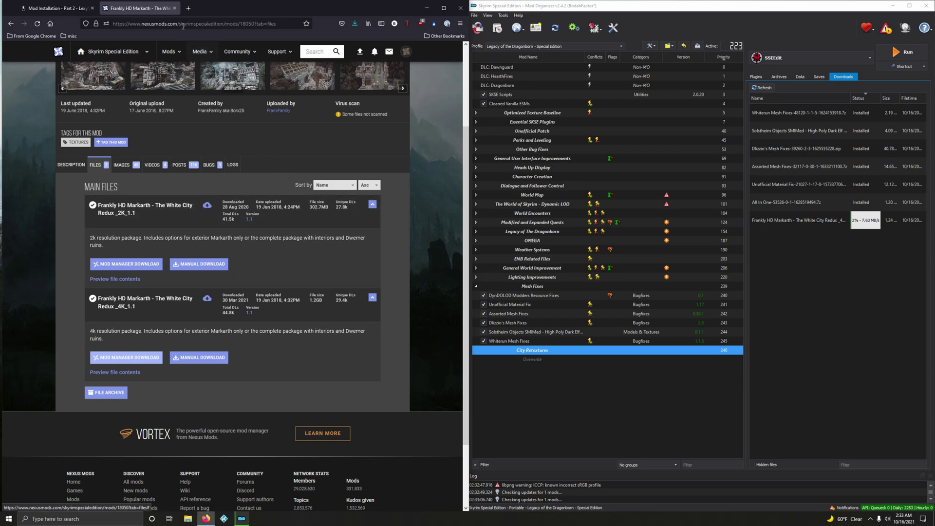
left_click(174, 9)
Install the Frankly HD Markarth archive with the Exterior Markarth and Interiors and Dwemer ruins options, following the guide's FOMOD instructions, and enable the mod.
scroll(288, 239, "down", 1)
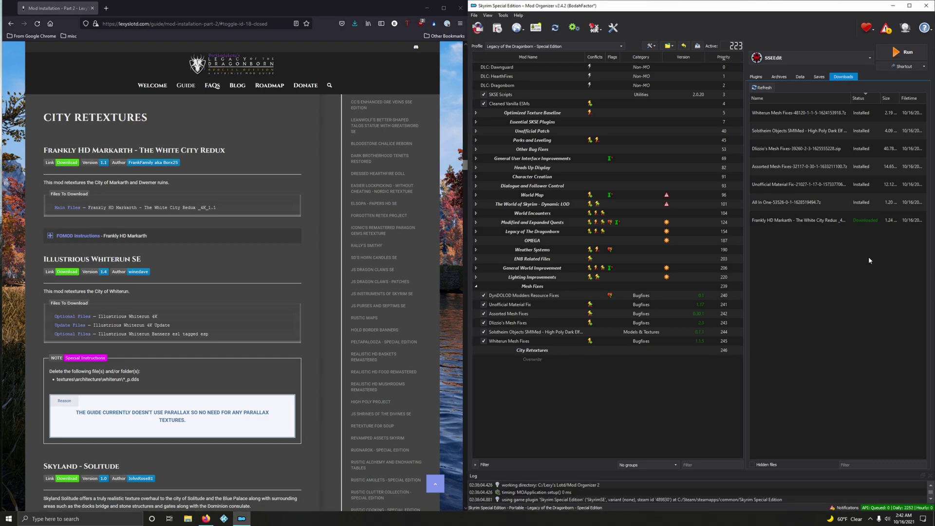
double_click(773, 221)
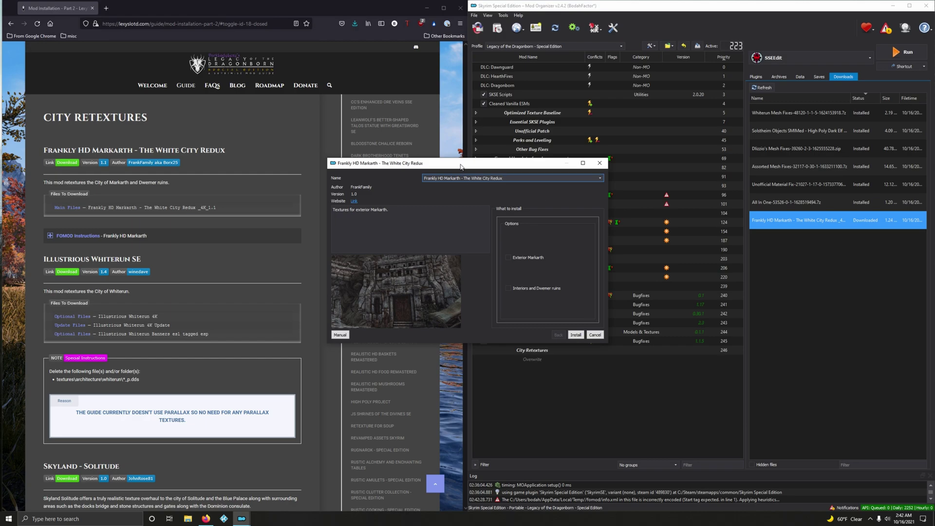
left_click_drag(461, 164, 635, 150)
left_click(233, 238)
scroll(235, 242, "down", 3)
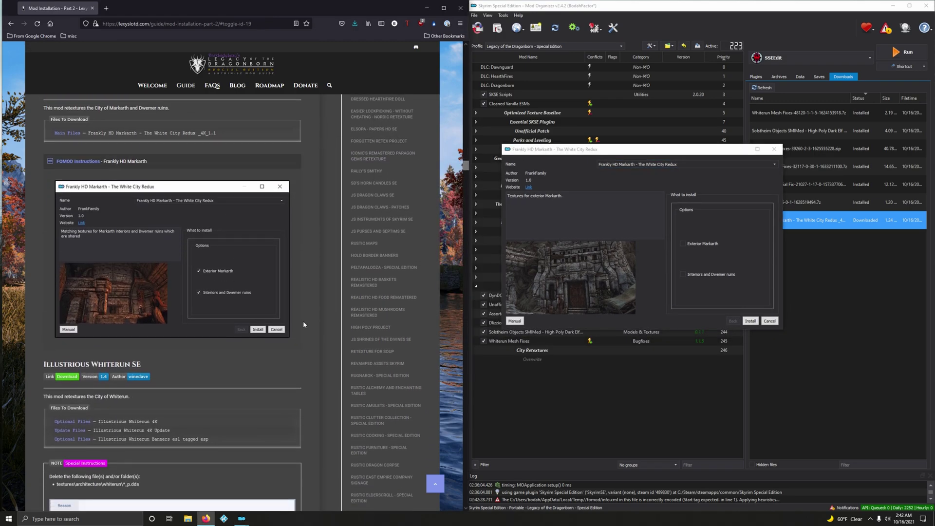
left_click(683, 243)
left_click(691, 275)
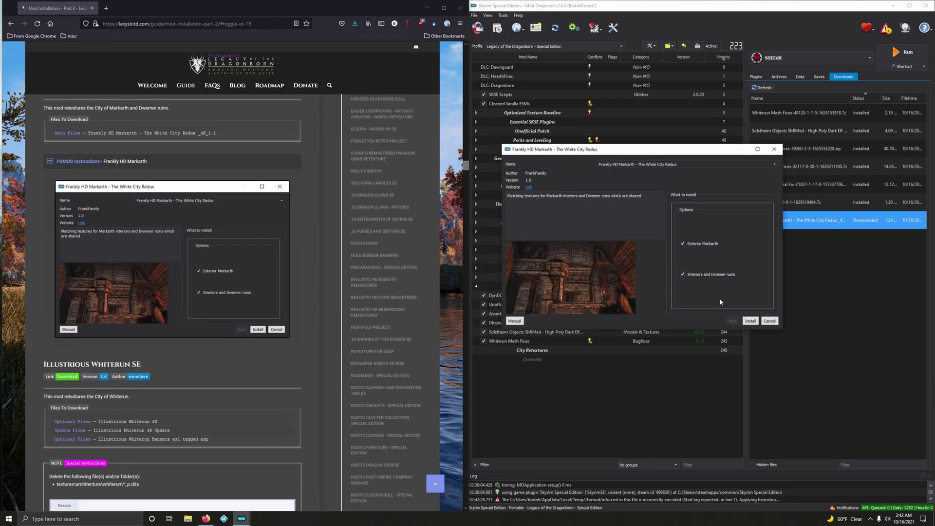
left_click(752, 321)
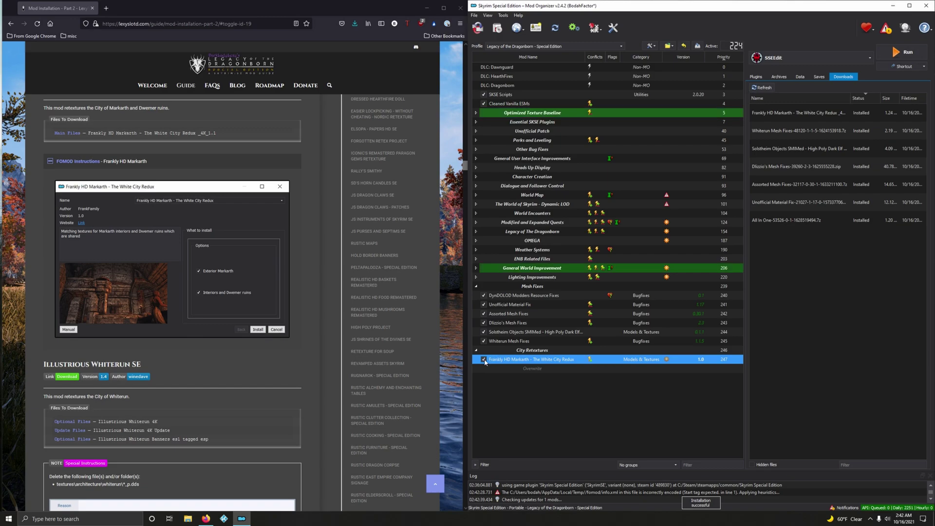
left_click(225, 166)
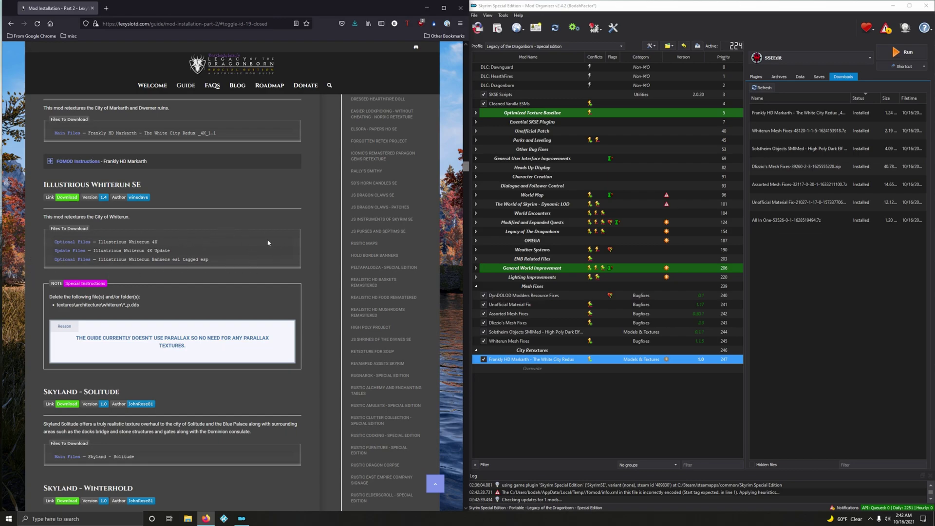
From the guide, open the Illustrious Whiterun SE files page on Nexus Mods and check which files the guide requires.
left_click(67, 198)
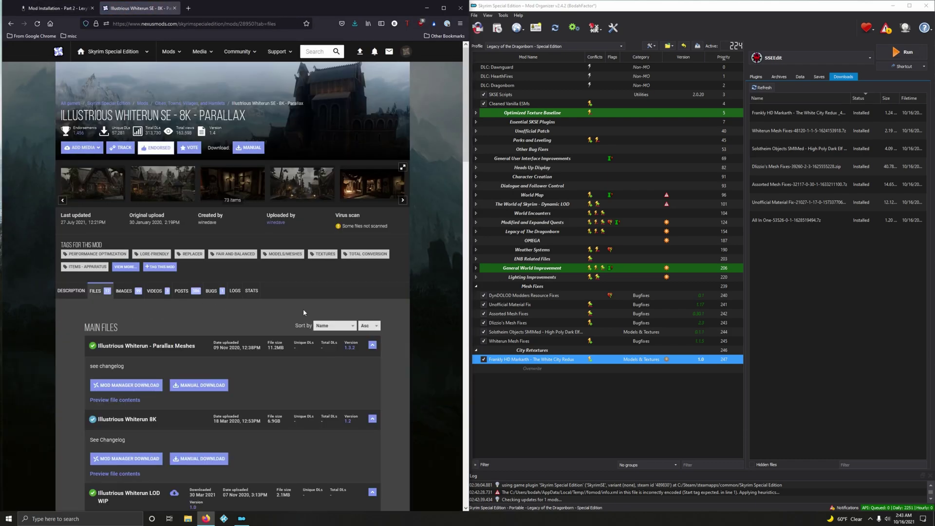
scroll(303, 308, "down", 3)
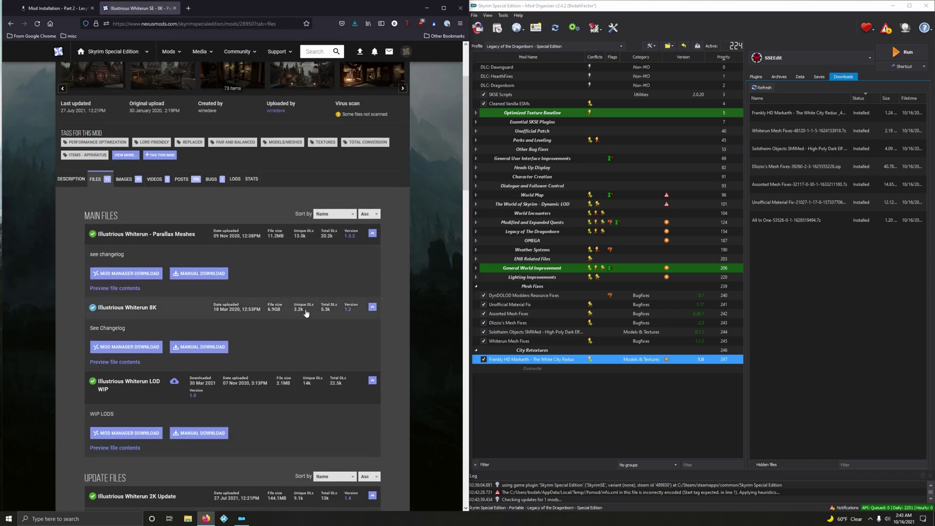
left_click(56, 8)
left_click(123, 7)
Download the optional file Illustrious Whiterun 4K to Mod Organizer and widen the Status column of the downloads list.
scroll(232, 293, "down", 9)
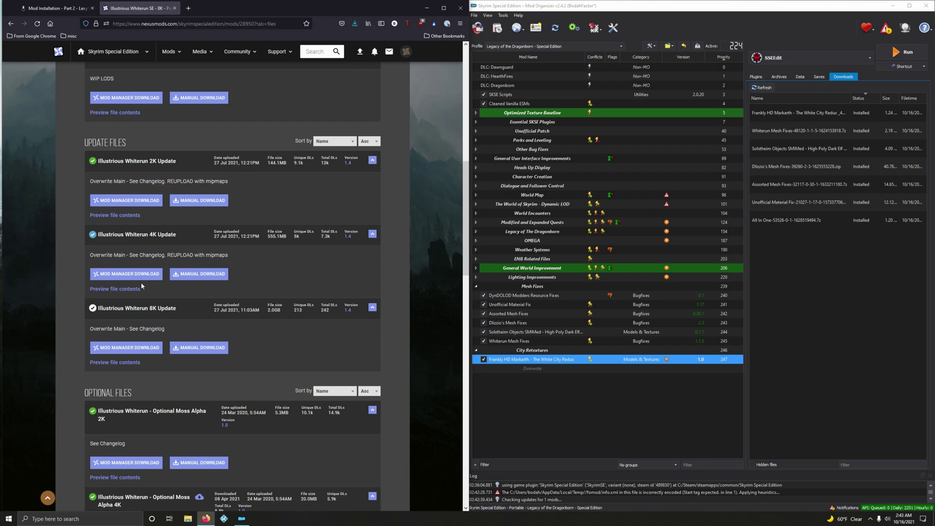
scroll(265, 296, "down", 5)
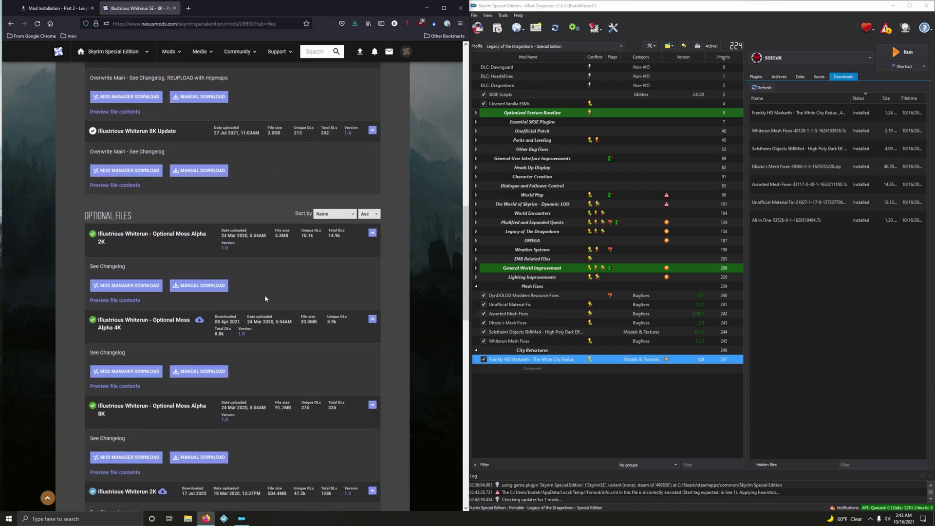
scroll(265, 299, "down", 7)
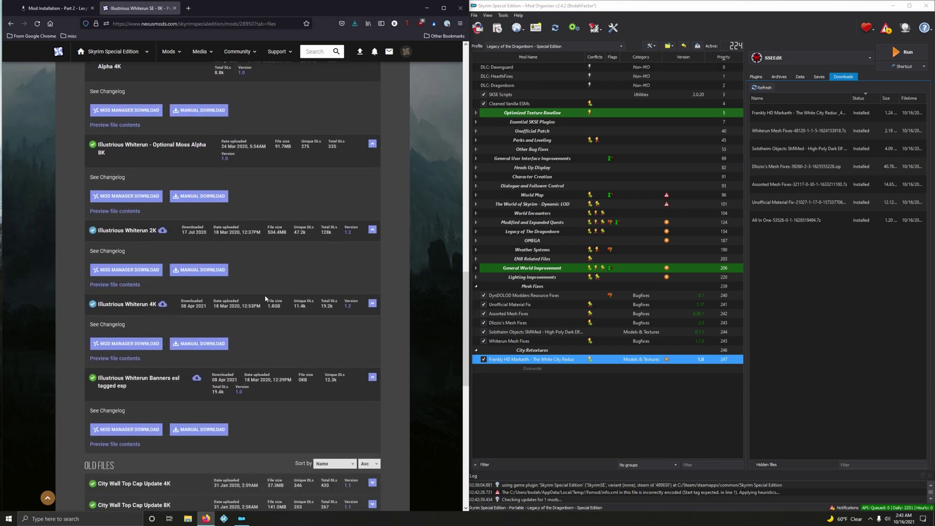
scroll(268, 335, "up", 4)
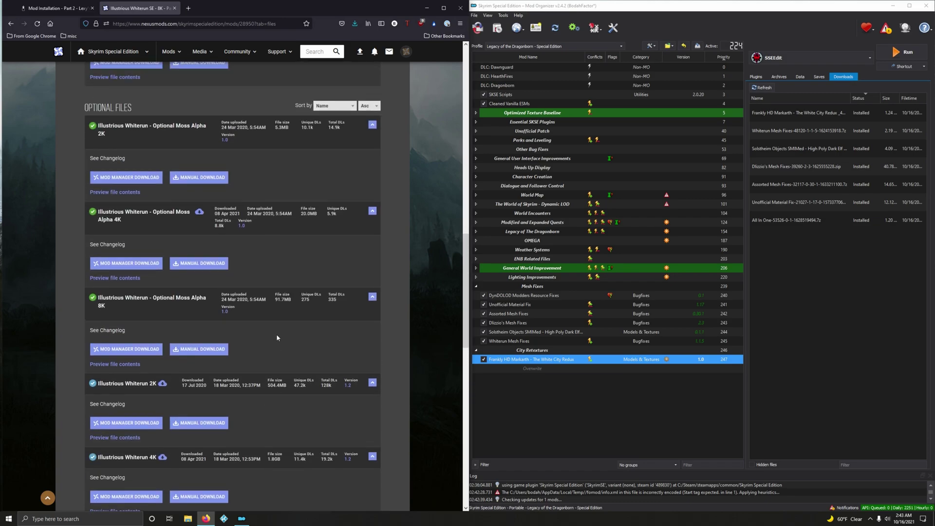
scroll(234, 350, "down", 3)
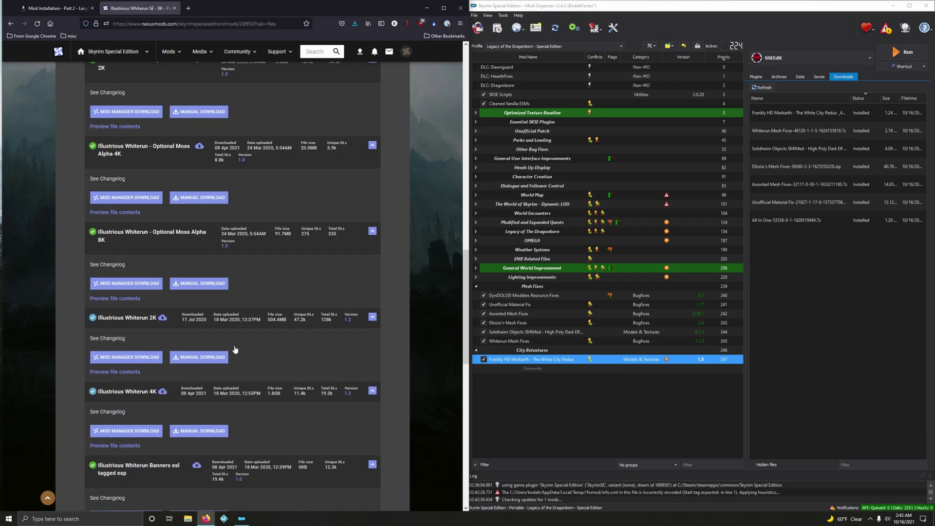
scroll(235, 349, "down", 3)
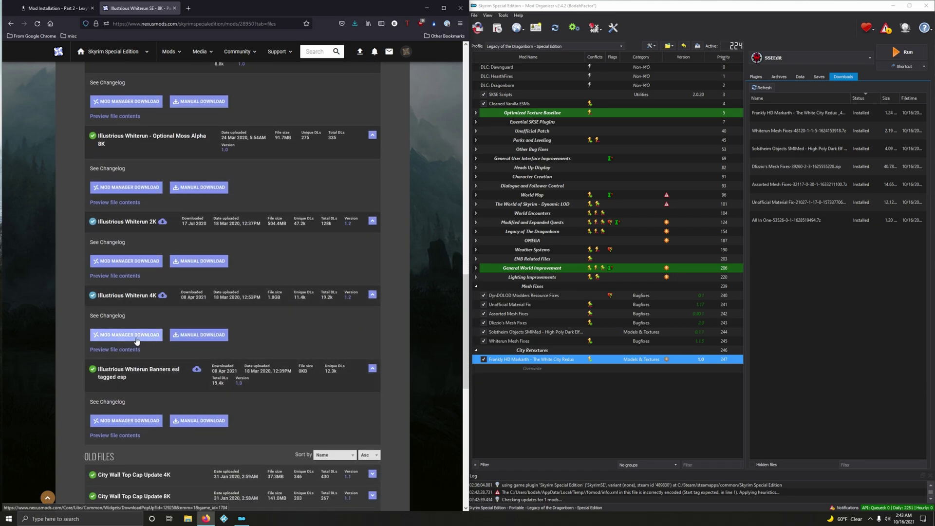
left_click(137, 341)
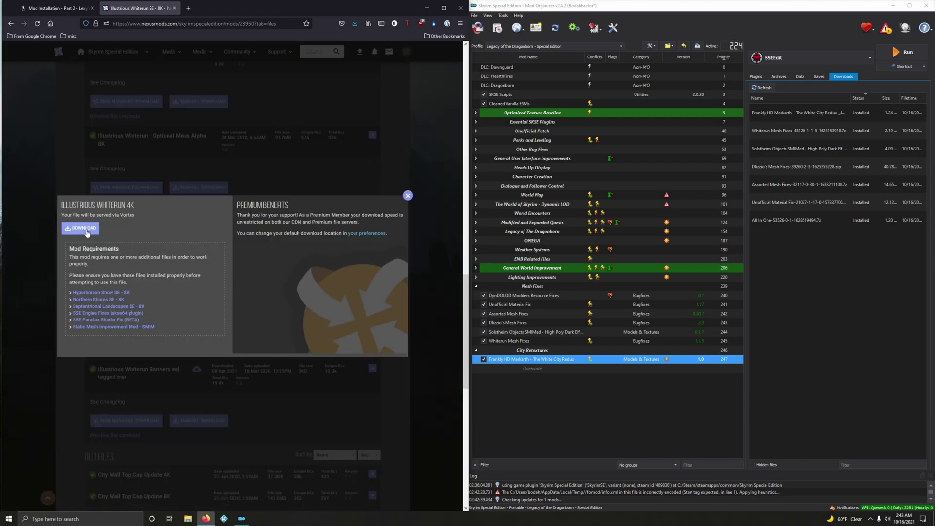
left_click(88, 231)
left_click(408, 196)
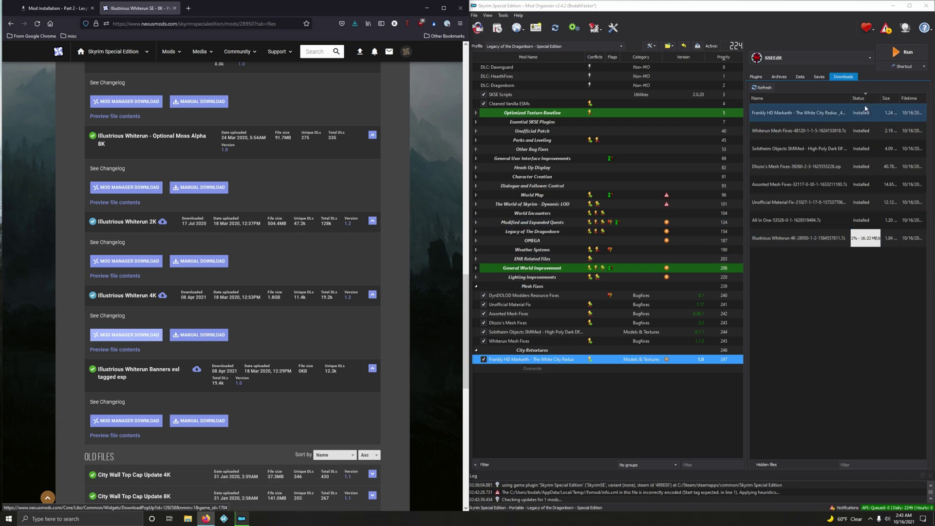
left_click_drag(851, 99, 876, 100)
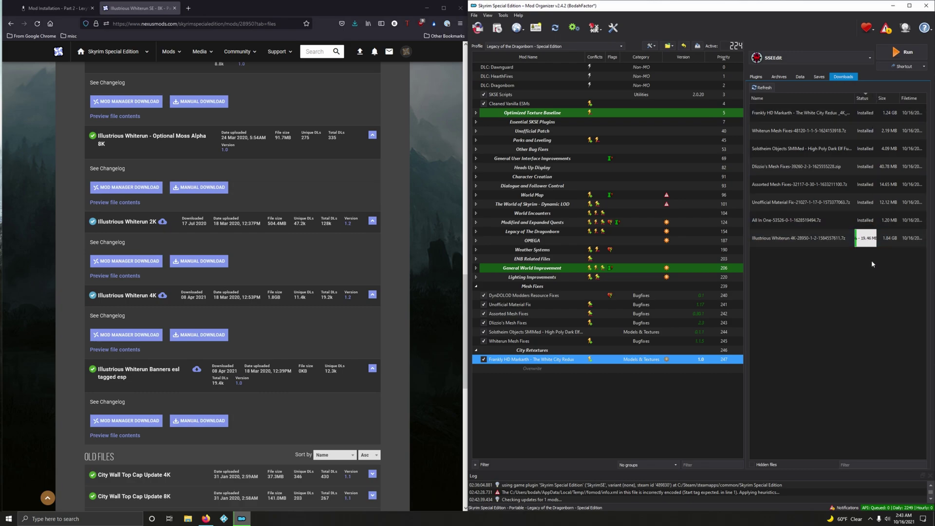
left_click_drag(855, 99, 844, 99)
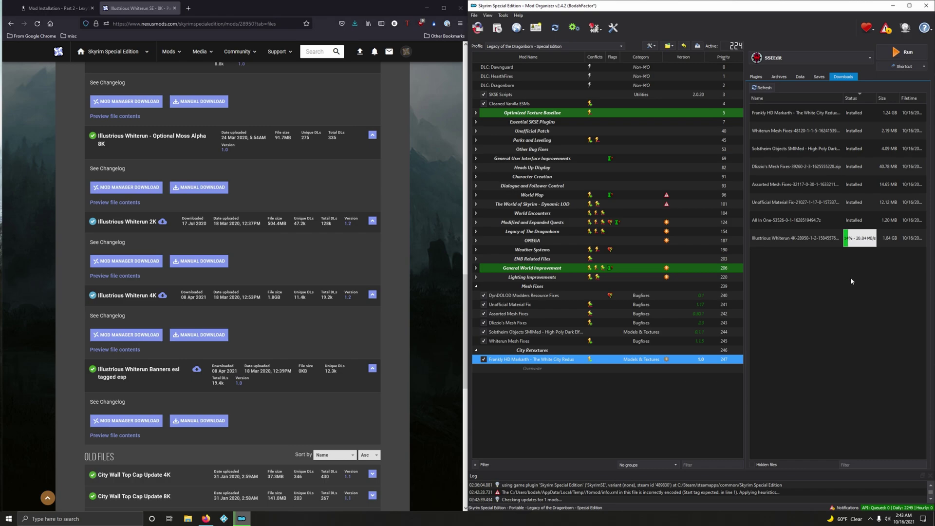
Download the update file Illustrious Whiterun 4K Update to Mod Organizer.
scroll(227, 407, "up", 8)
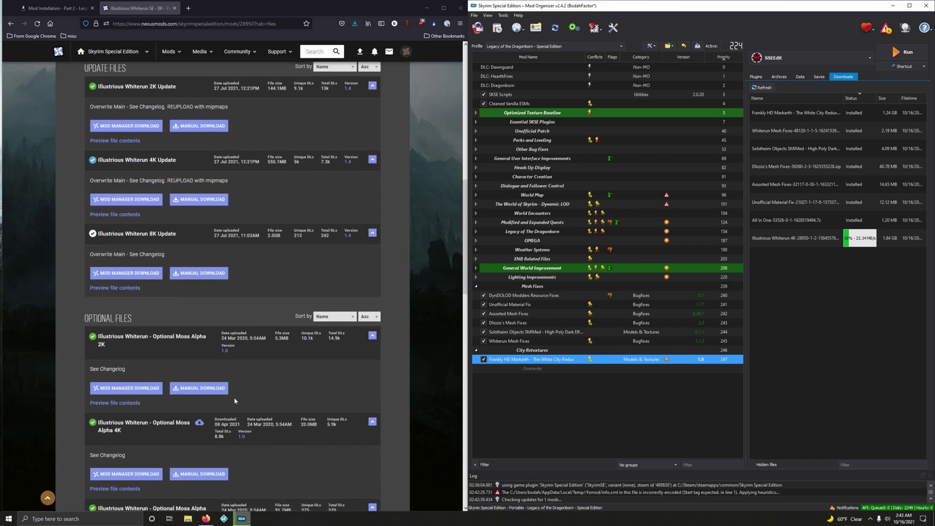
scroll(233, 397, "up", 1)
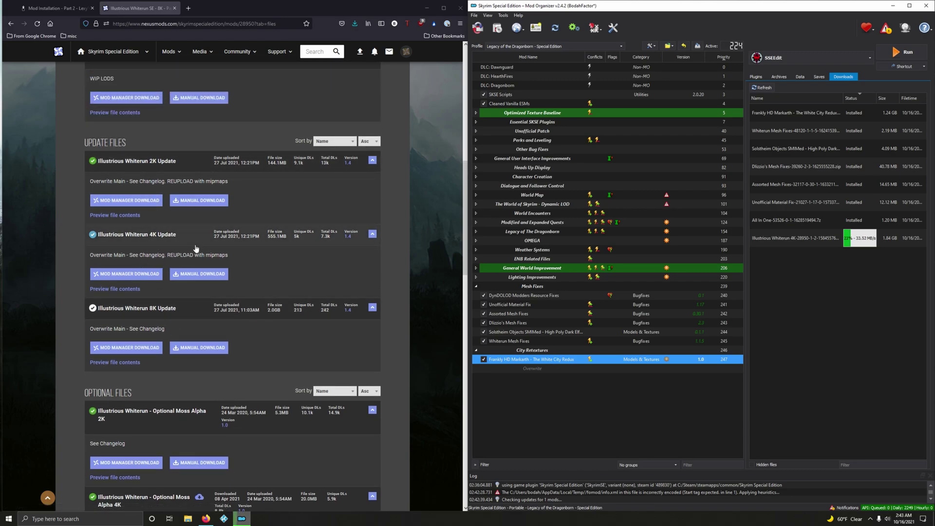
left_click(141, 279)
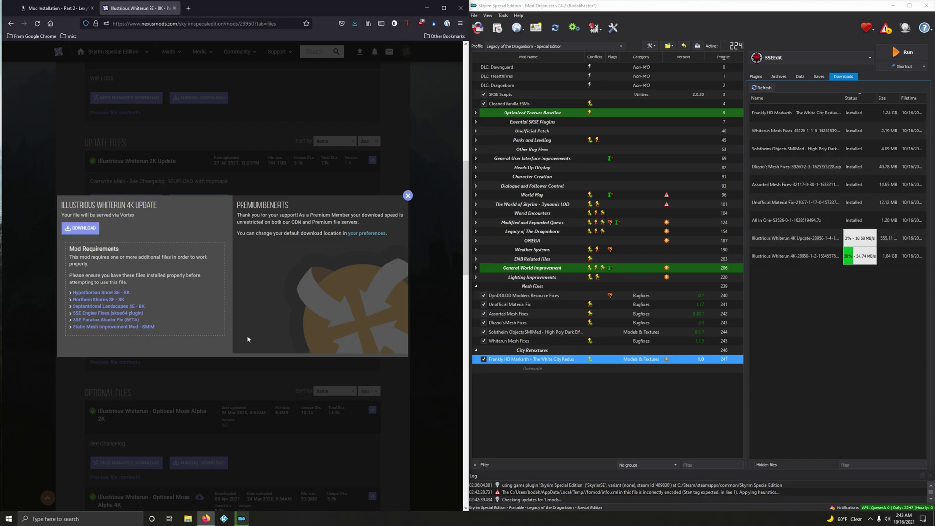
left_click(408, 195)
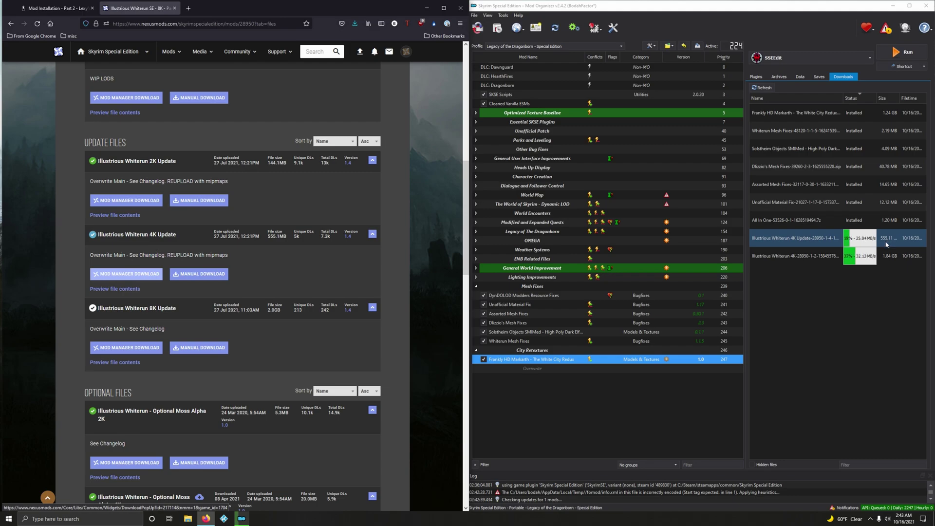
Check the guide's file list for Illustrious Whiterun SE and download the optional file Illustrious Whiterun Banners esl tagged esp to Mod Organizer.
left_click(56, 7)
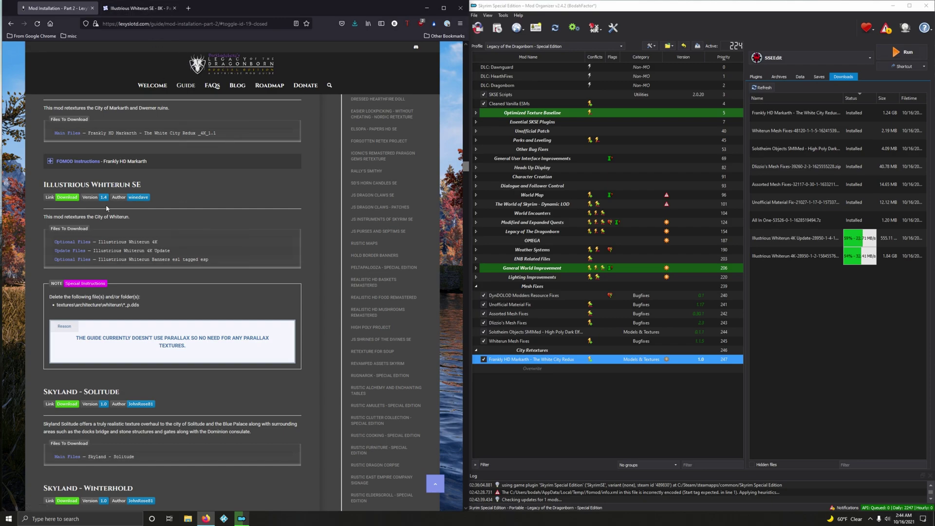
left_click(136, 8)
scroll(239, 436, "down", 2)
scroll(239, 436, "down", 5)
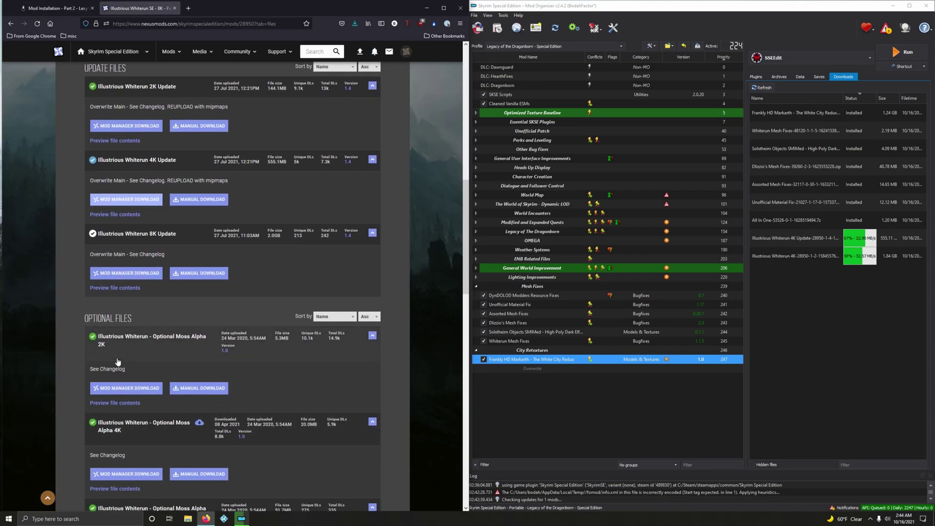
scroll(157, 349, "down", 5)
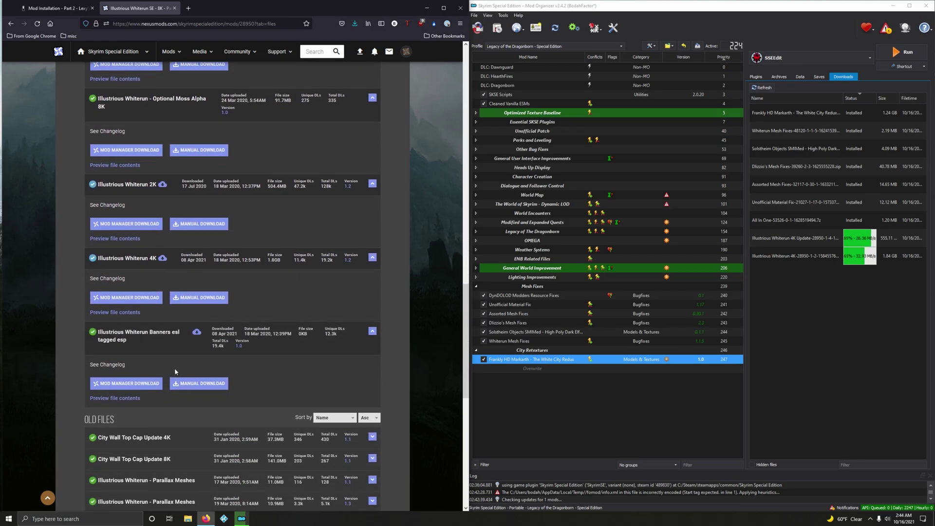
left_click(158, 384)
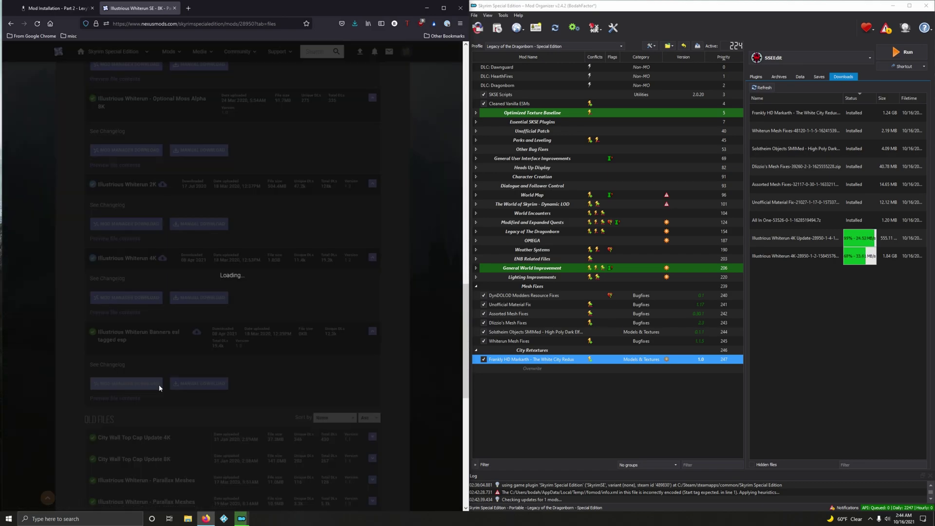
left_click(93, 230)
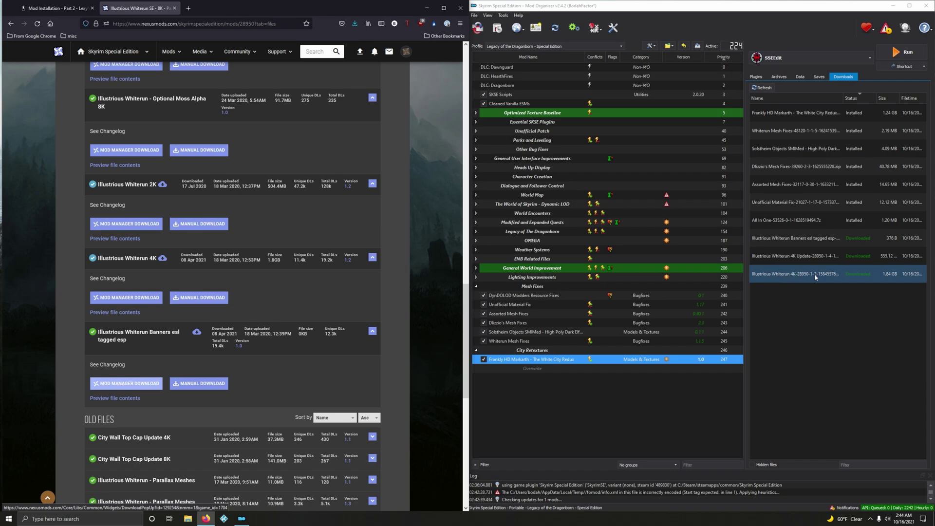
Install the downloaded Illustrious Whiterun 4K archive manually with its textures folder, under the mod name Illustrious Whiterun 4K.
double_click(799, 276)
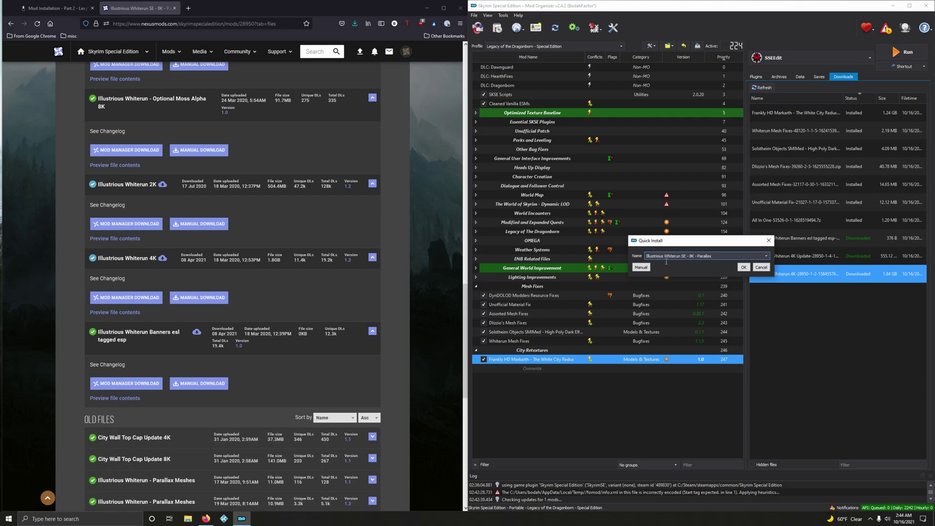
left_click(767, 256)
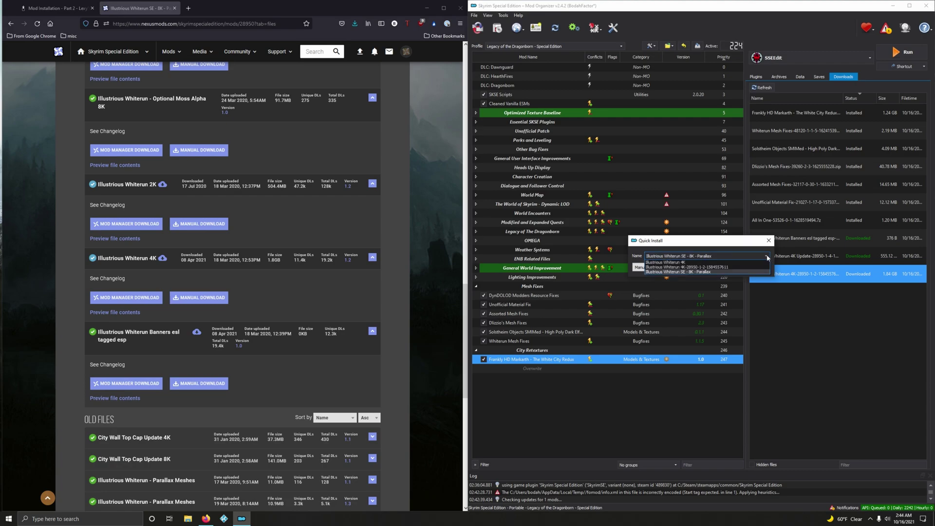
left_click(691, 262)
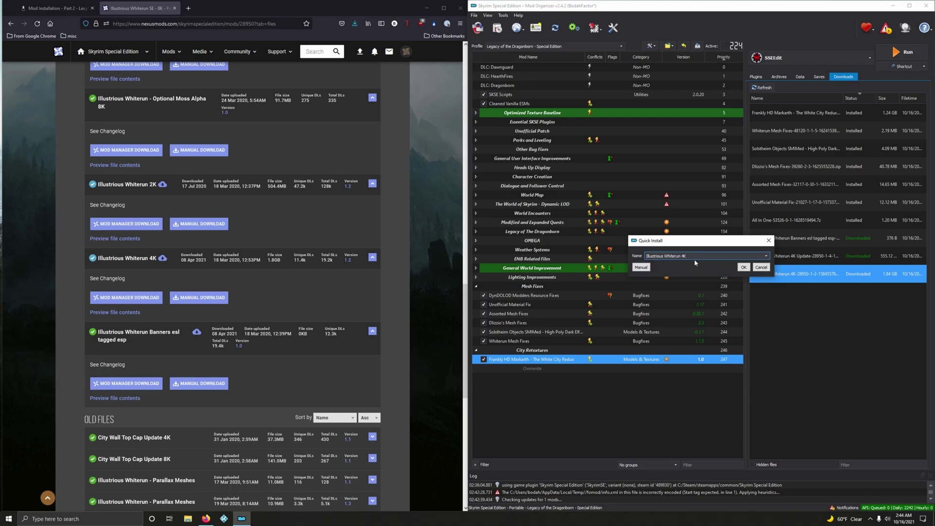
left_click(647, 267)
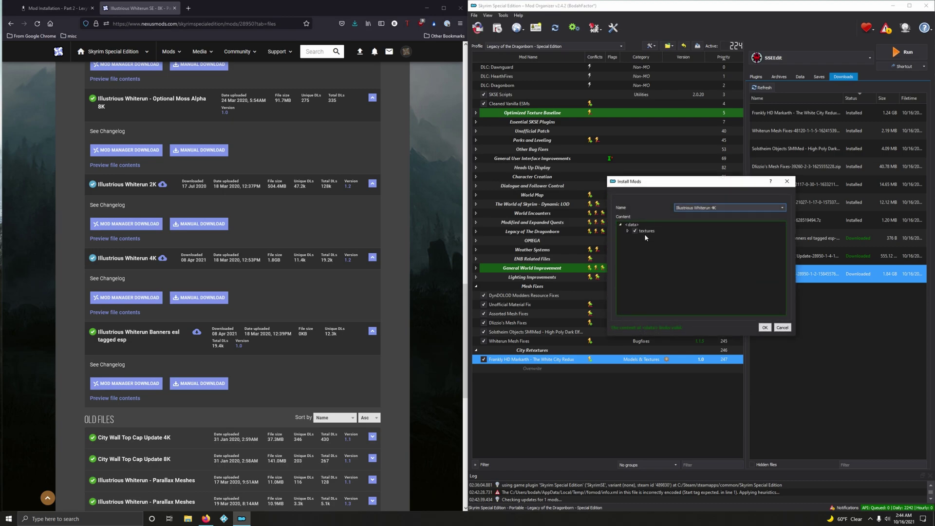
left_click(762, 328)
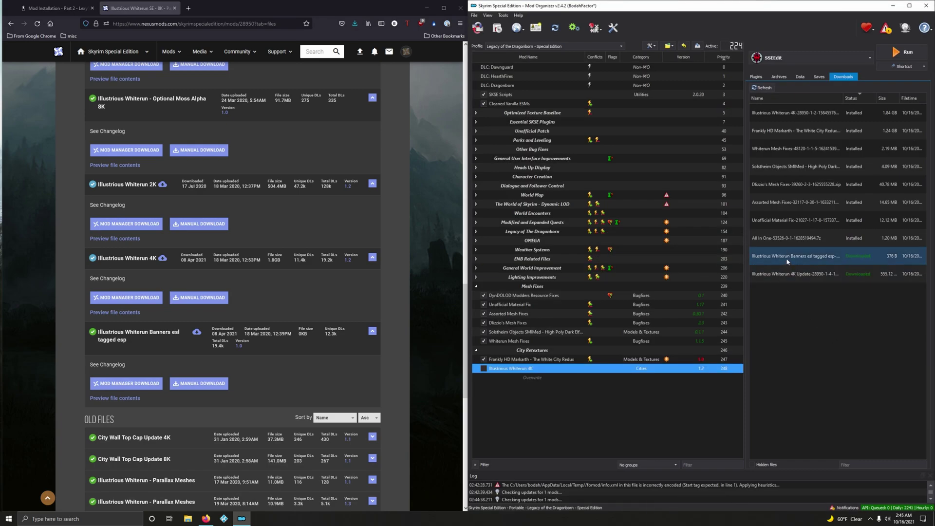
Install the Illustrious Whiterun 4K Update archive manually into the existing Illustrious Whiterun 4K mod.
double_click(783, 280)
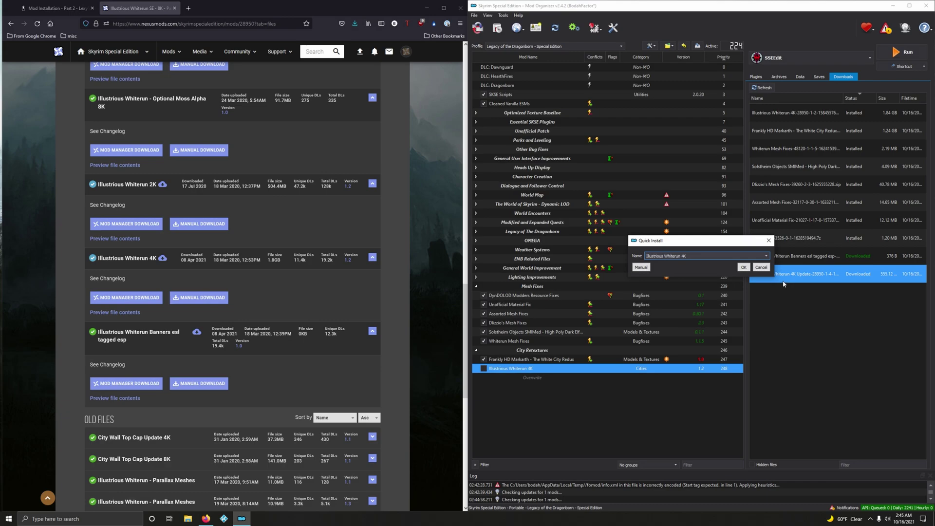
left_click(643, 267)
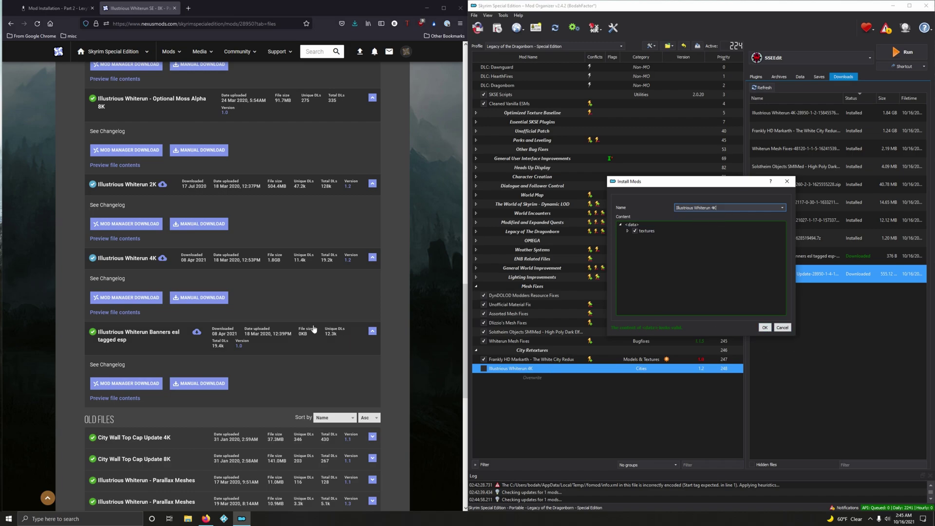
left_click(764, 327)
left_click(662, 282)
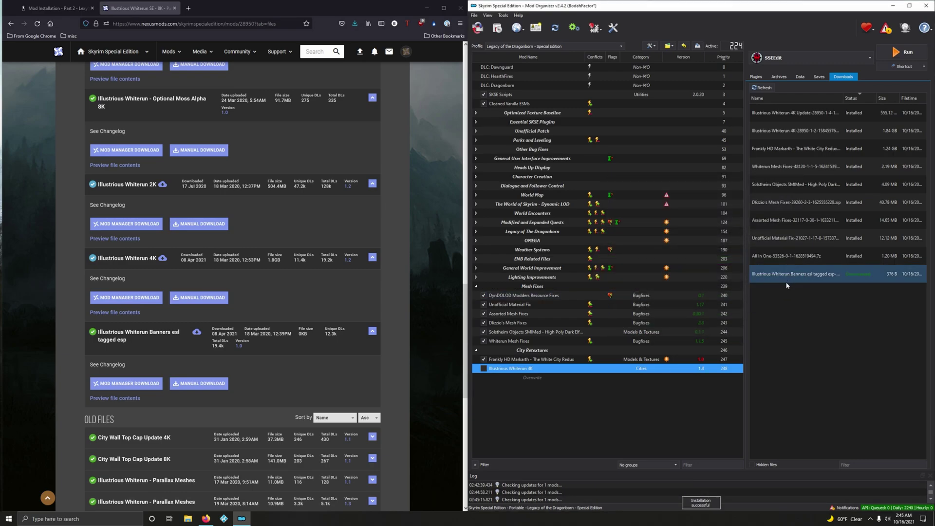
Install the downloaded Illustrious Whiterun Banners archive manually as a separate mod named Illustrious Whiterun Banners esl tagged esp.
double_click(778, 281)
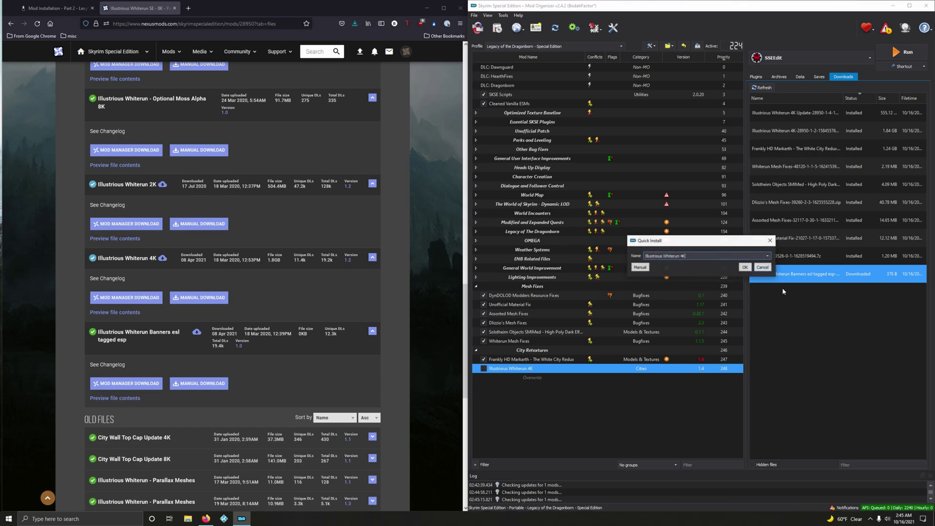
left_click(646, 270)
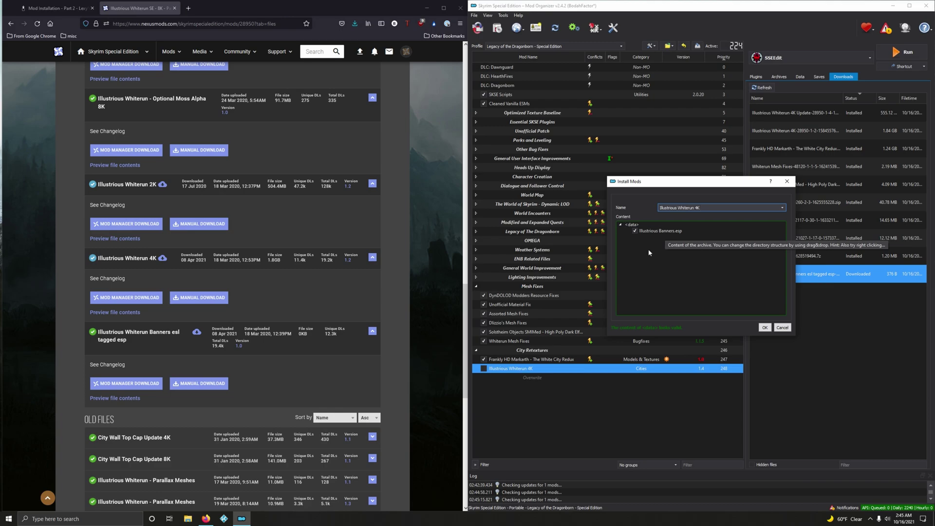
left_click(784, 209)
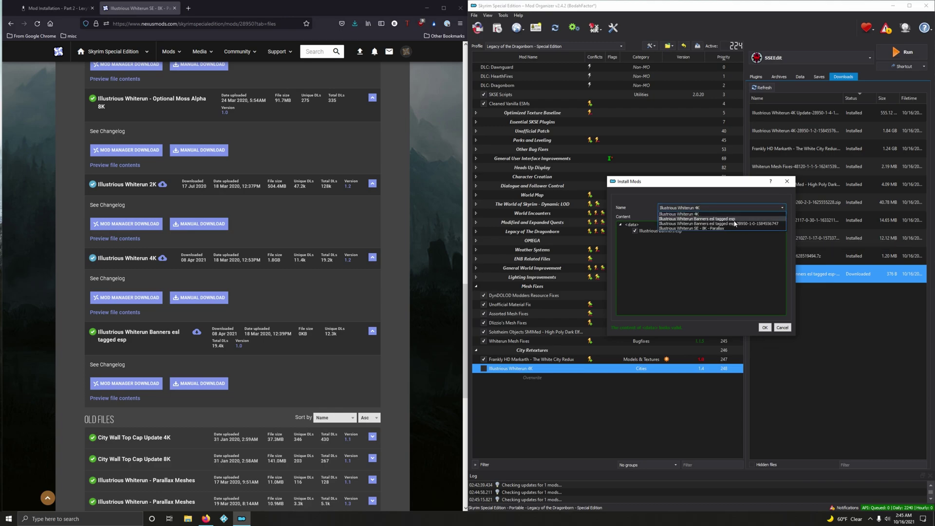
left_click(722, 222)
left_click(763, 327)
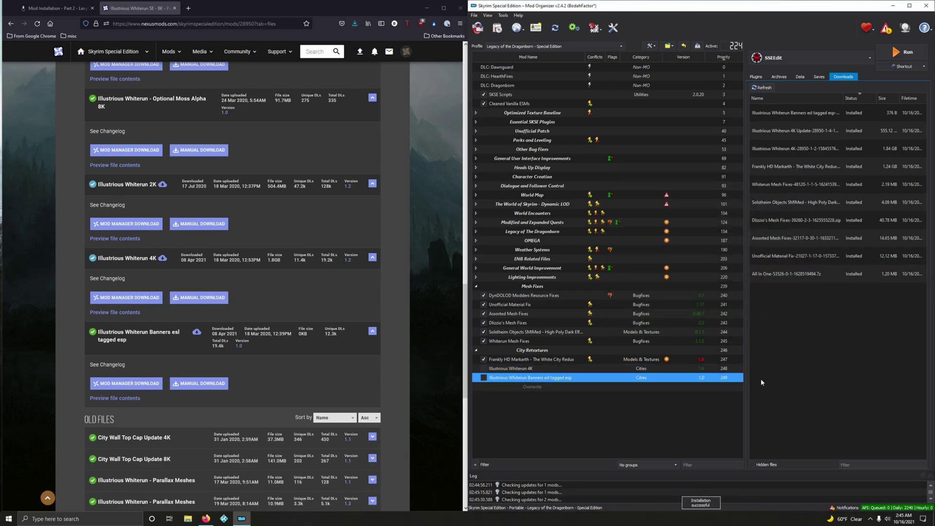
Enable both Illustrious Whiterun mods and return to the guide's special instructions for Illustrious Whiterun SE.
left_click(483, 377)
left_click(483, 368)
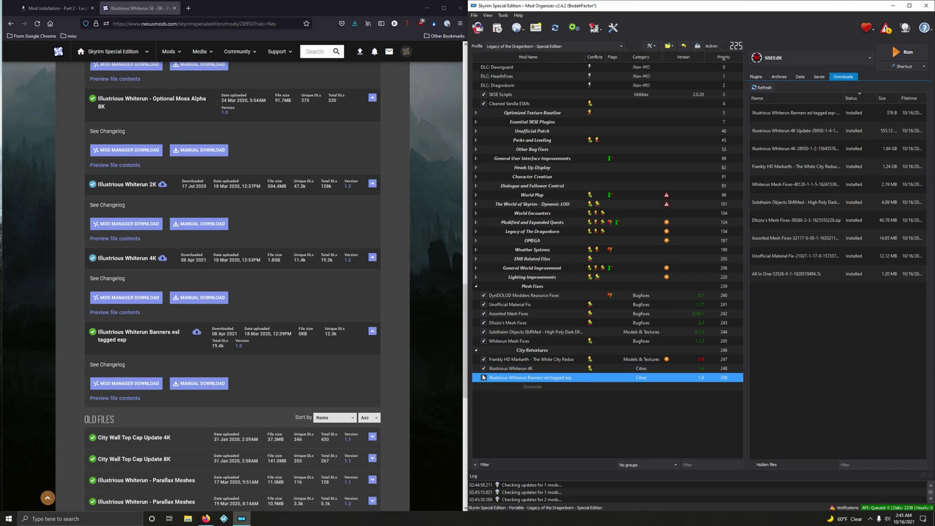
left_click(171, 10)
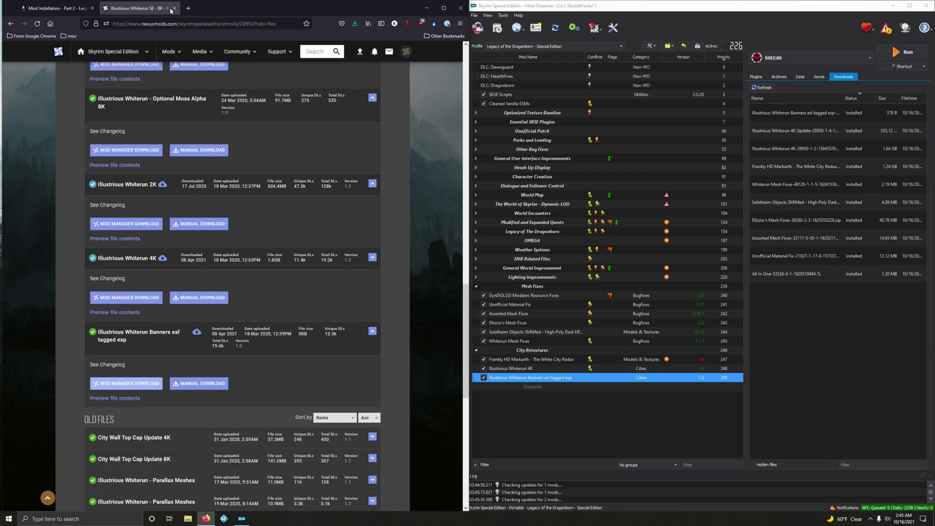
left_click(174, 9)
scroll(236, 220, "down", 1)
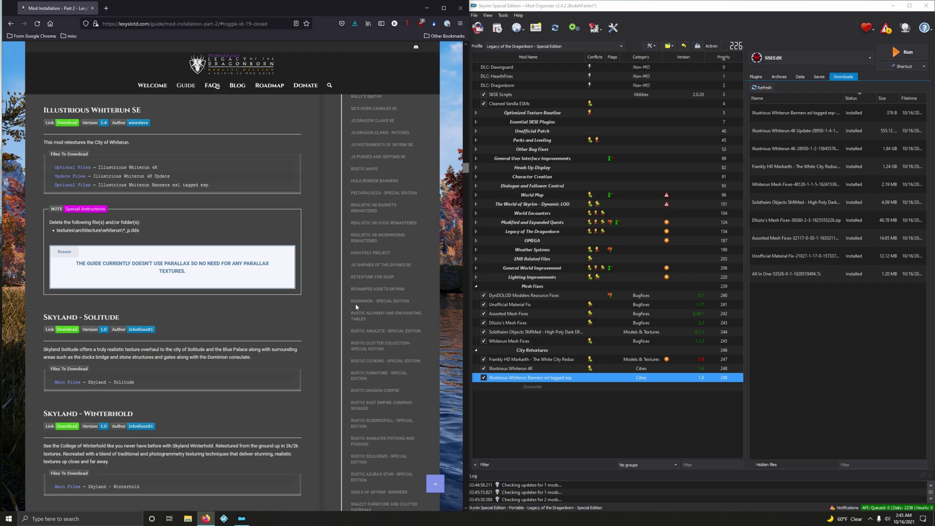
right_click(509, 380)
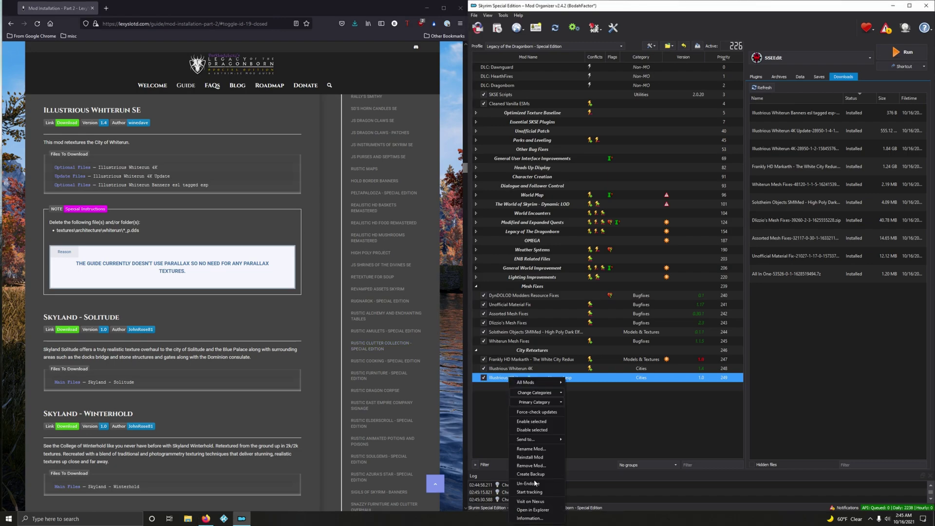
left_click(533, 509)
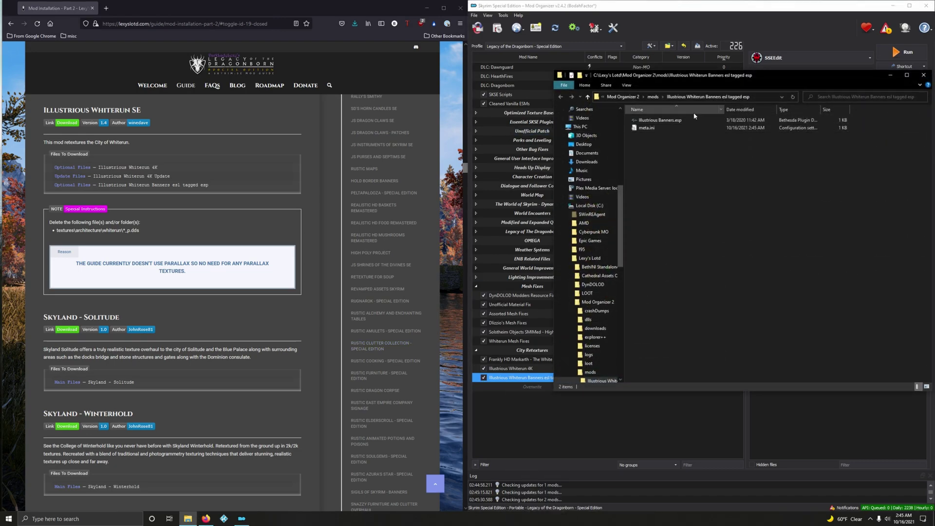
left_click(923, 74)
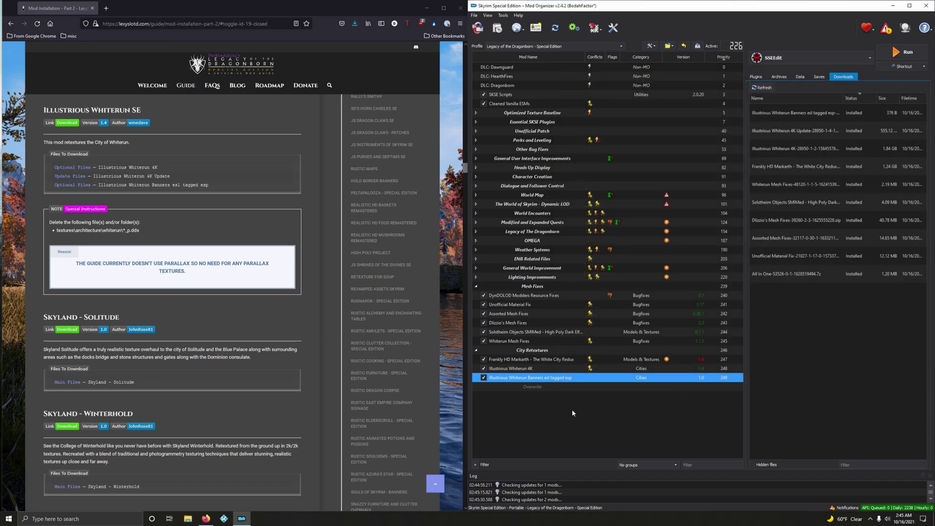
Open the Illustrious Whiterun 4K mod's textures\architecture\whiterun folder in File Explorer and show its files as a list.
left_click(503, 369)
right_click(503, 373)
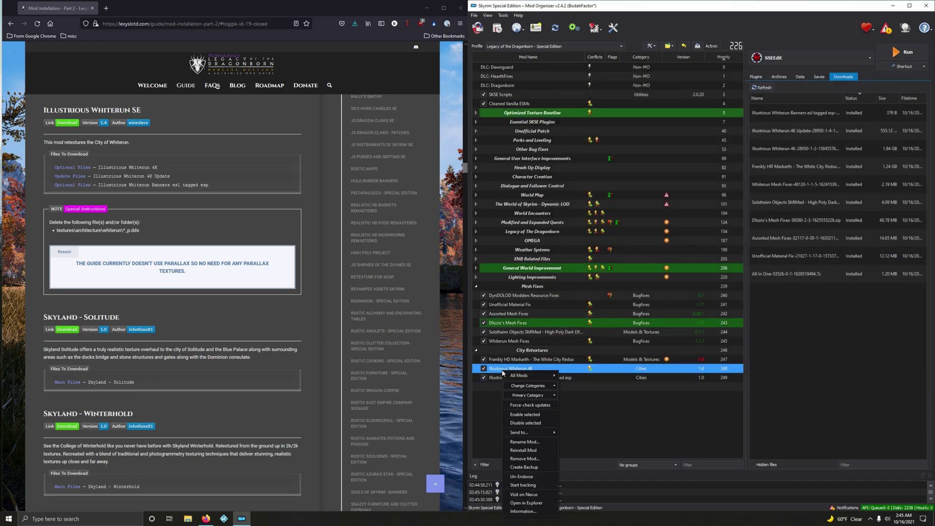
left_click(533, 502)
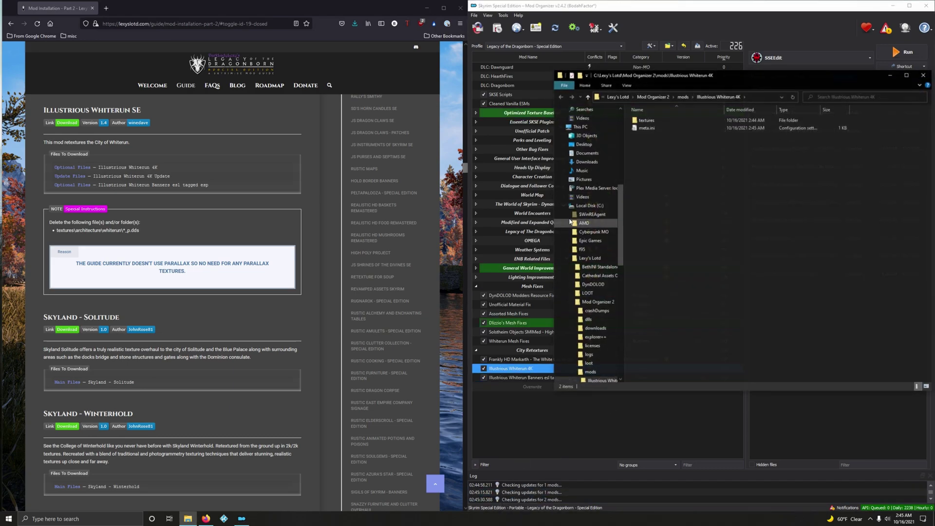
double_click(653, 120)
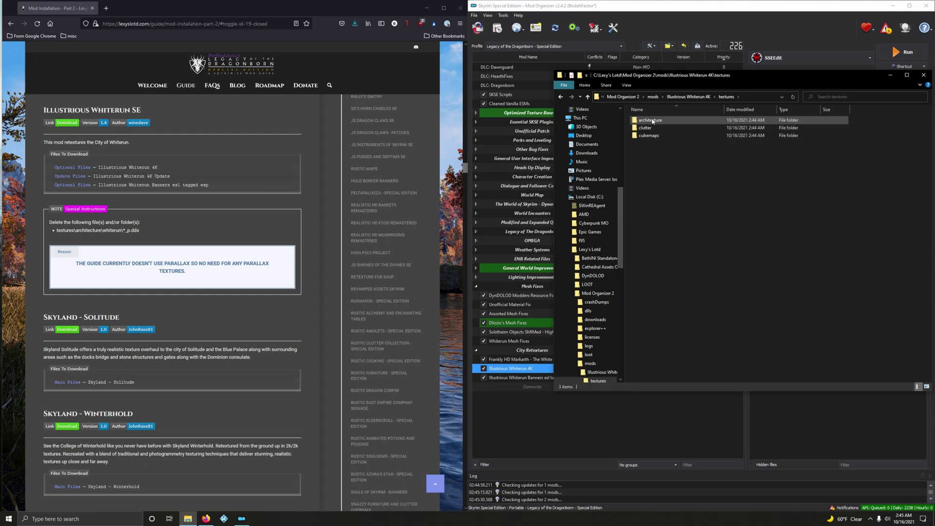
double_click(651, 120)
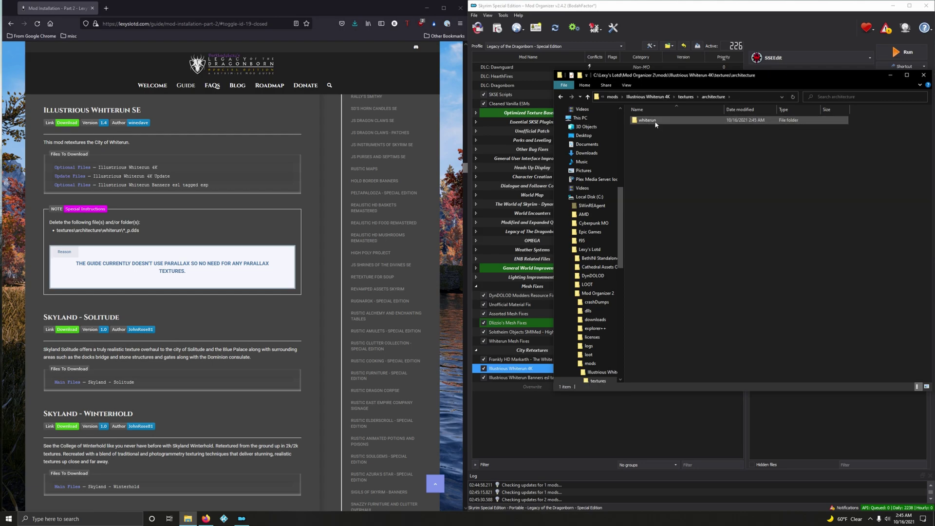
double_click(654, 121)
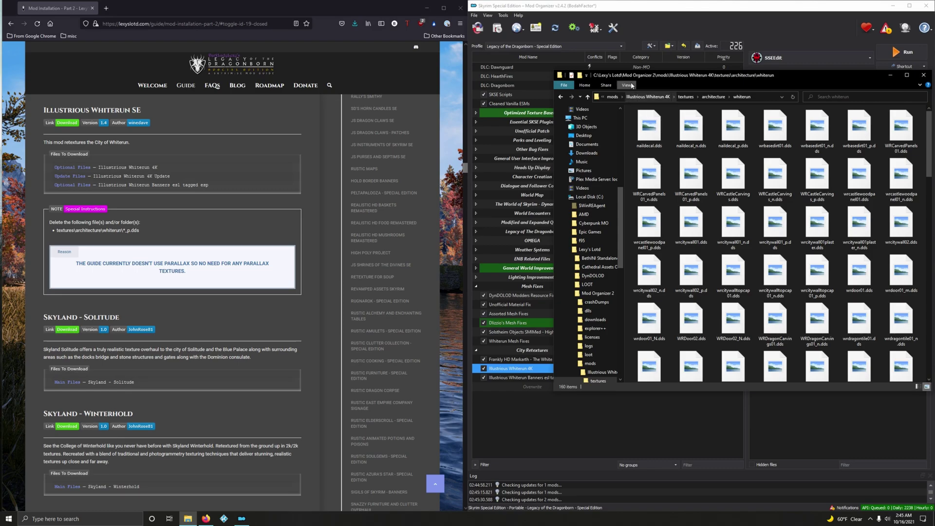
left_click(626, 85)
left_click(663, 103)
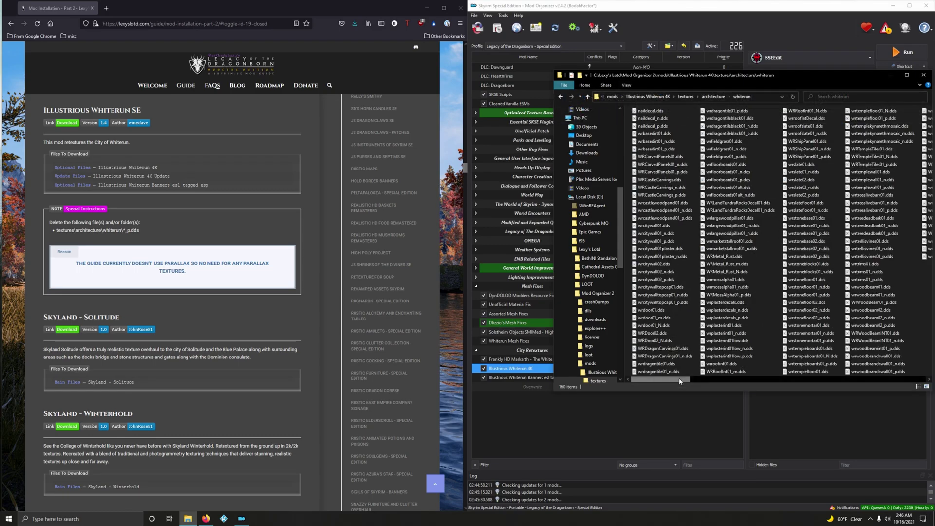
mouse_move(679, 379)
left_mouse_down()
mouse_move(849, 384)
mouse_move(662, 381)
left_mouse_up()
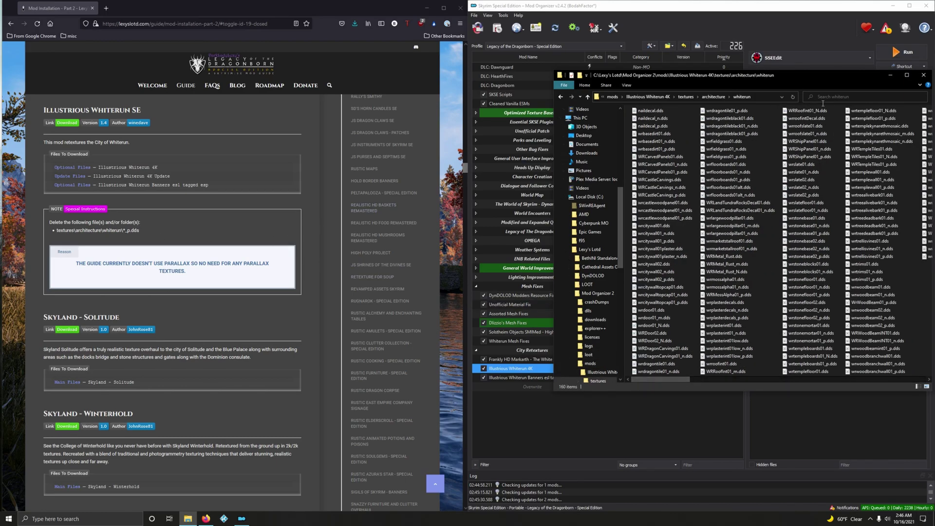
Search the whiterun folder for the parallax textures matching *_p.dds.
left_click(832, 97)
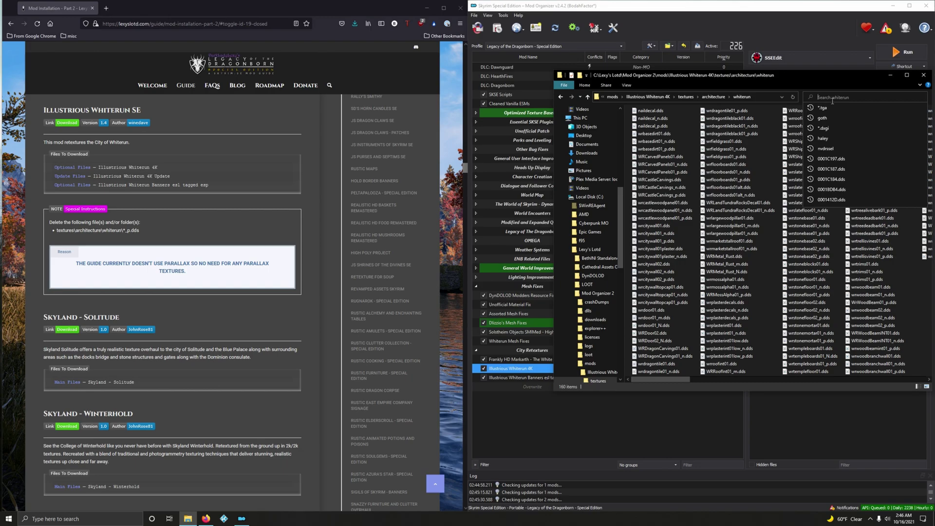
type("8")
key("BackSpace")
type("*")
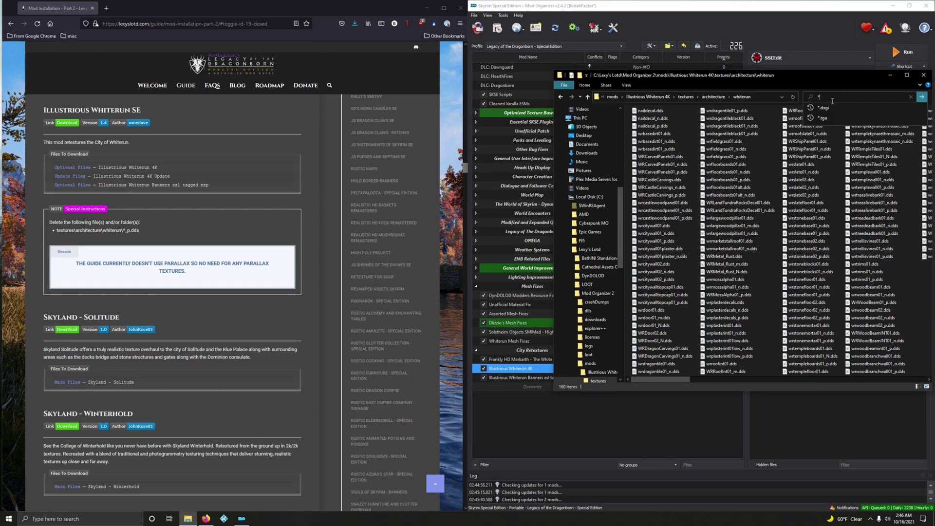
type("_")
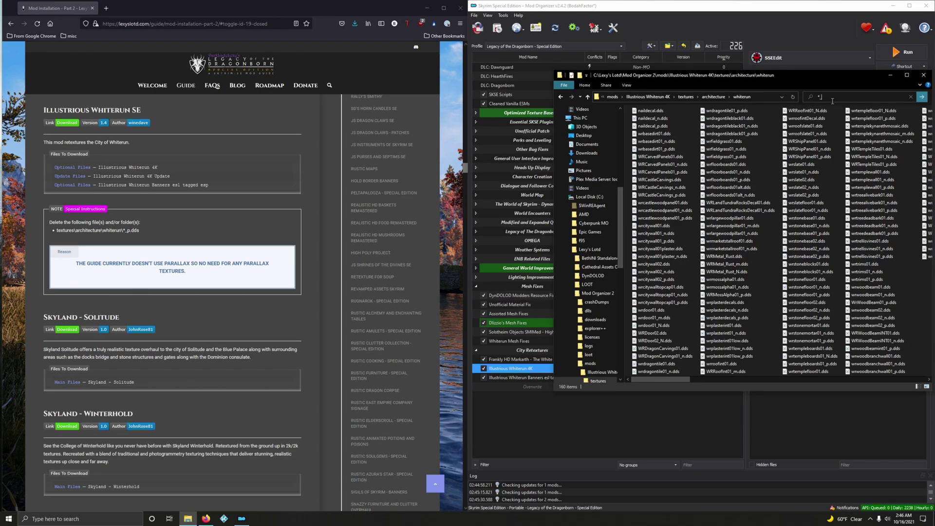
type("p.dds")
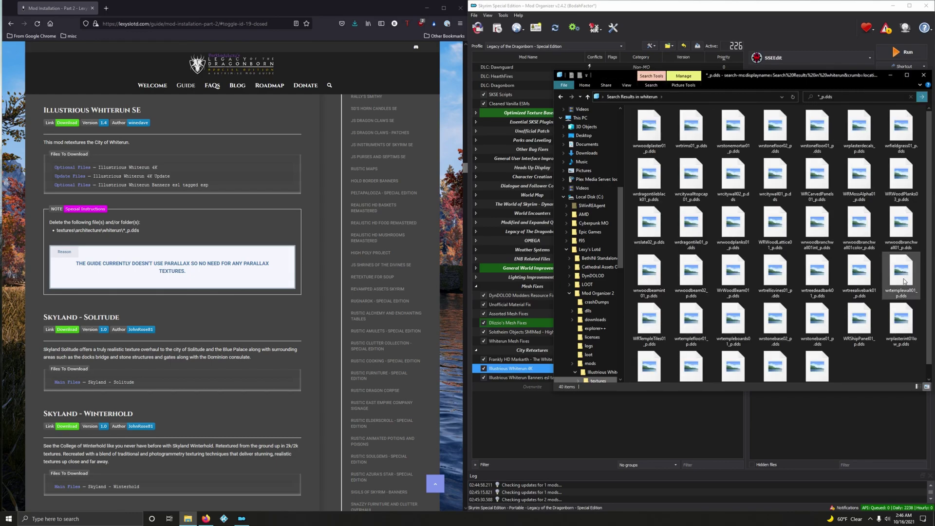
Delete all the found *_p.dds files and close the folder window.
left_click(640, 135)
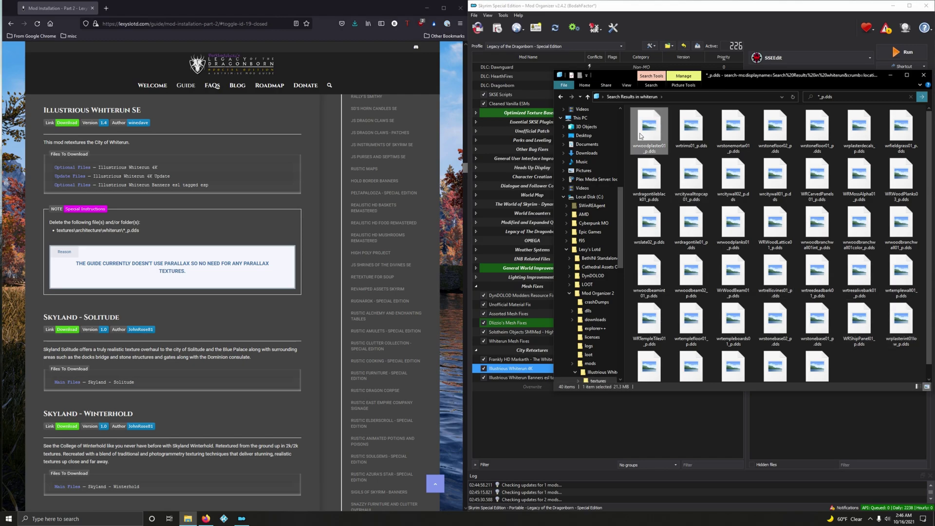
scroll(779, 326, "down", 1)
left_click(821, 357, "shift")
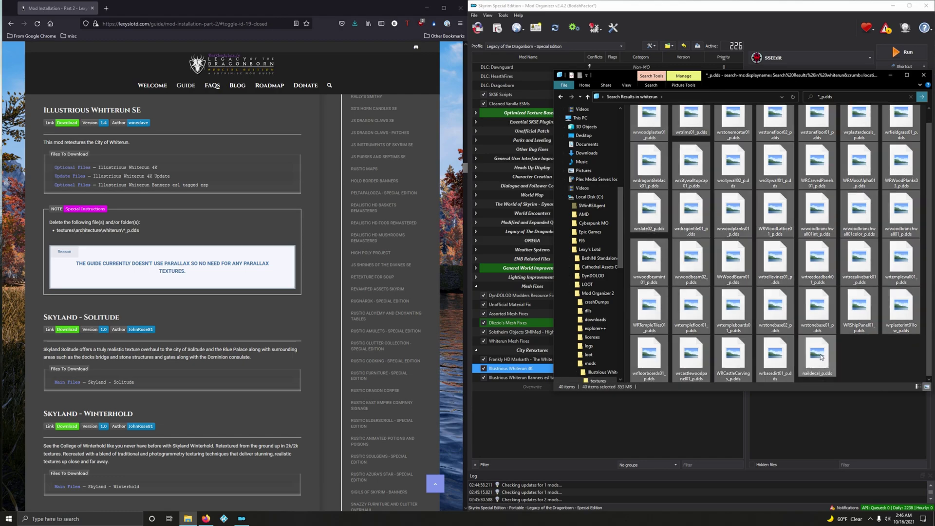
right_click(821, 357)
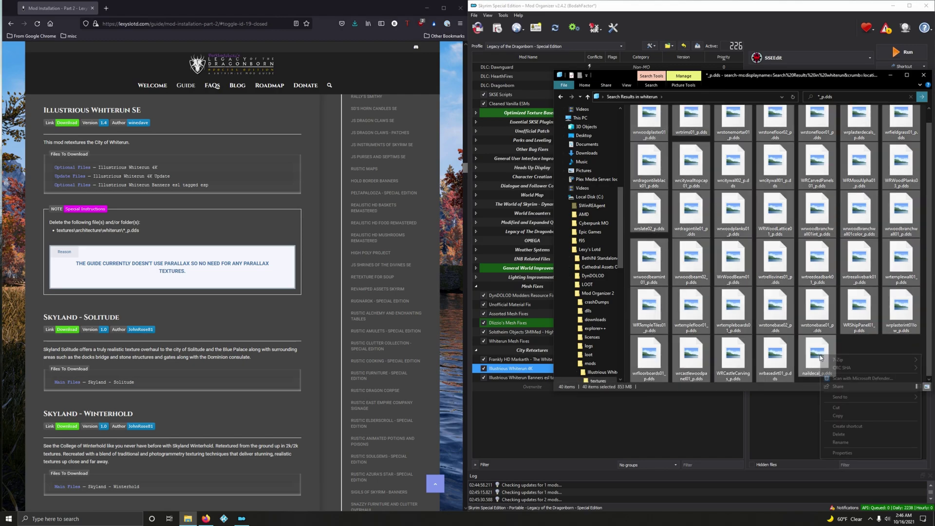
left_click(847, 434)
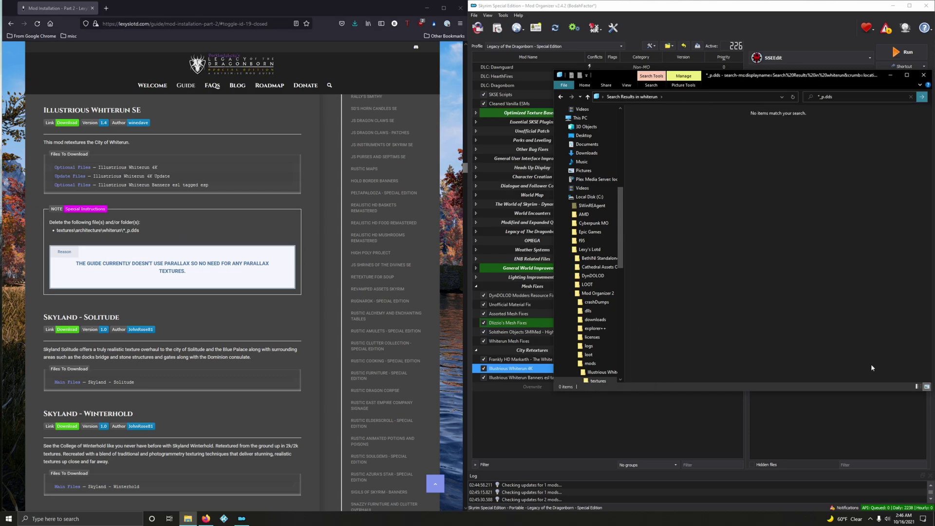
left_click(923, 74)
Delete all installed downloads from Mod Organizer's download list and from disk.
right_click(779, 239)
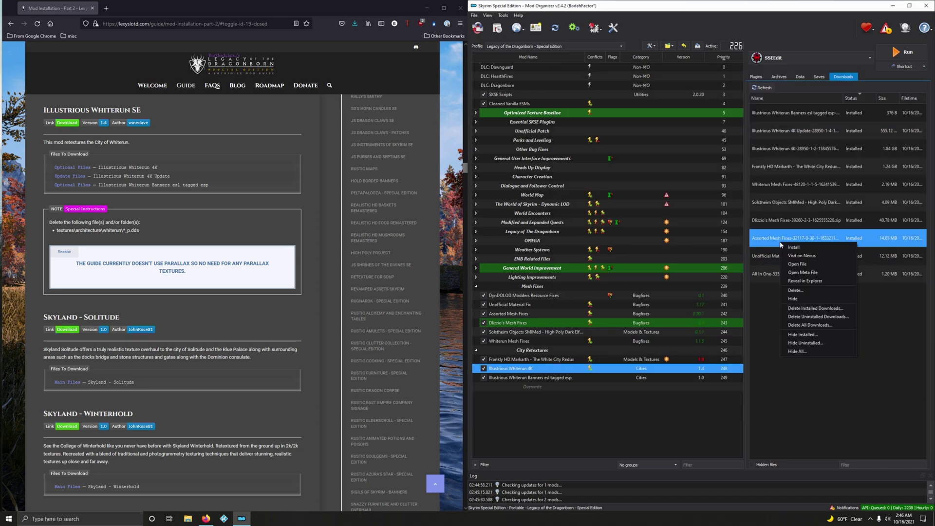
left_click(794, 310)
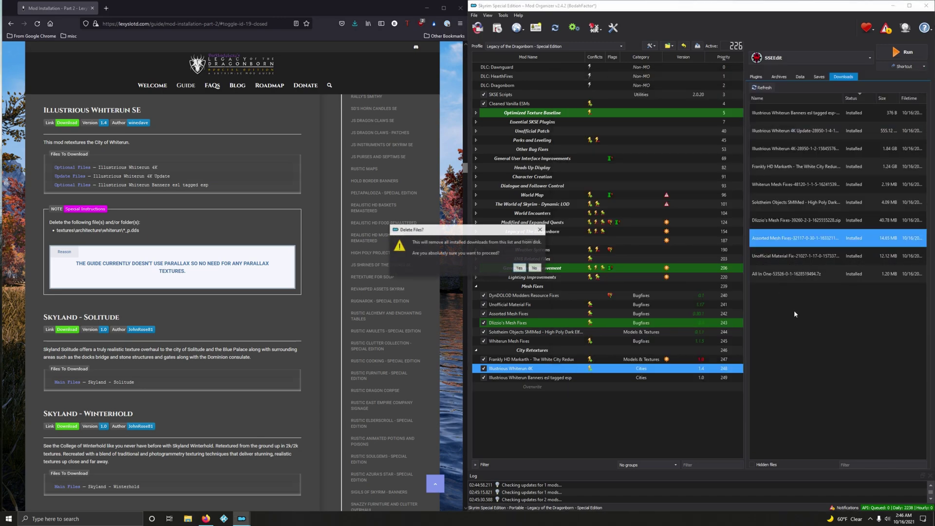
left_click(519, 267)
Download the main file Skyland - Solitude from the guide's link to Mod Organizer and return to the guide.
scroll(293, 308, "down", 3)
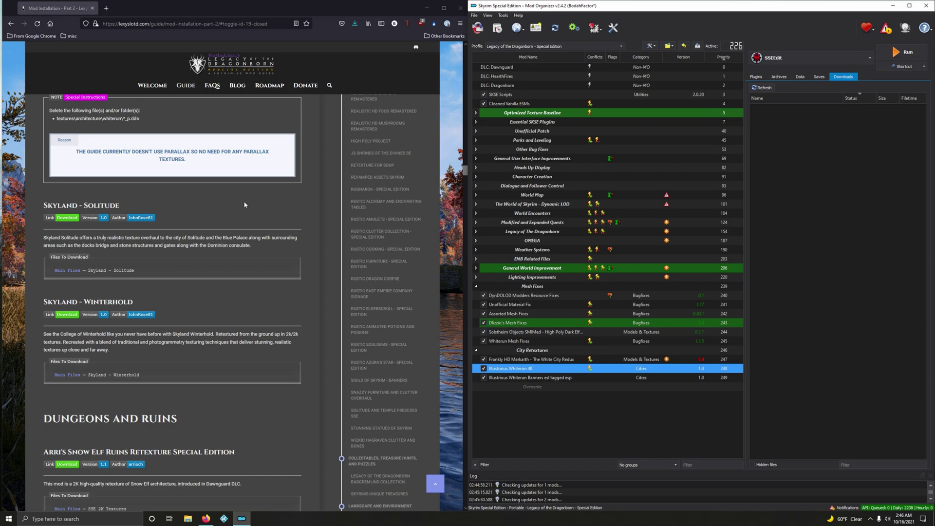
scroll(229, 248, "down", 3)
scroll(88, 191, "up", 1)
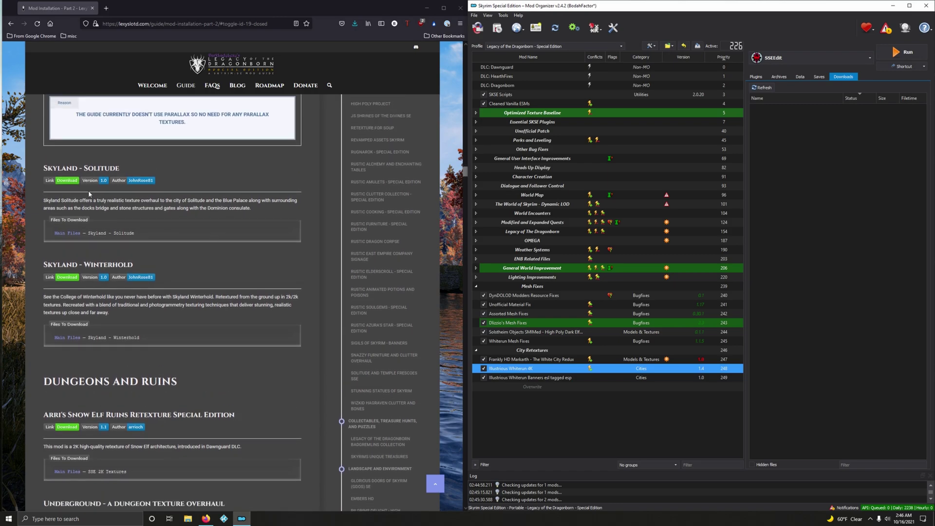
left_click(75, 185)
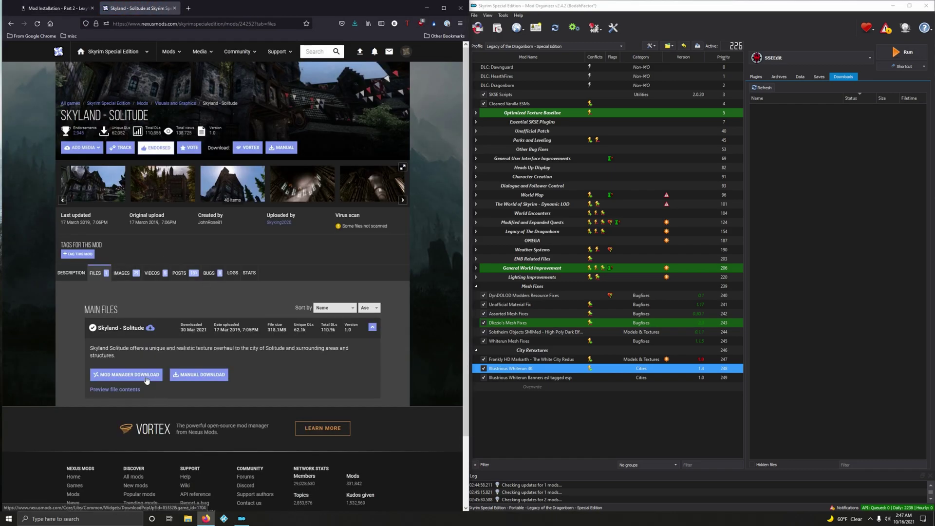
left_click(138, 378)
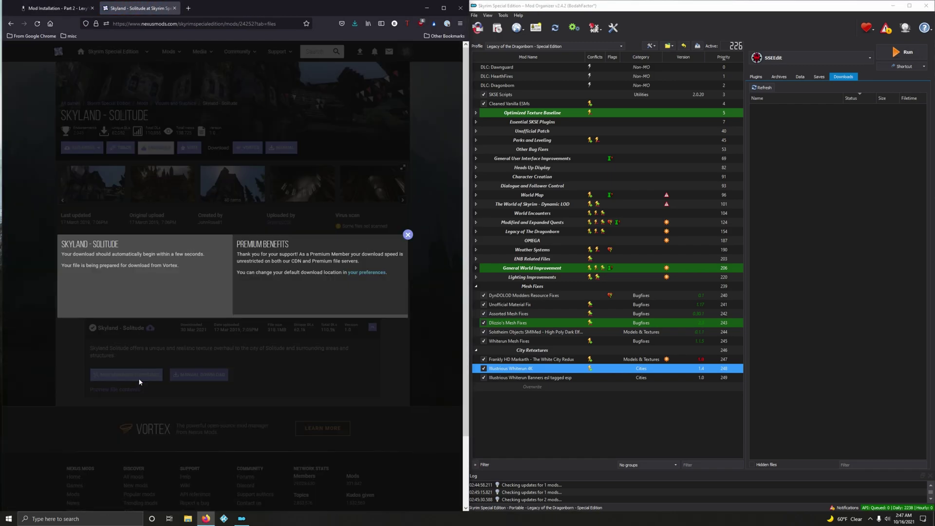
left_click(174, 8)
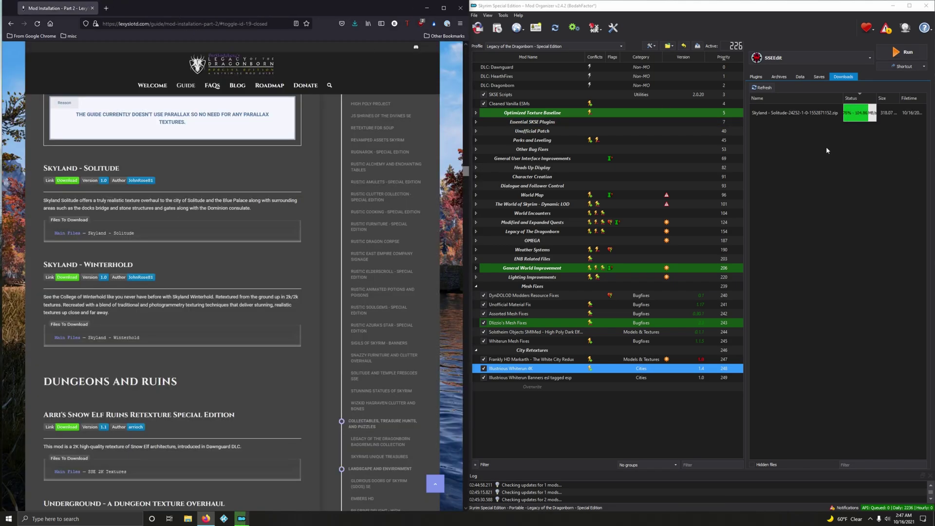
Install the downloaded archive under the mod name Skyland - Solitude and enable the mod.
double_click(818, 112)
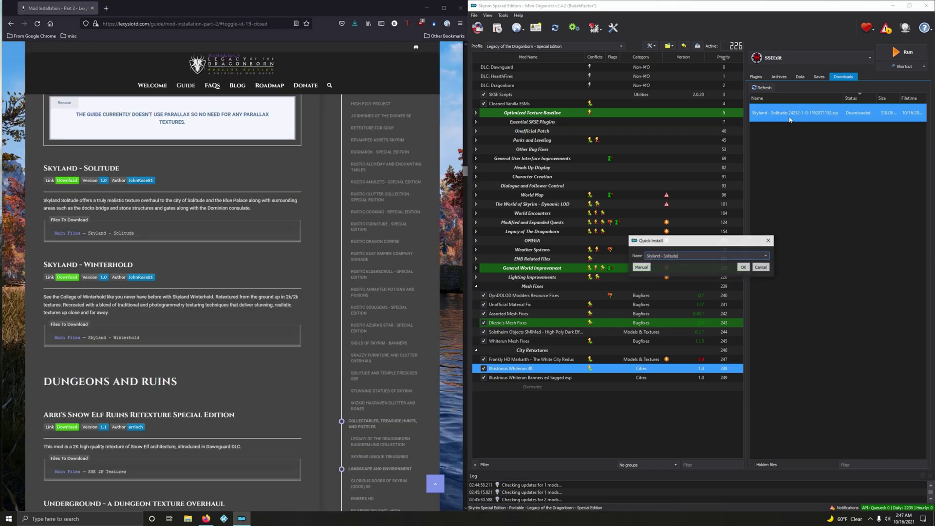
left_click(744, 269)
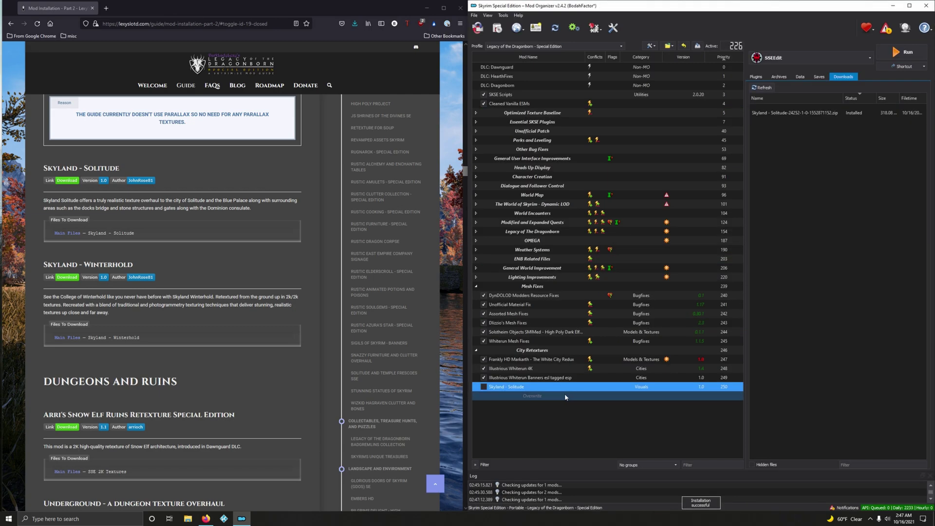
scroll(291, 349, "down", 3)
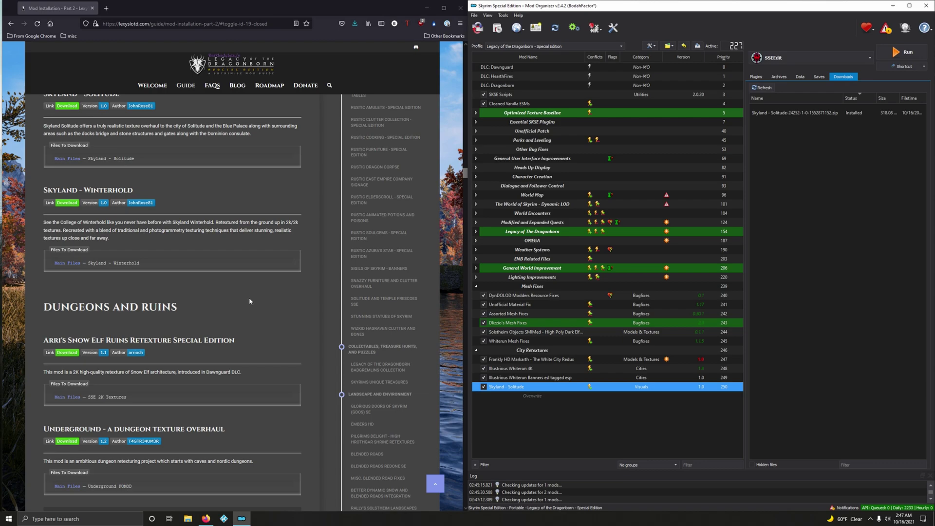
Download the main file Skyland - Winterhold from the guide's link to Mod Organizer and return to the guide.
left_click(66, 202)
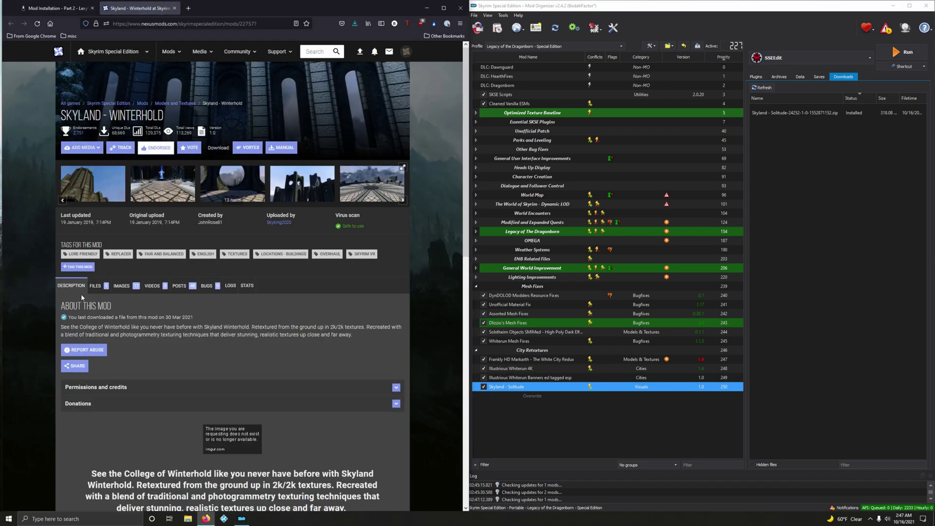
left_click(96, 286)
left_click(128, 388)
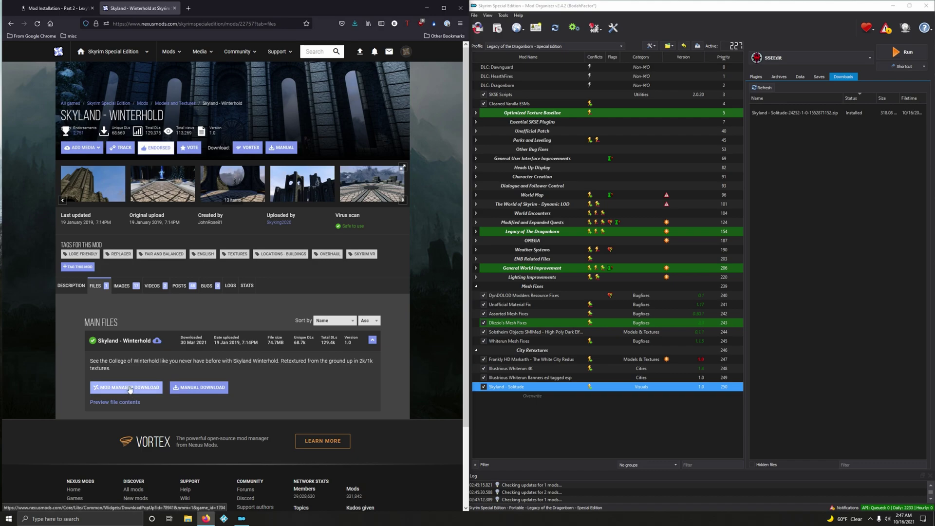
left_click(174, 8)
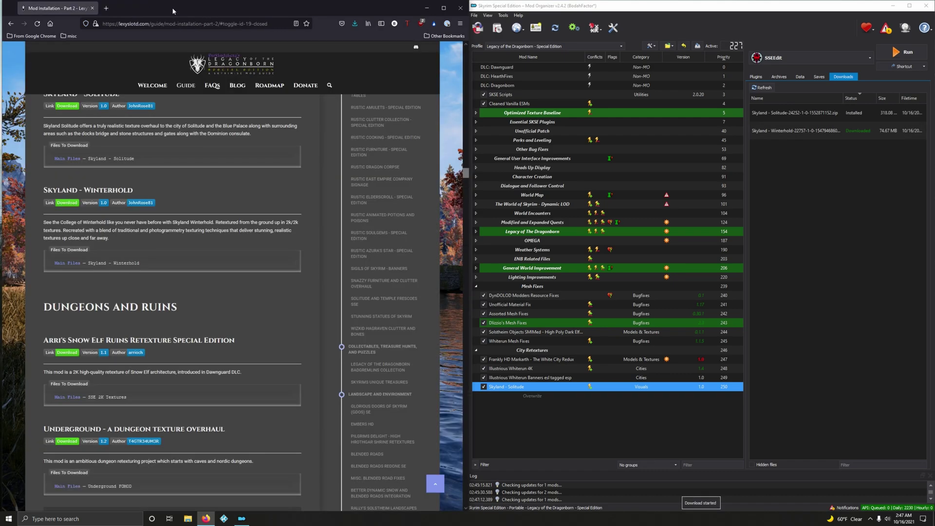
Install the downloaded archive under the mod name Skyland - Winterhold and enable the mod.
double_click(801, 132)
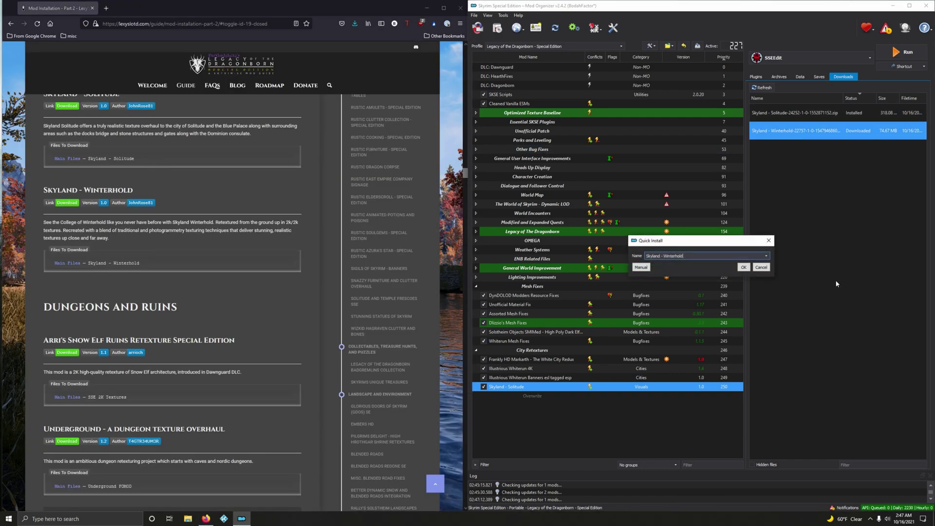
left_click(745, 268)
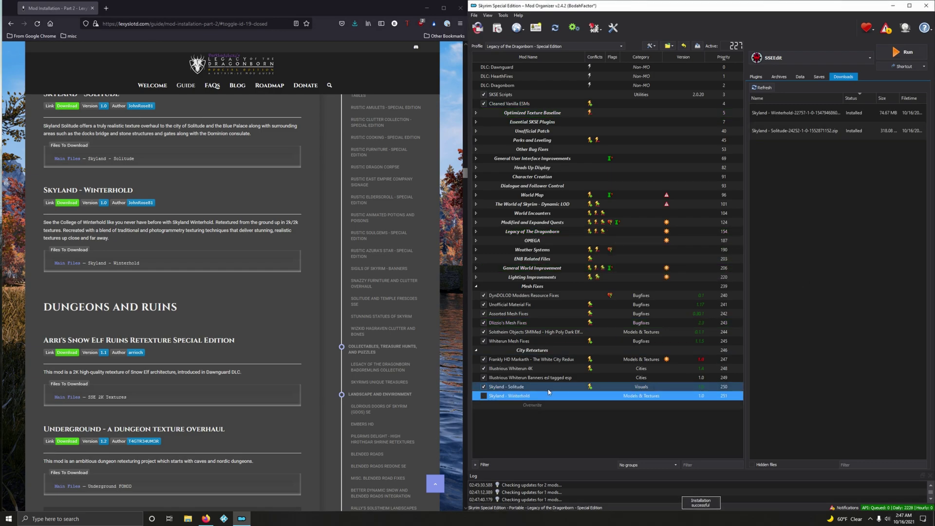
left_click(483, 395)
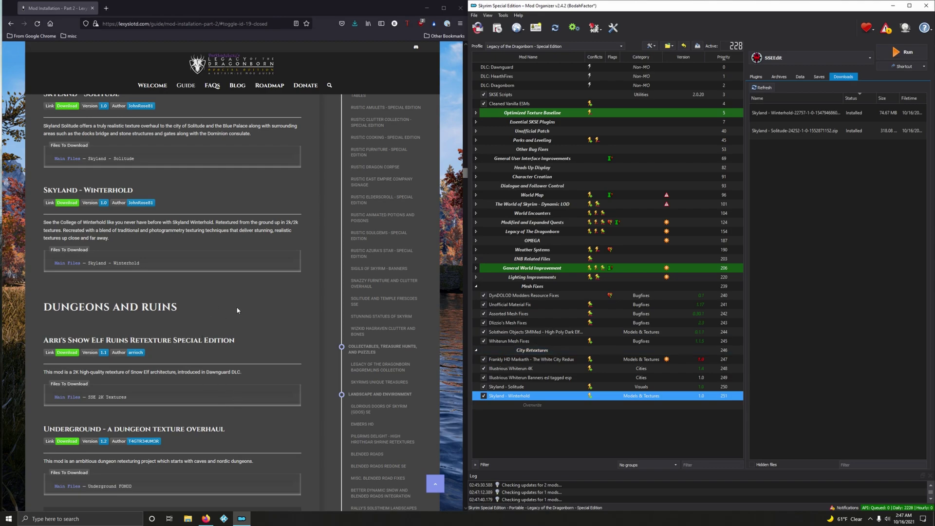
Copy the guide's next section heading and create a mod list separator named Dungeons and Ruins.
scroll(243, 309, "down", 6)
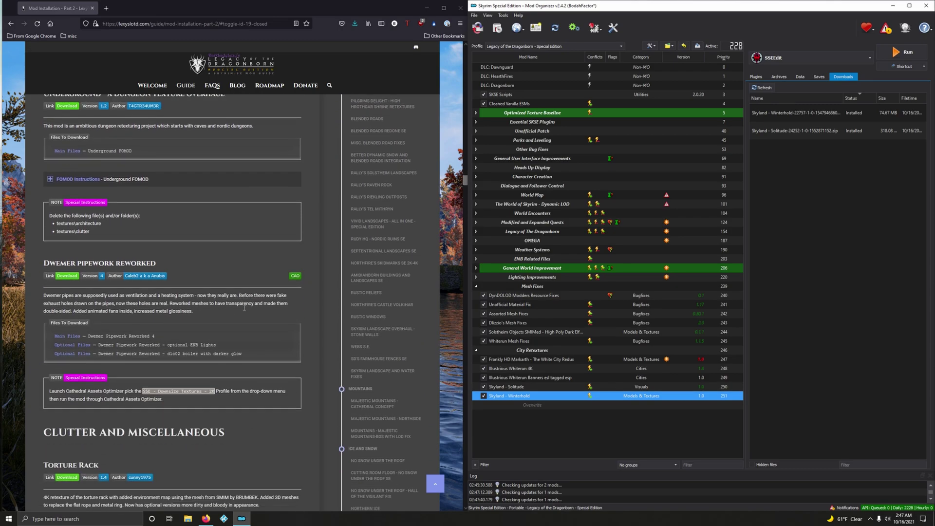
scroll(159, 250, "up", 3)
scroll(153, 283, "down", 8)
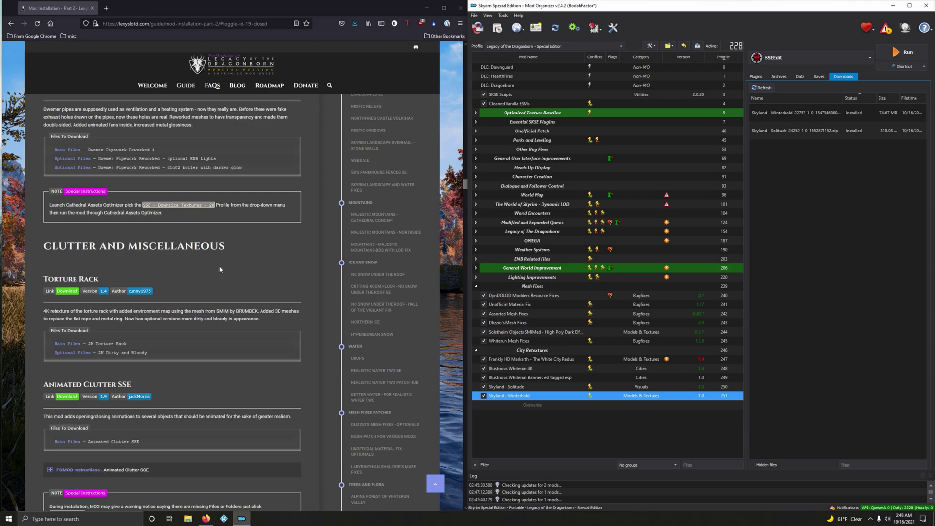
scroll(219, 269, "up", 9)
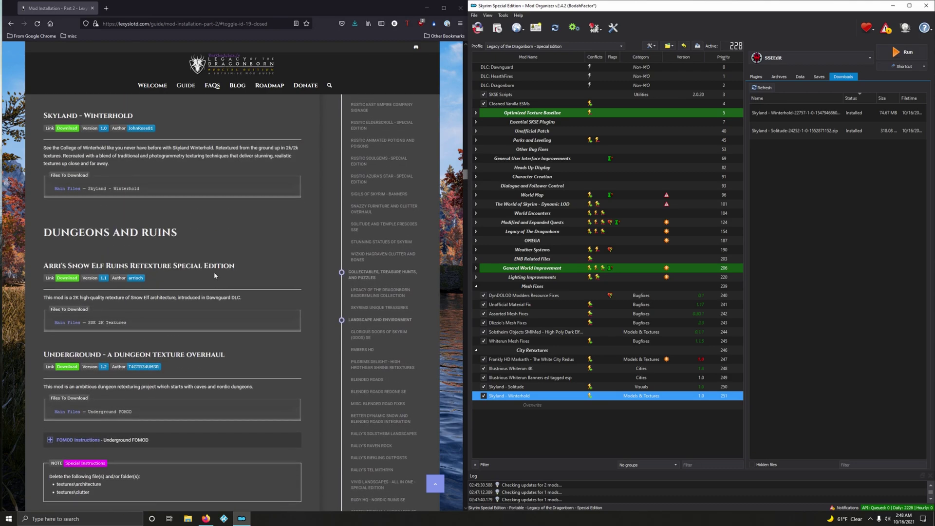
scroll(215, 275, "down", 3)
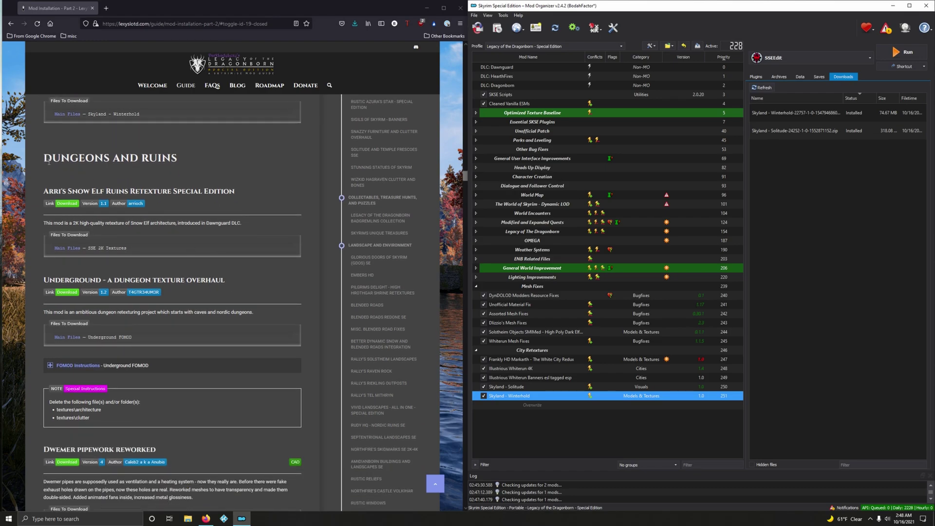
left_click_drag(43, 160, 196, 164)
right_click(175, 165)
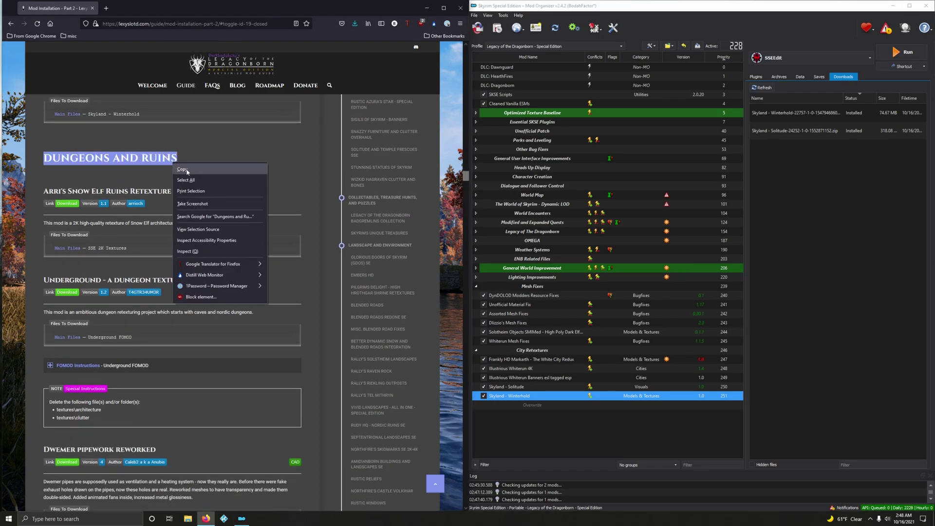
left_click(192, 168)
left_click(650, 49)
left_click(651, 46)
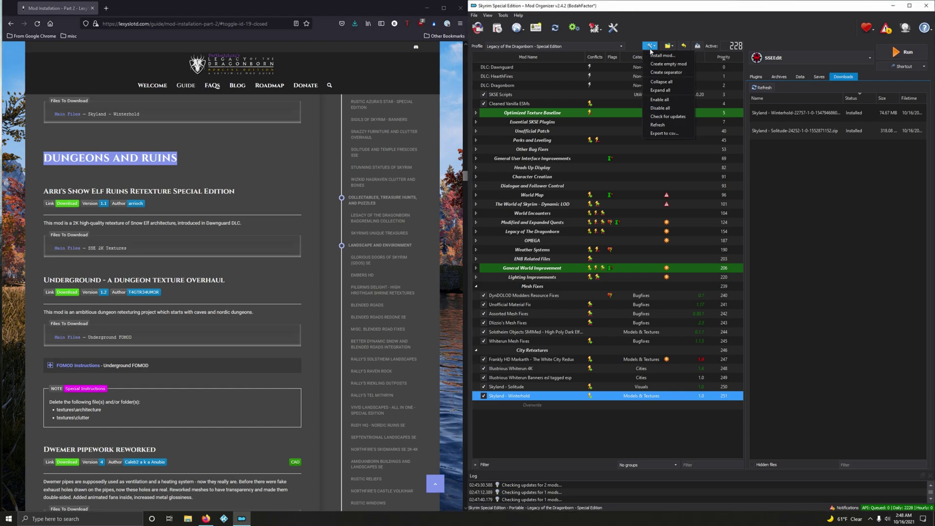
left_click(654, 72)
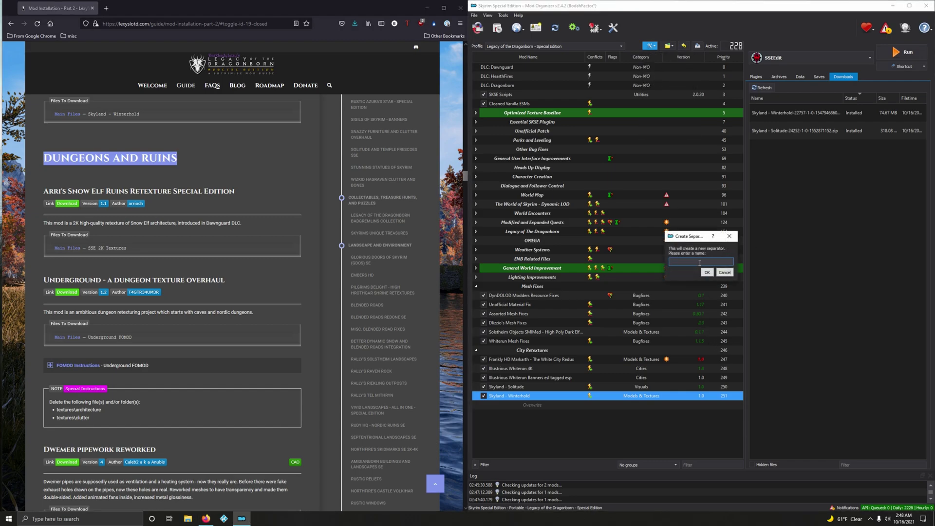
right_click(699, 262)
left_click(713, 299)
left_click(705, 273)
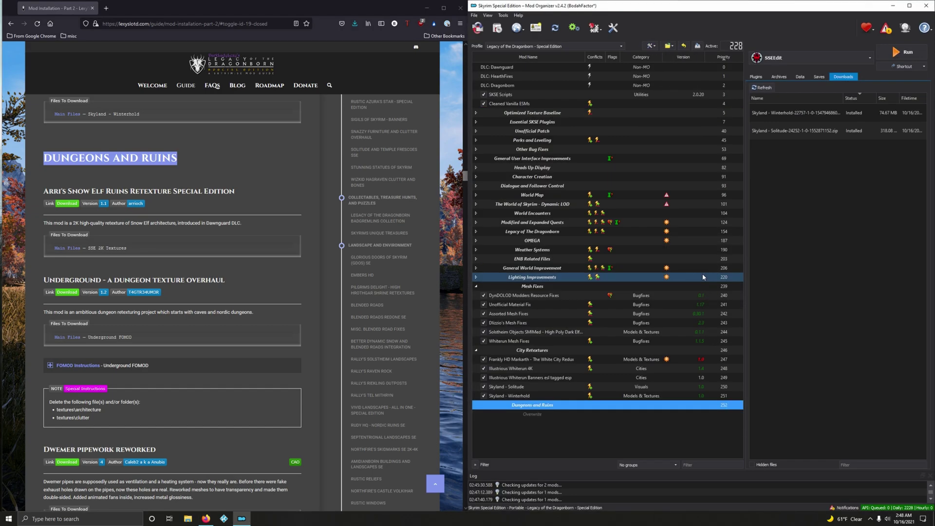
Collapse the Mesh Fixes and City Retextures separators in the mod list and clear the heading selection in the guide.
left_click(475, 286)
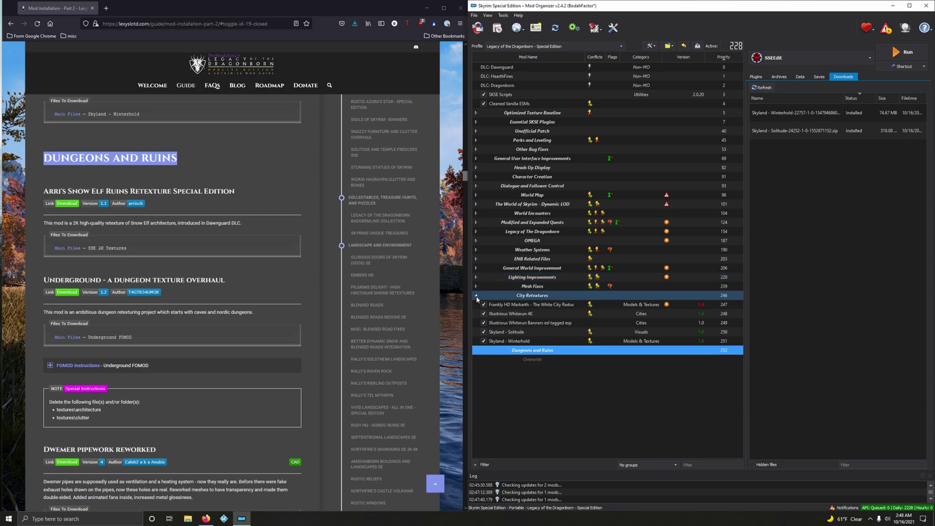
left_click(475, 295)
scroll(255, 225, "down", 1)
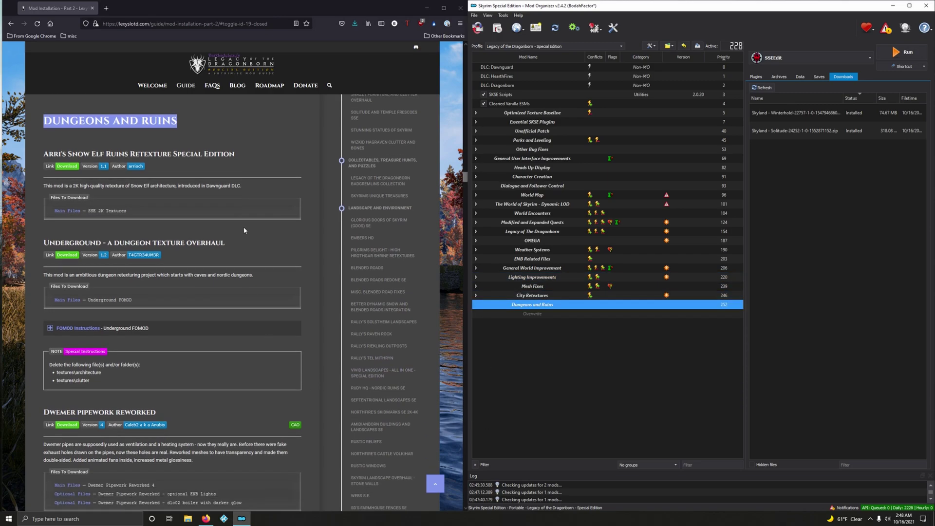
left_click(255, 225)
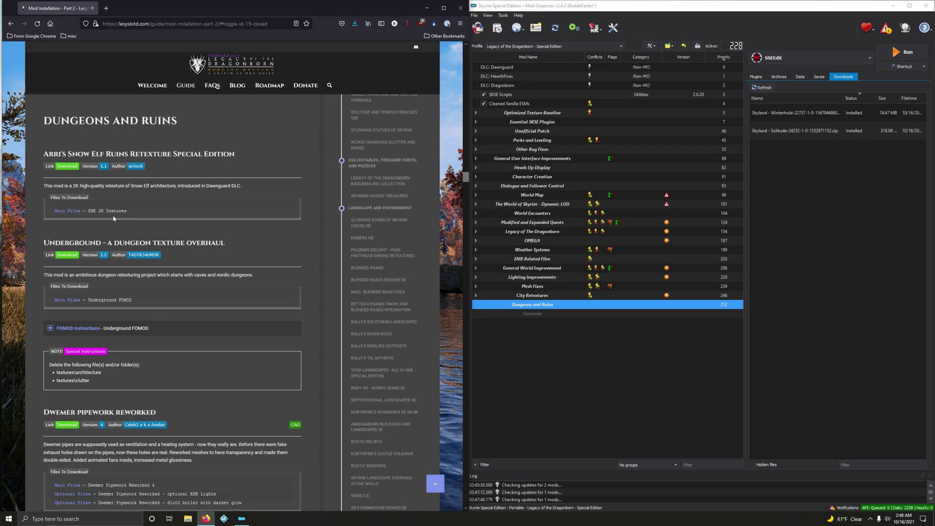
Download the main file SSE 2K Textures of Arri's Snow Elf Ruins Retexture to Mod Organizer and return to the guide.
left_click(69, 167)
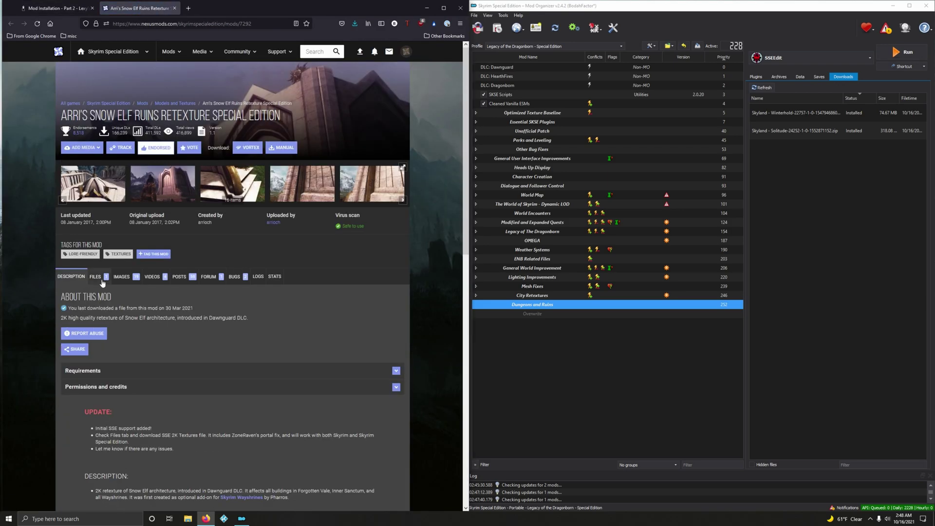
left_click(102, 278)
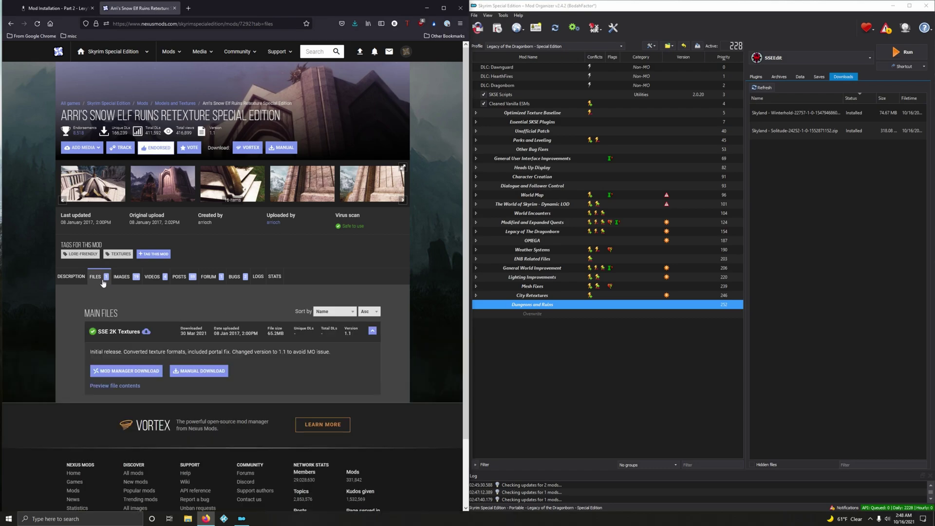
left_click(139, 371)
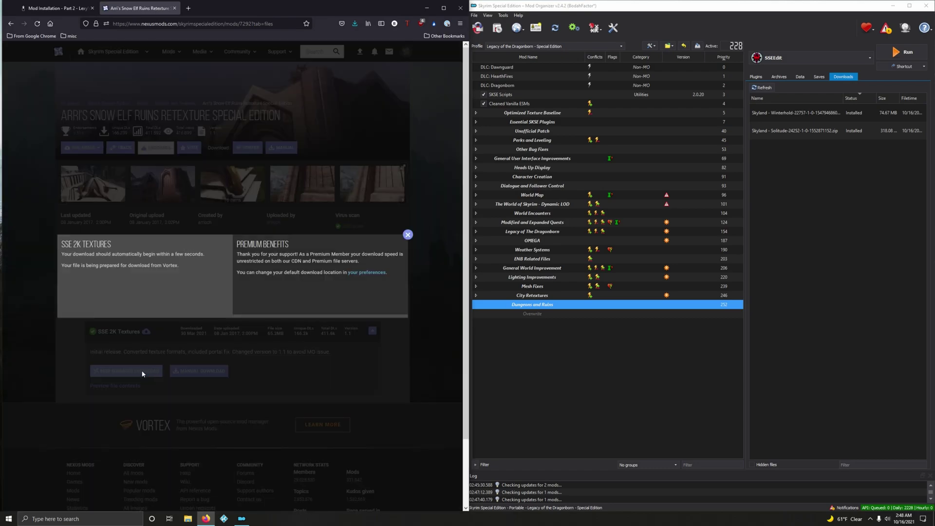
left_click(176, 9)
Install the SSE 2K Textures archive under the mod name Arri's Snow Elf Ruins Retexture Special Edition and enable the mod.
double_click(779, 151)
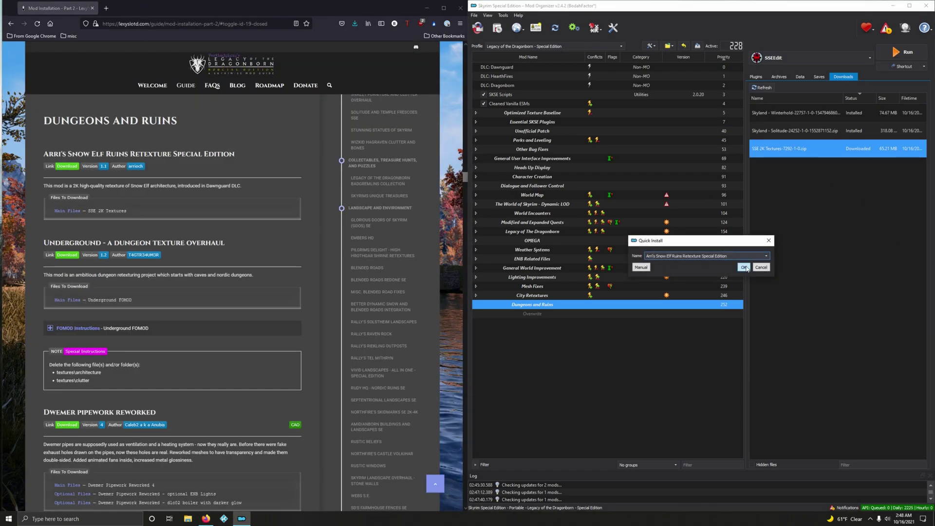
left_click(744, 268)
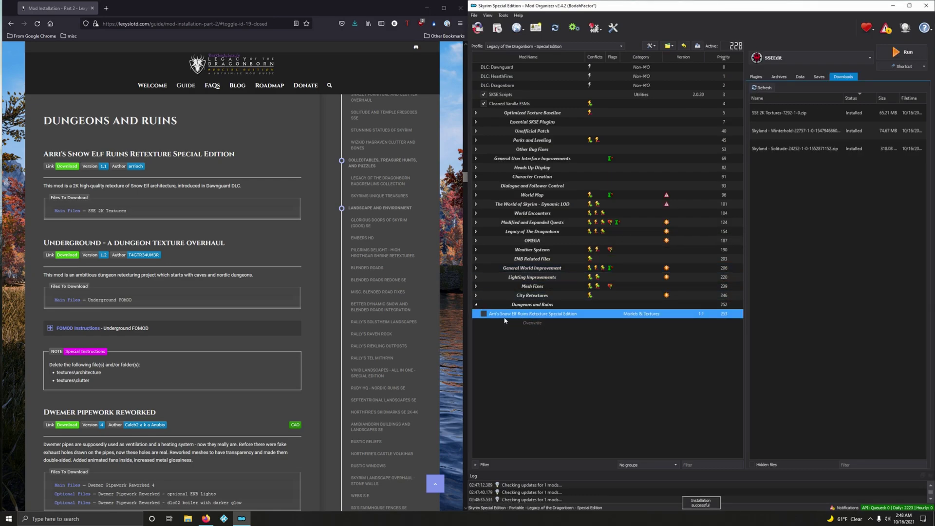
left_click(484, 314)
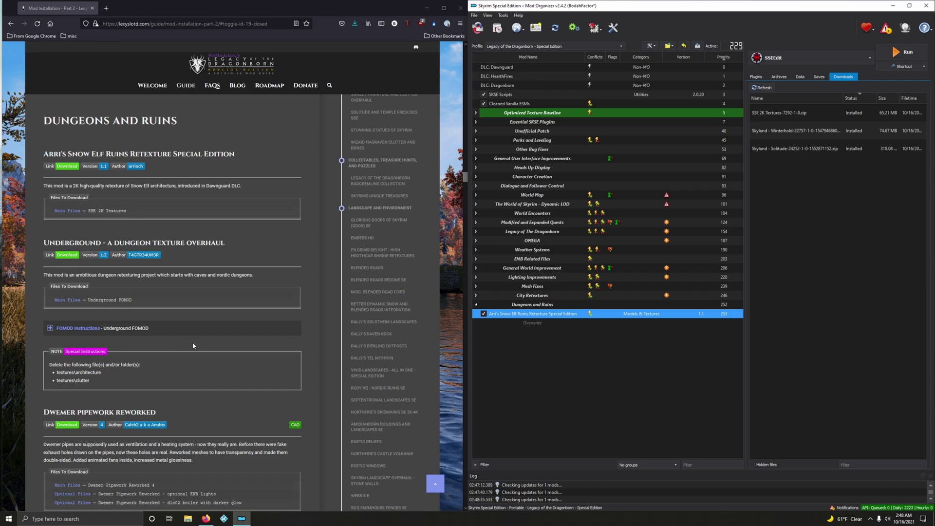
Download the main file Underground FOMOD from the guide's link to Mod Organizer and return to the guide.
scroll(190, 346, "down", 3)
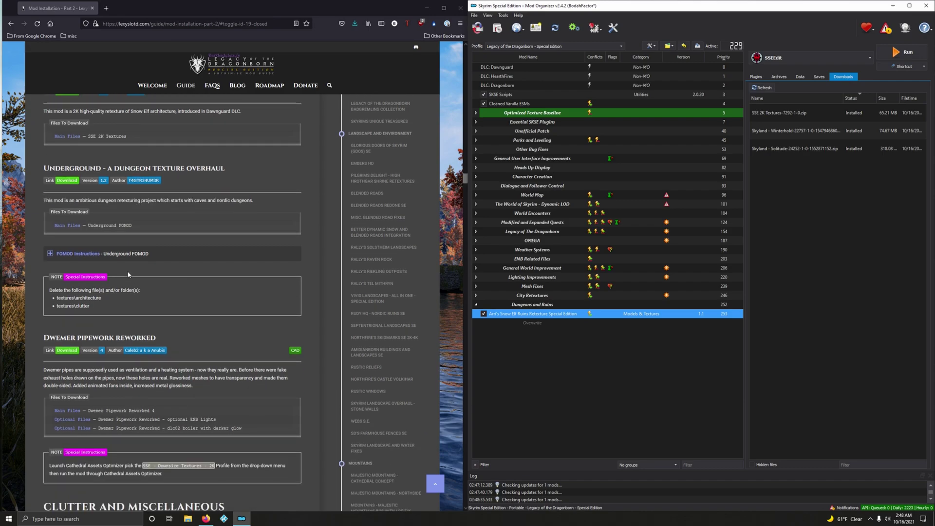
left_click(70, 180)
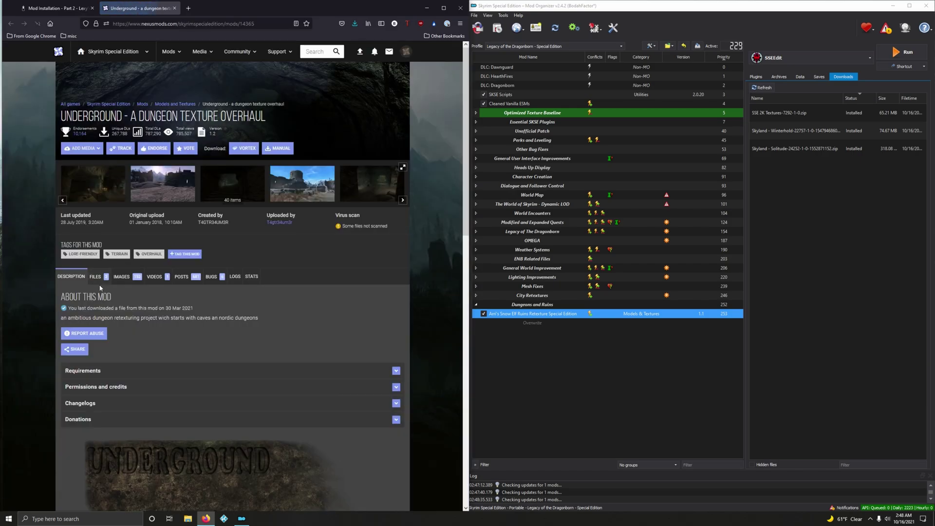
left_click(97, 277)
left_click(140, 374)
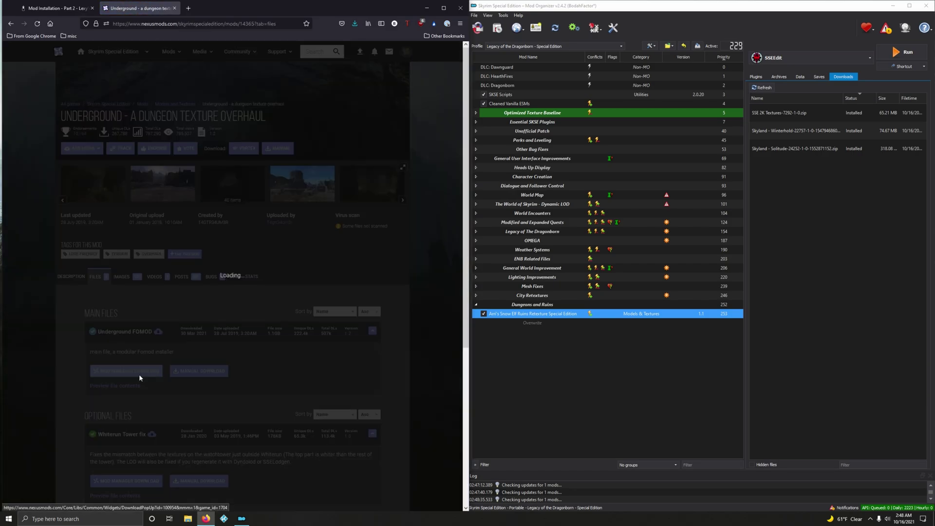
left_click(174, 8)
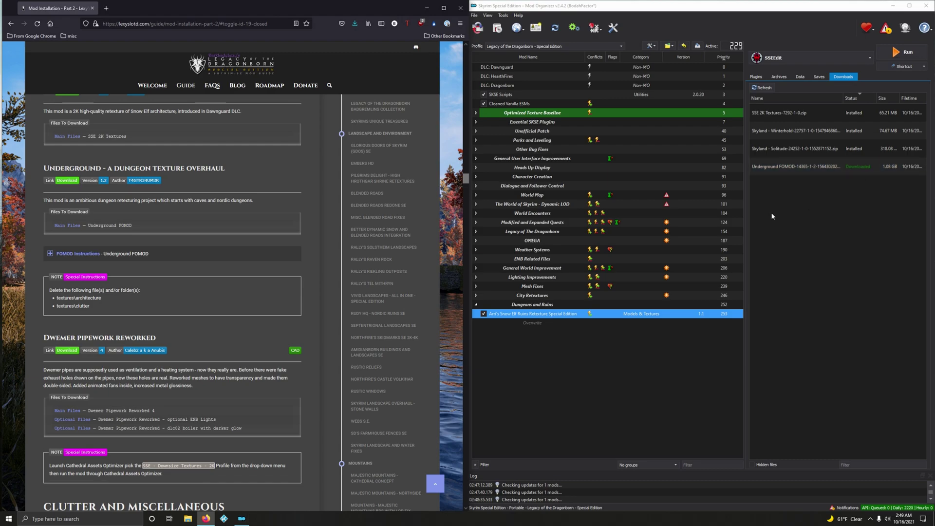
Expand the guide's Underground FOMOD instructions, start installing the downloaded archive and proceed with Custom installation.
left_click(169, 251)
scroll(165, 246, "down", 3)
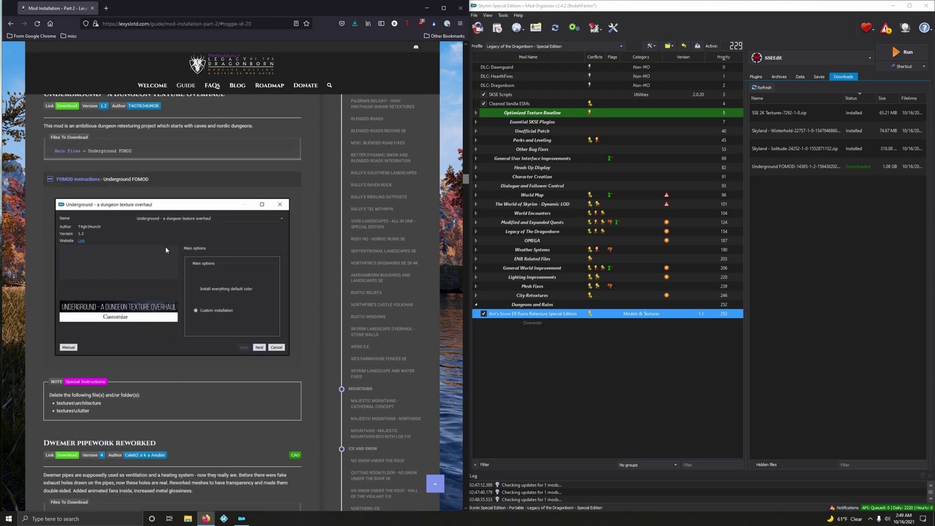
left_click(792, 167)
double_click(792, 167)
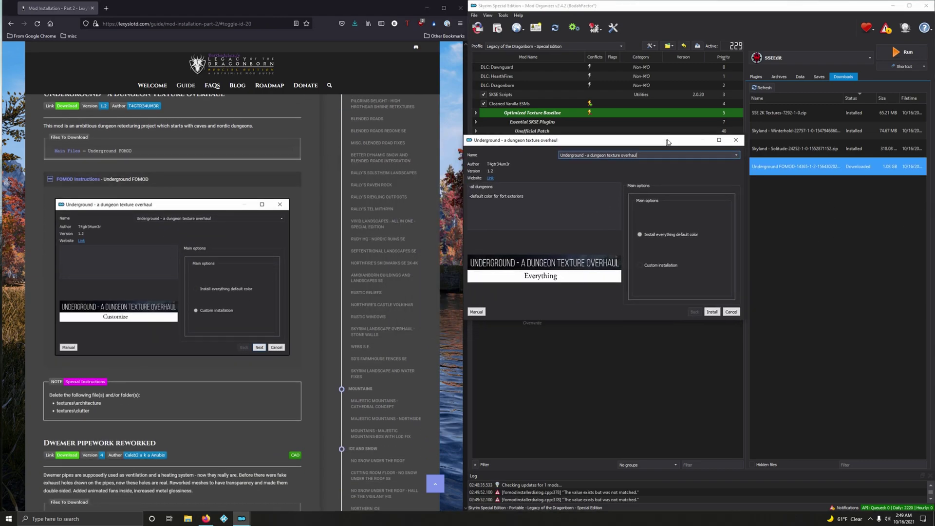
left_click_drag(663, 145, 702, 129)
left_click(693, 253)
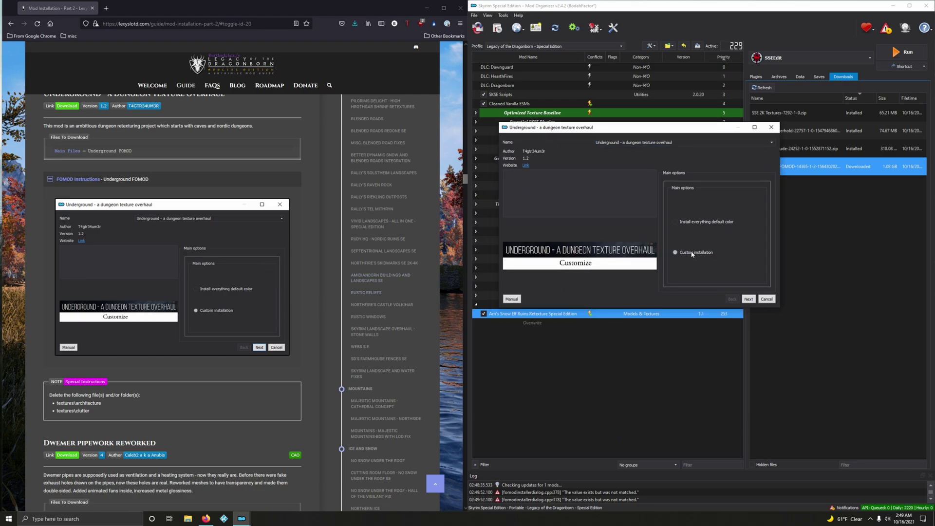
left_click(748, 298)
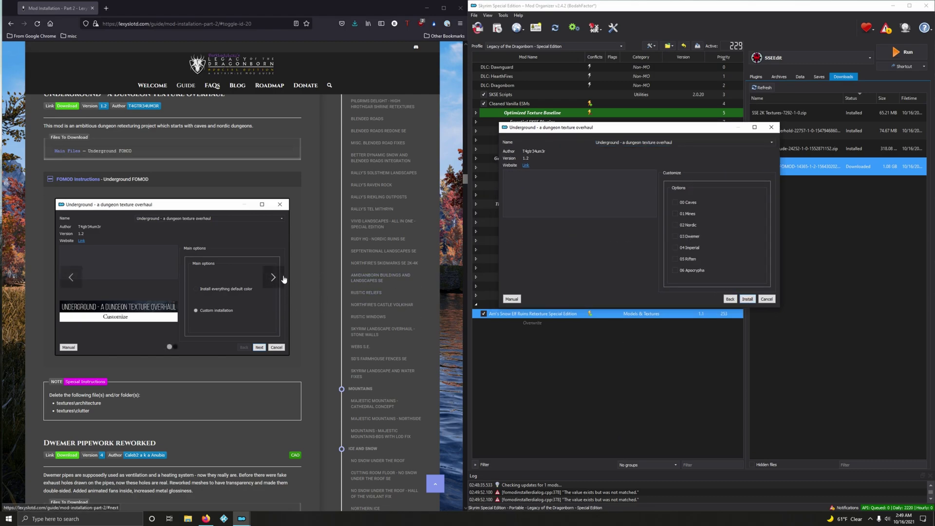
Select the options 00 Caves, 01 Mines, 02 Nordic, 03 Dwemer, 04 Imperial and 06 Apocrypha, install the mod and collapse the guide's FOMOD instructions.
left_click(283, 278)
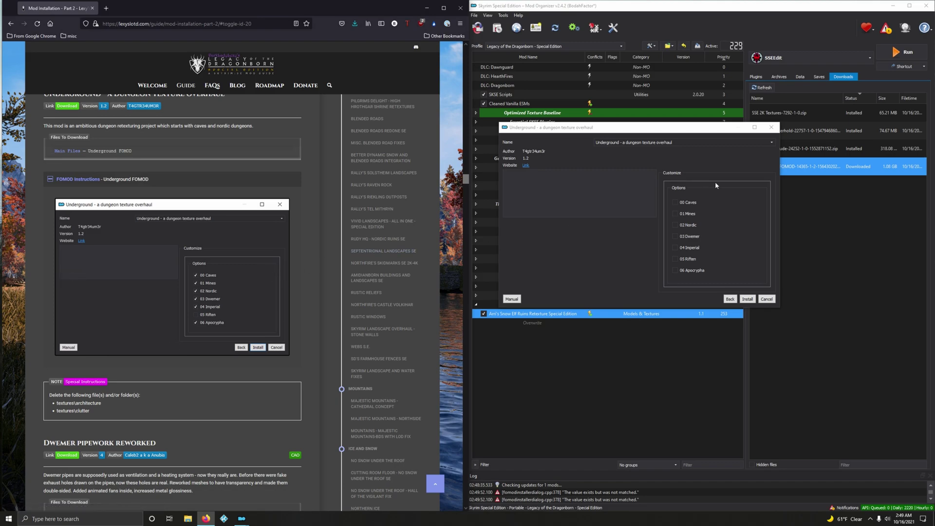
left_click(675, 202)
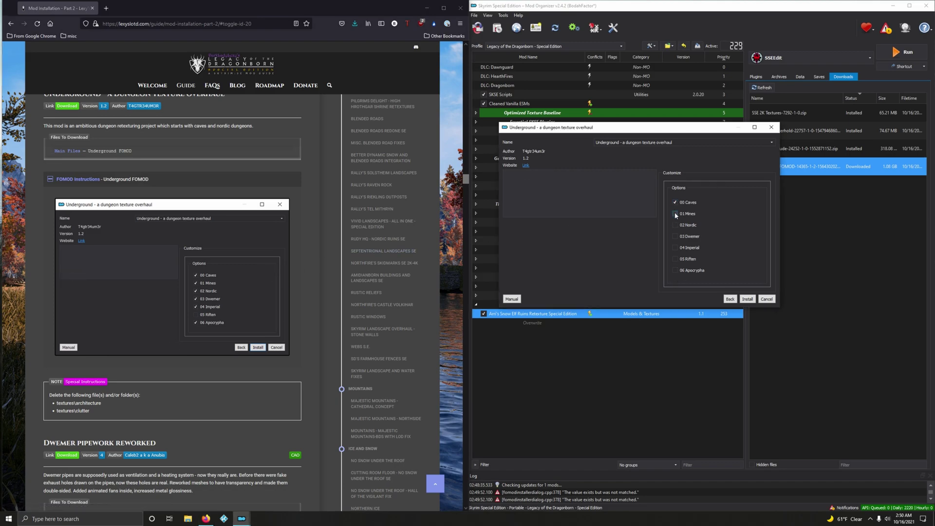
left_click(675, 225)
left_click(675, 236)
left_click(675, 247)
left_click(747, 299)
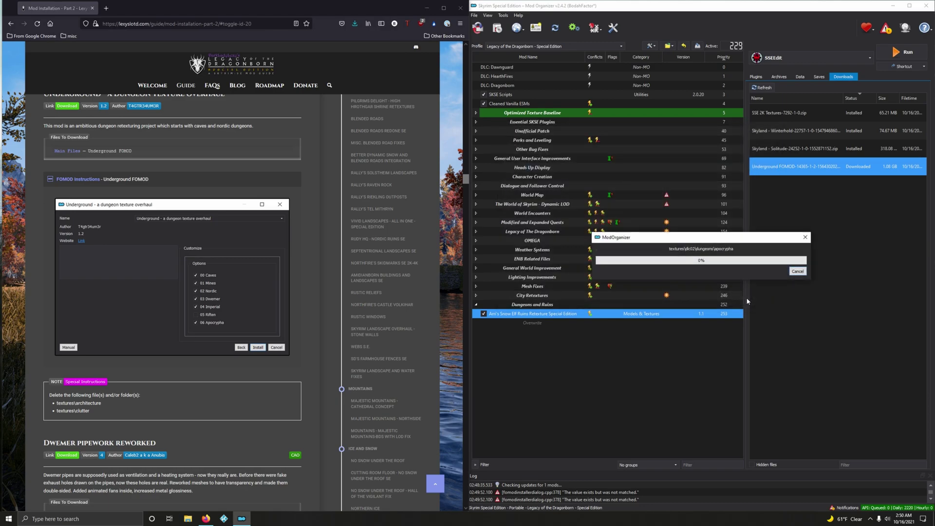
left_click(282, 179)
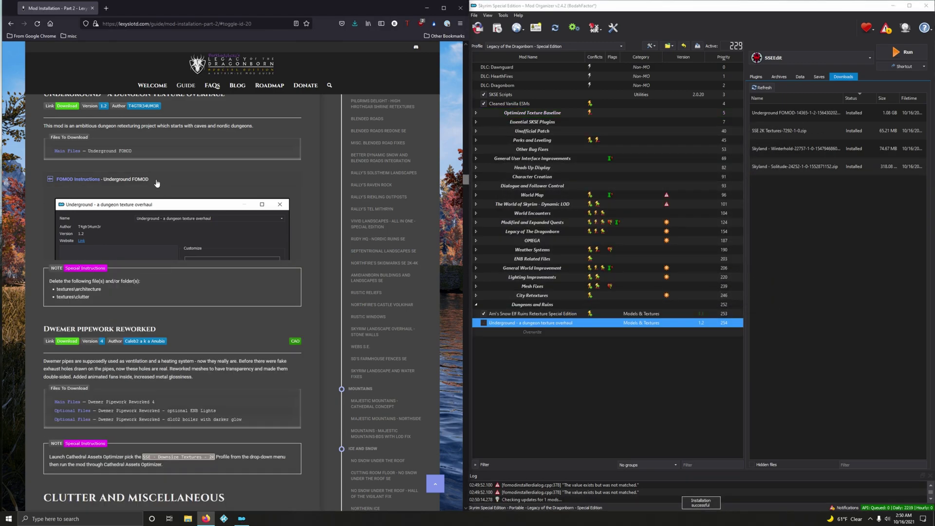
Delete the architecture and clutter folders from the textures folder of Underground - a dungeon texture overhaul, and enable the mod.
right_click(511, 322)
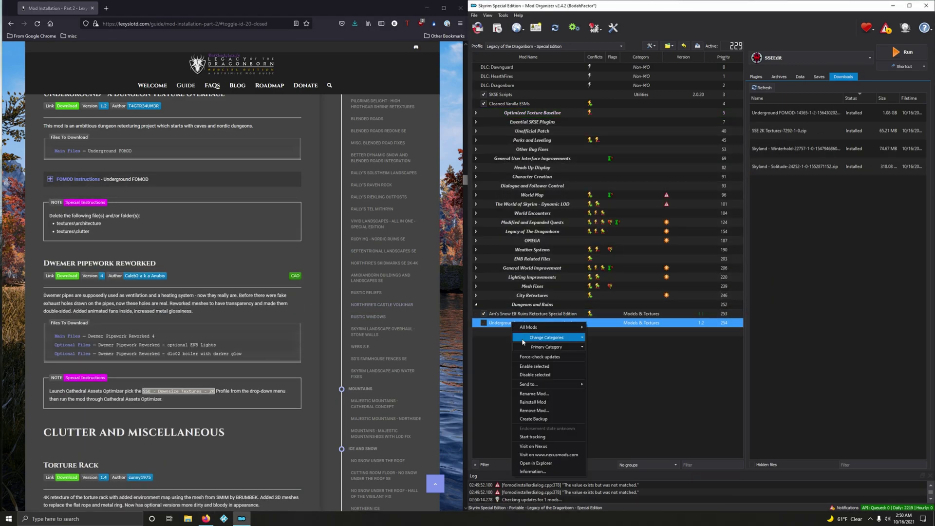
left_click(535, 463)
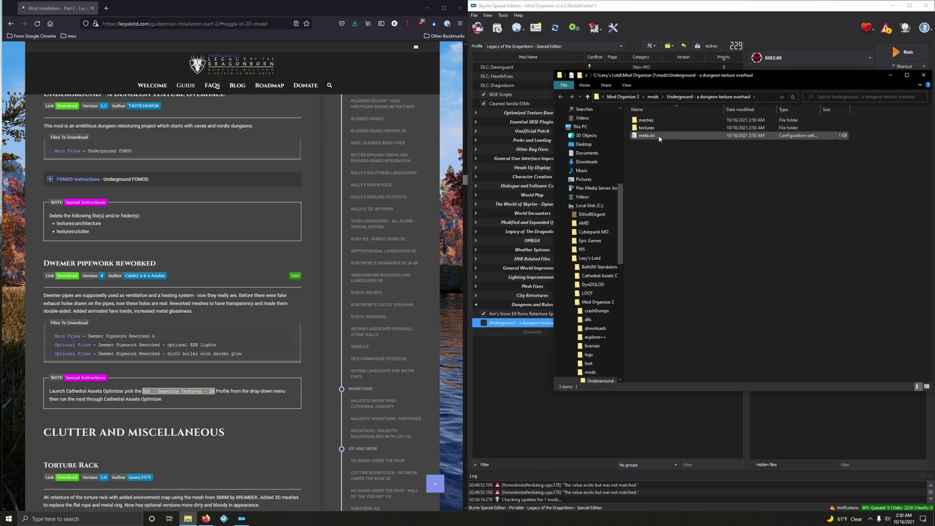
double_click(647, 127)
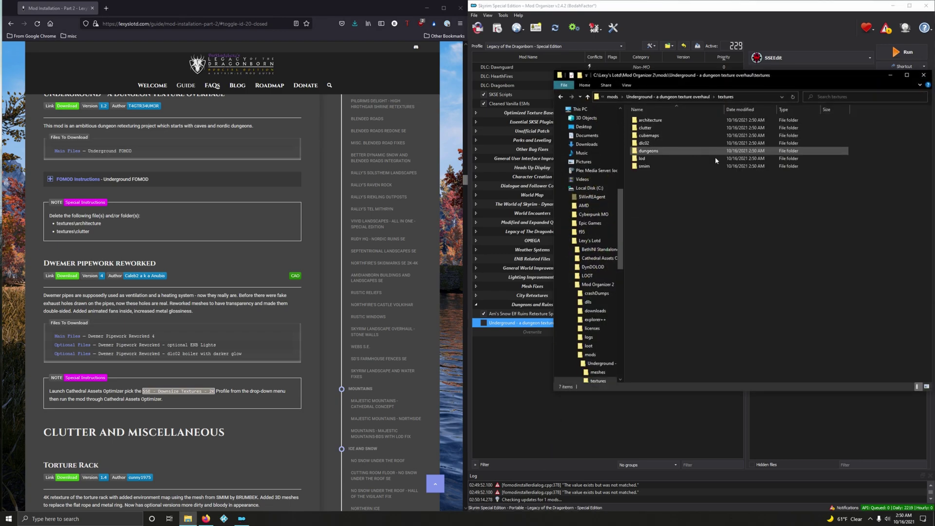
left_click(654, 123)
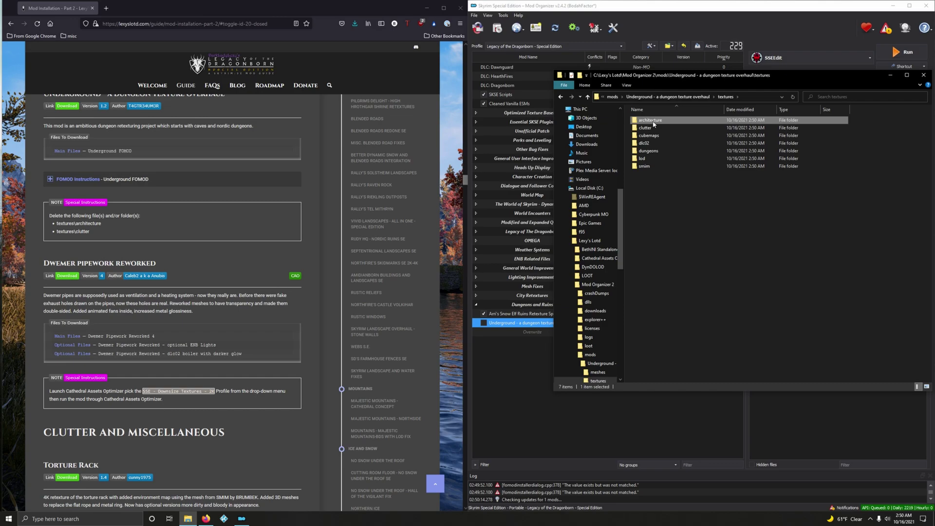
key("Delete")
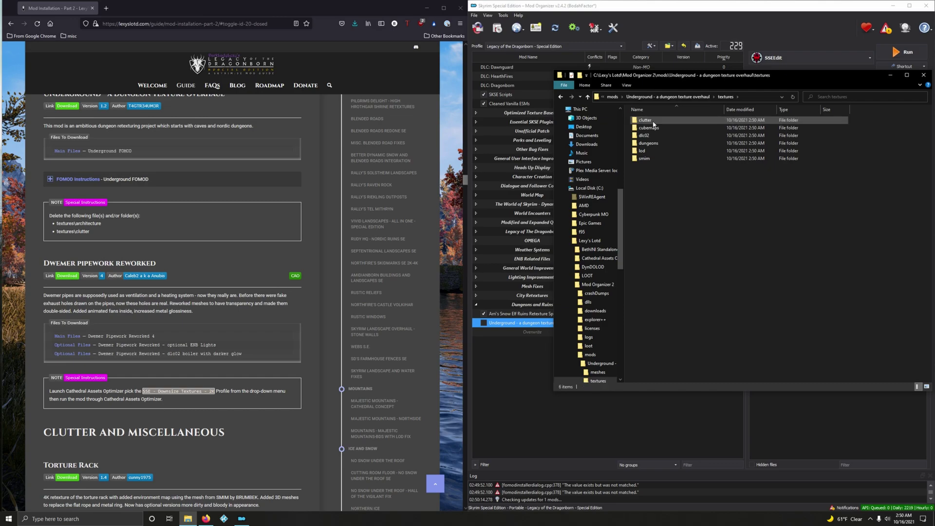
left_click(648, 121)
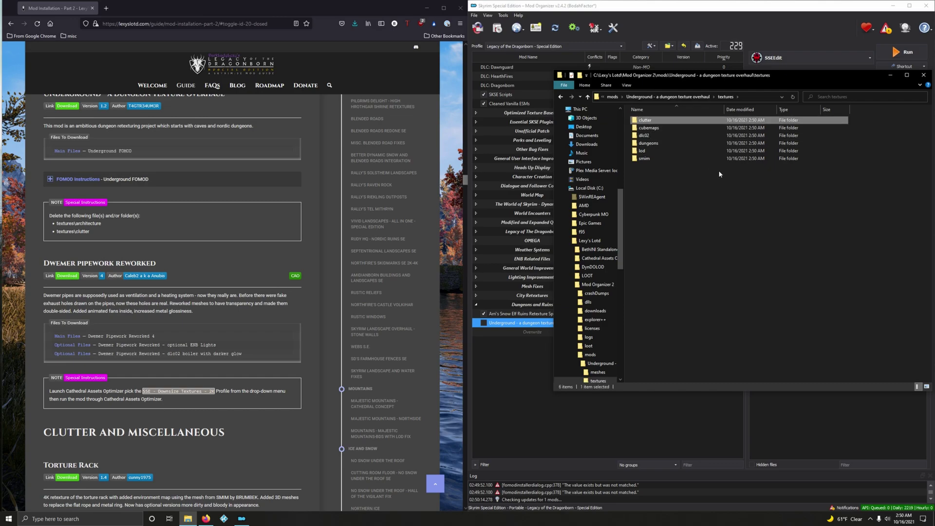
key("Delete")
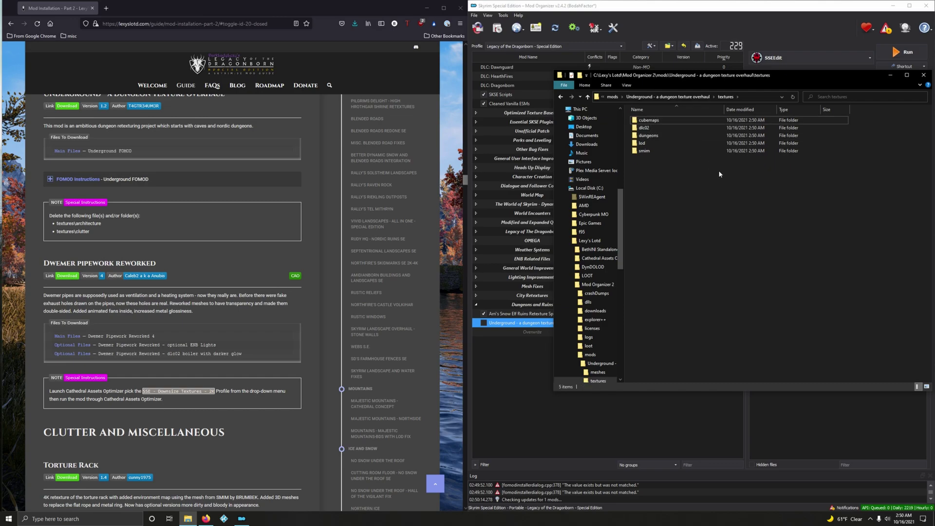
left_click(923, 75)
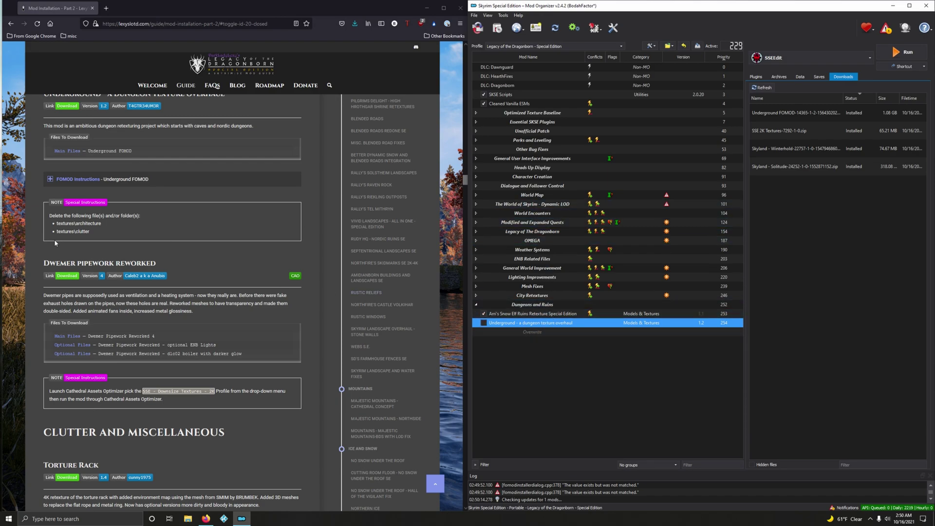
left_click(484, 323)
Download the main file Dwemer Pipework Reworked 4 from the guide's link to Mod Organizer and check the guide's file list.
scroll(258, 358, "down", 3)
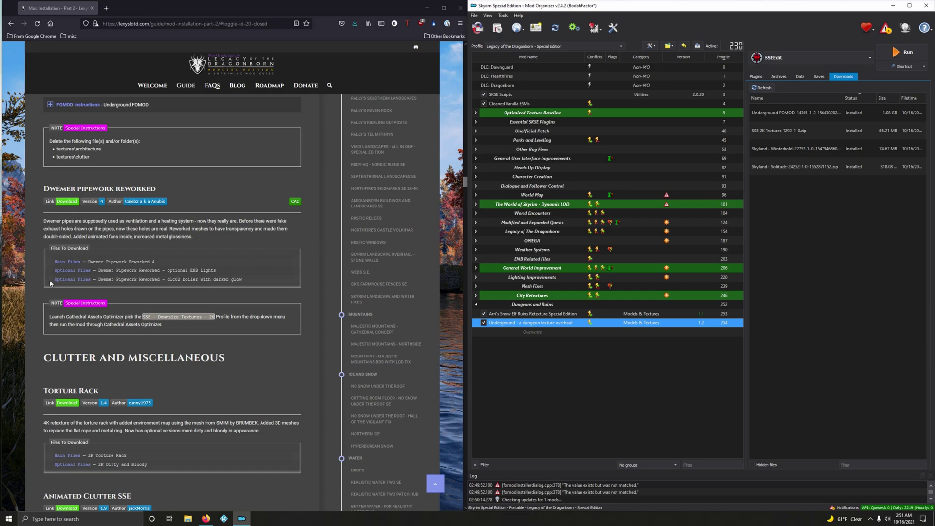
left_click(66, 201)
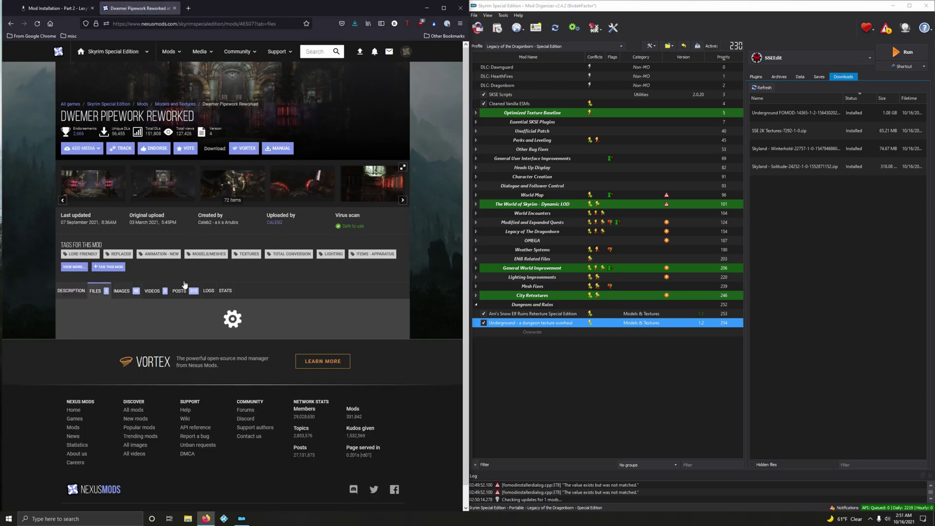
scroll(227, 271, "down", 2)
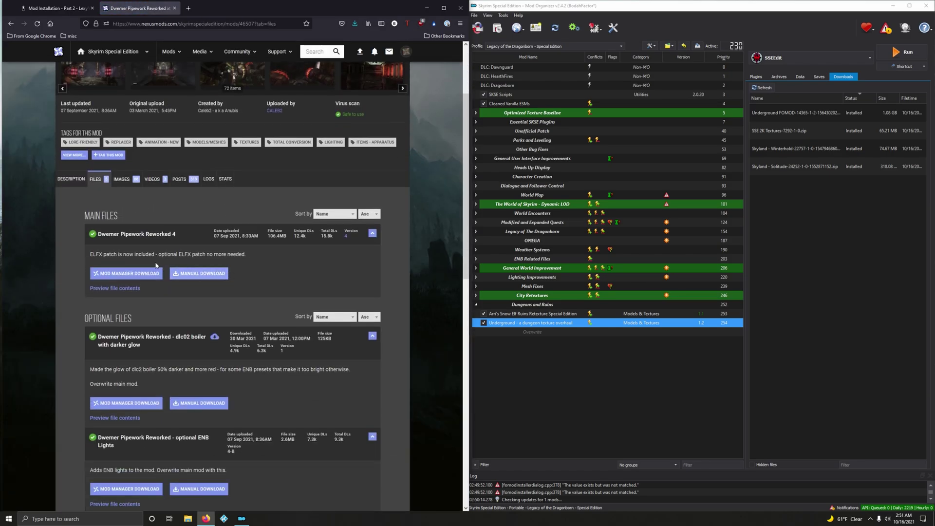
left_click(131, 273)
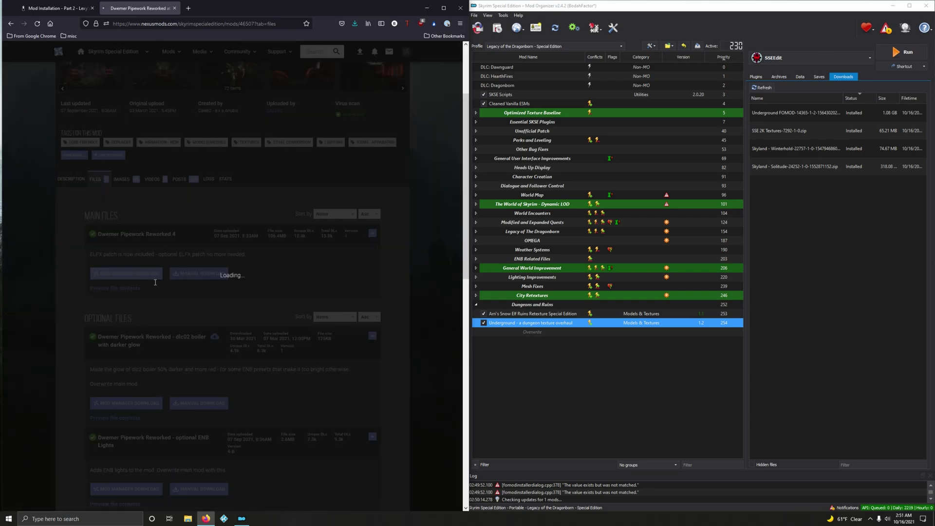
left_click(408, 234)
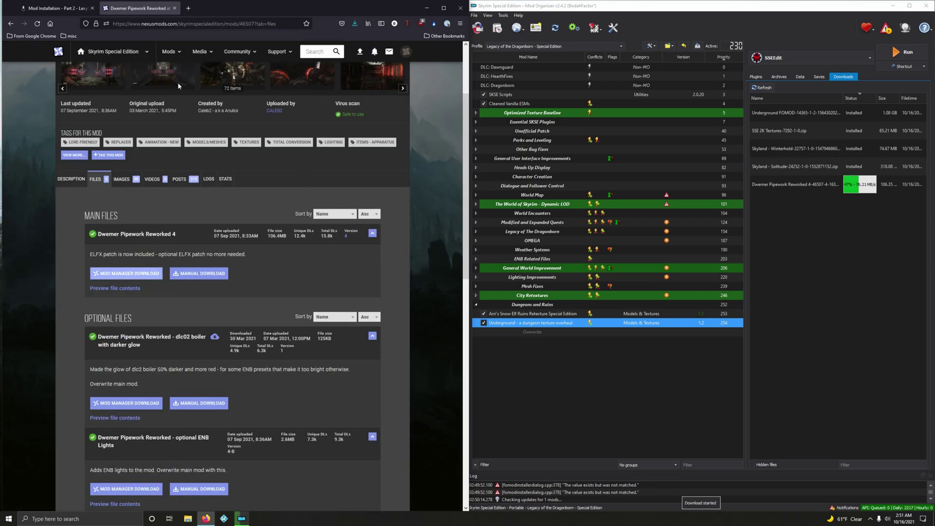
left_click(56, 8)
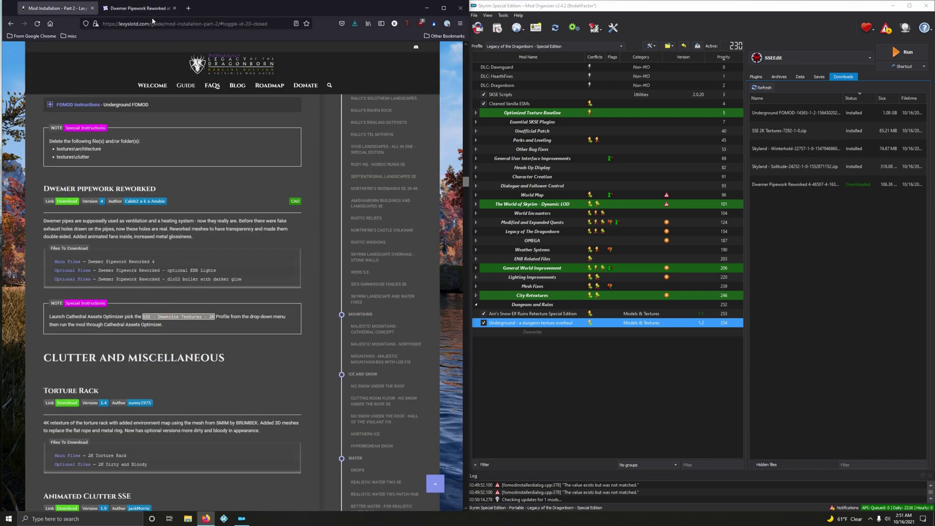
Download the optional ENB Lights and dlc02 boiler with darker glow files of Dwemer Pipework Reworked, and close the mod page.
left_click(141, 8)
scroll(180, 350, "down", 2)
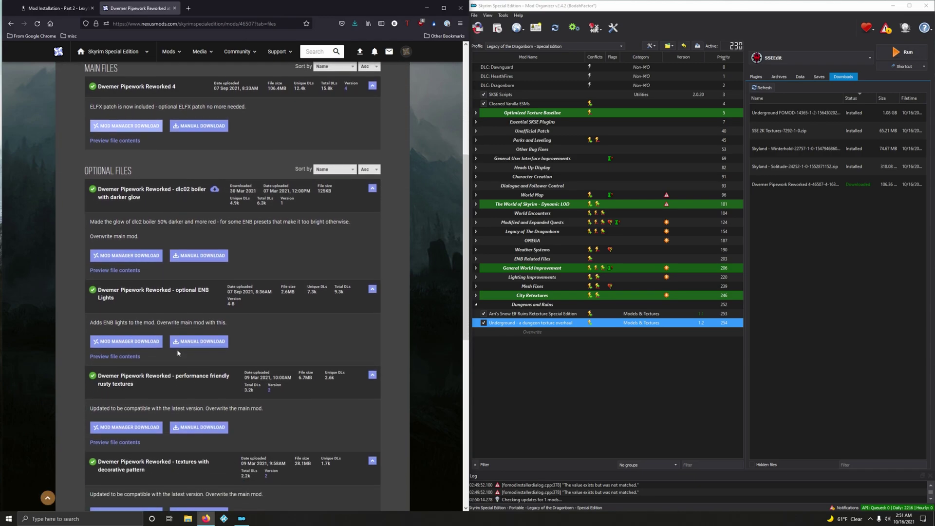
left_click(159, 344)
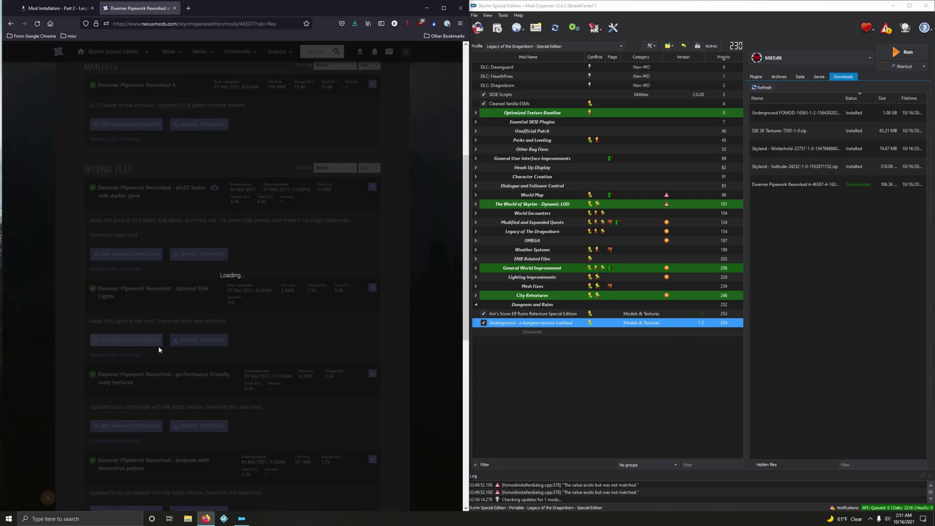
left_click(407, 235)
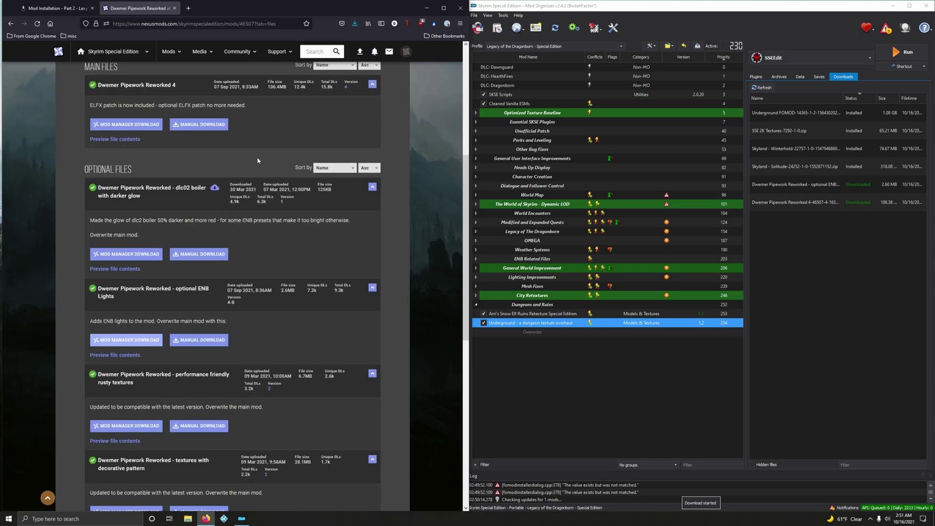
left_click(56, 8)
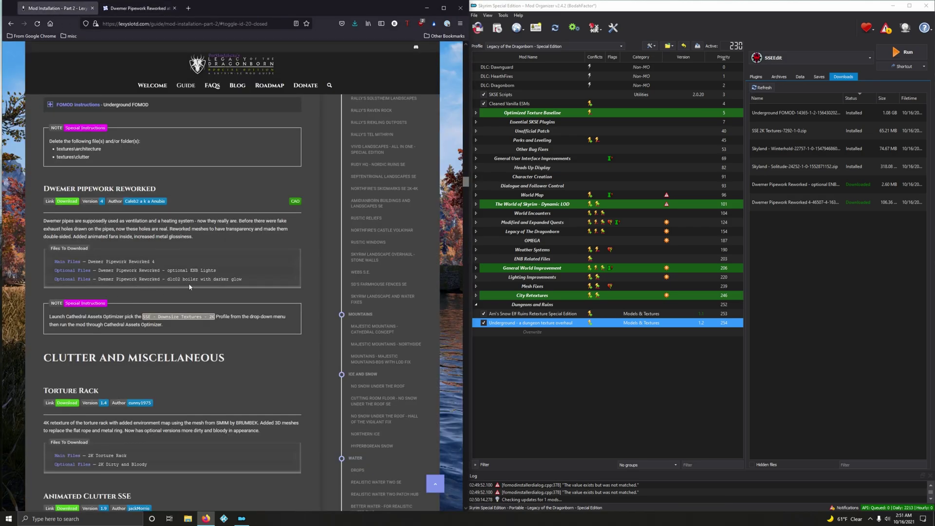
left_click(132, 10)
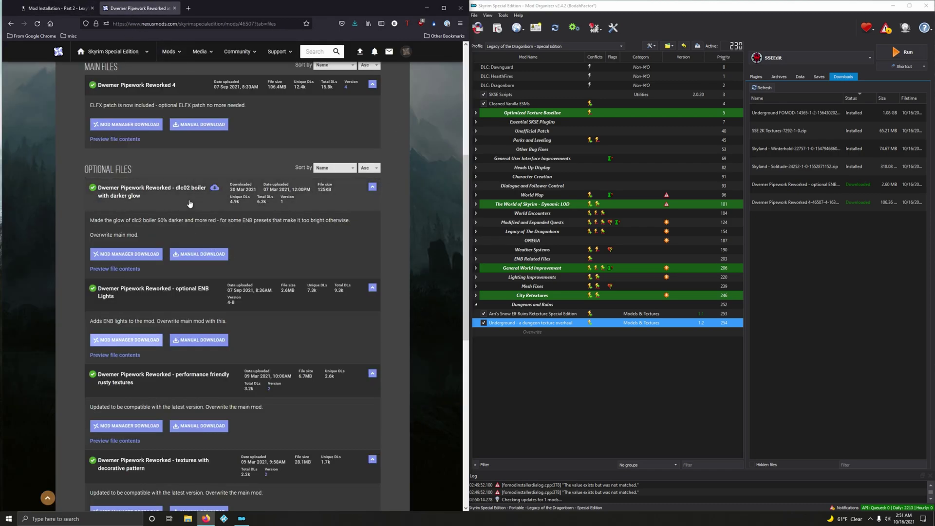
left_click(132, 256)
left_click(174, 8)
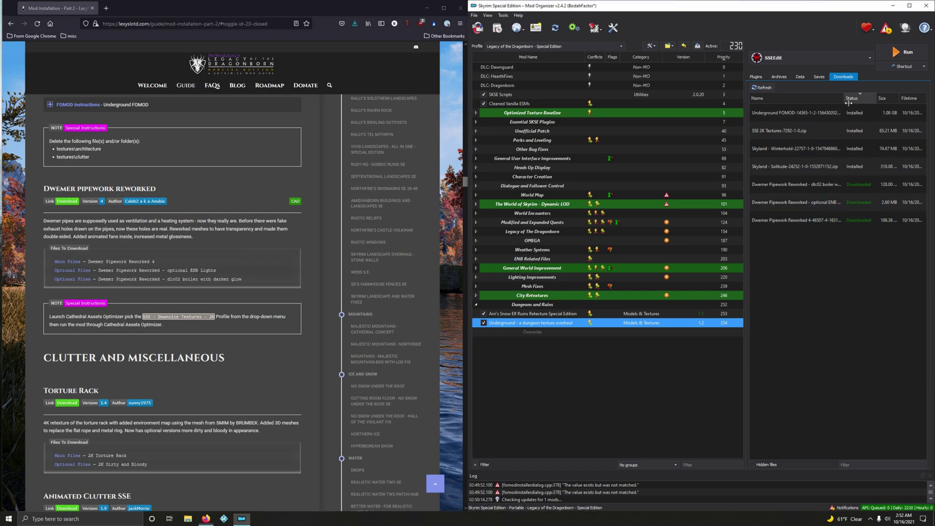
Widen the download name column and install the main archive under the mod name Dwemer Pipework Reworked.
left_click_drag(844, 98, 853, 98)
double_click(800, 223)
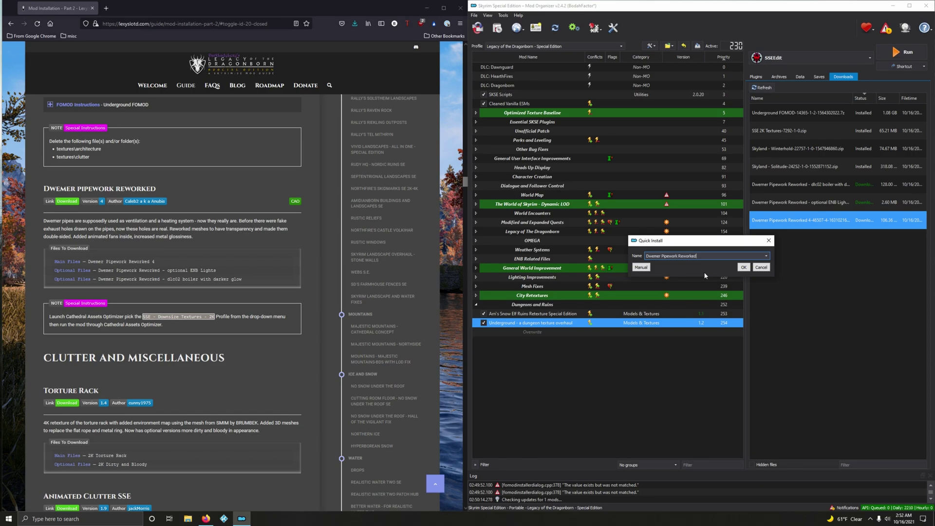
left_click(739, 268)
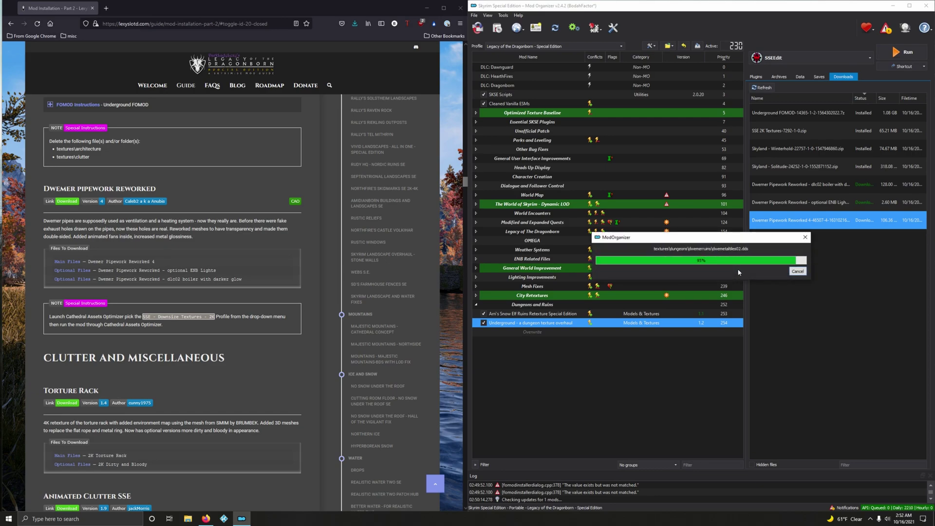
Install the optional ENB Lights and dlc02 boiler archives, merging both into the existing Dwemer Pipework Reworked mod.
double_click(801, 220)
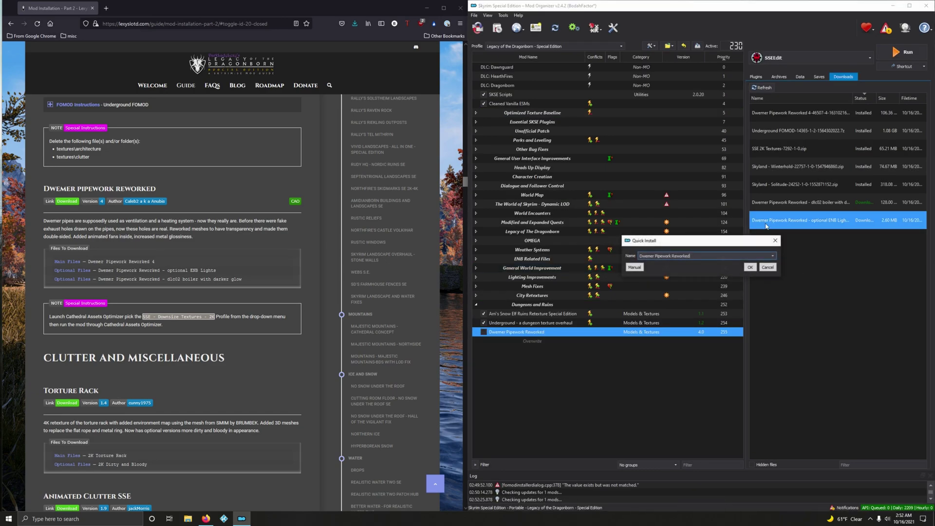
left_click(750, 267)
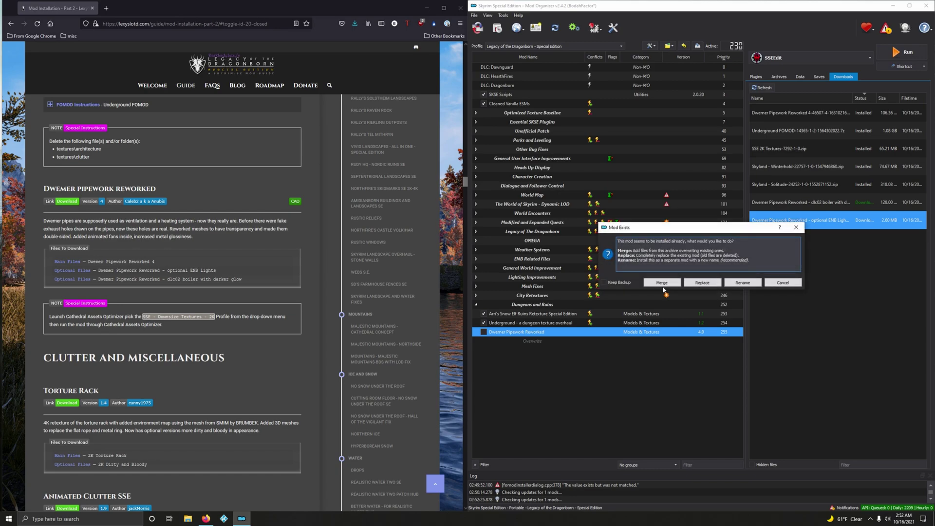
left_click(662, 282)
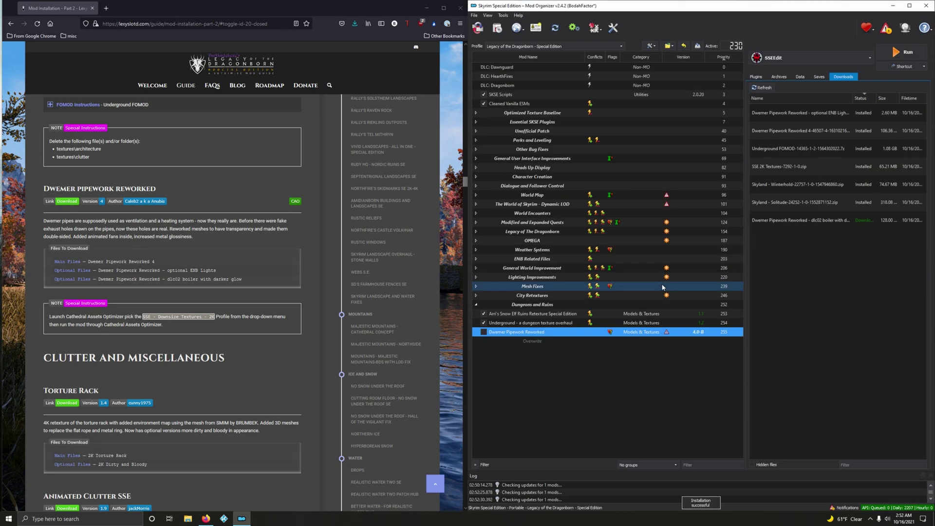
double_click(781, 224)
left_click(760, 269)
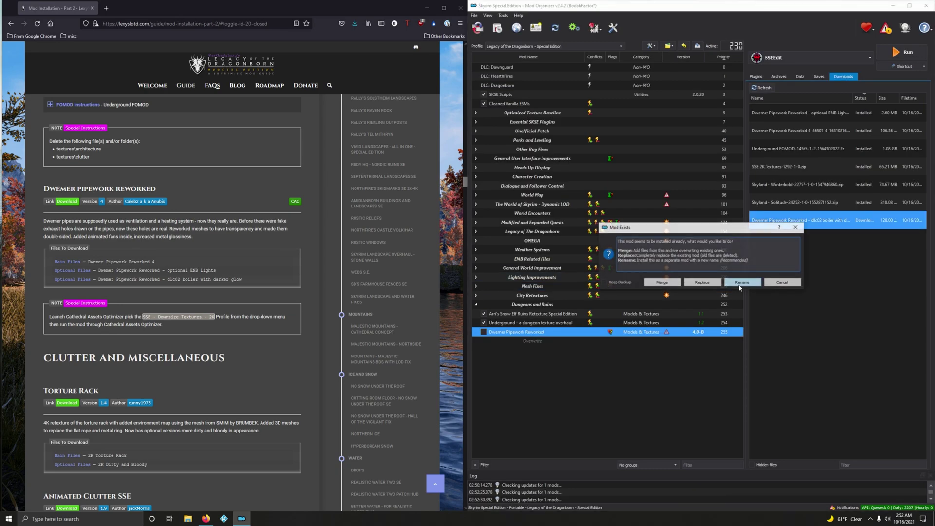
left_click(667, 283)
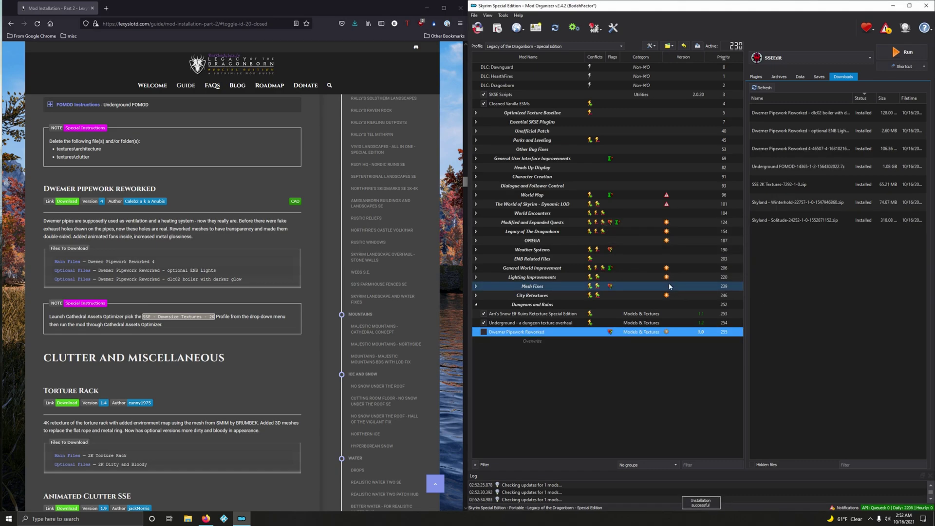
Delete all installed downloads from the list and disk, and enable the Dwemer Pipework Reworked mod.
right_click(791, 199)
left_click(823, 264)
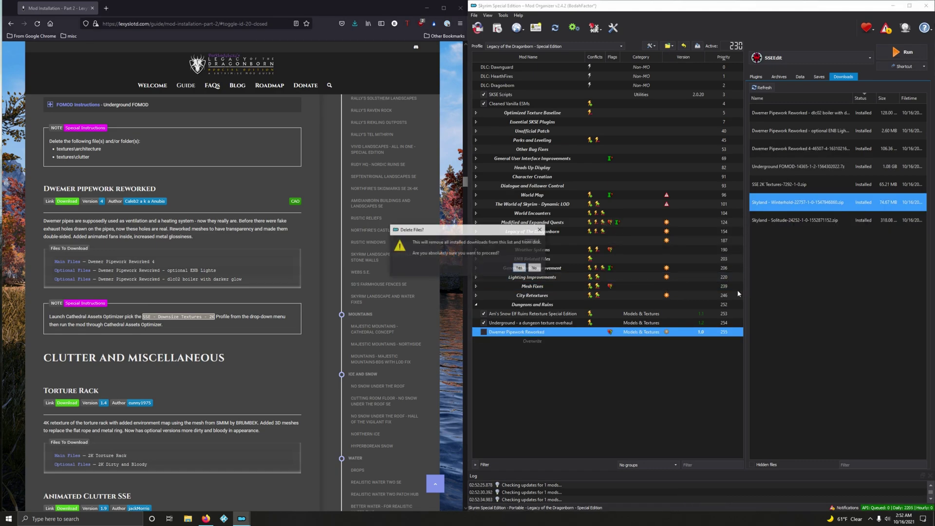
left_click(520, 268)
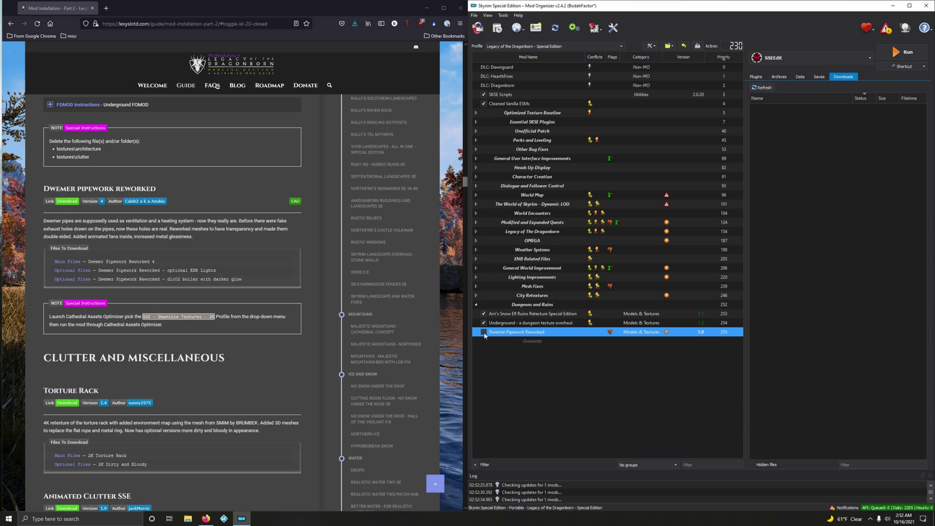
left_click(483, 332)
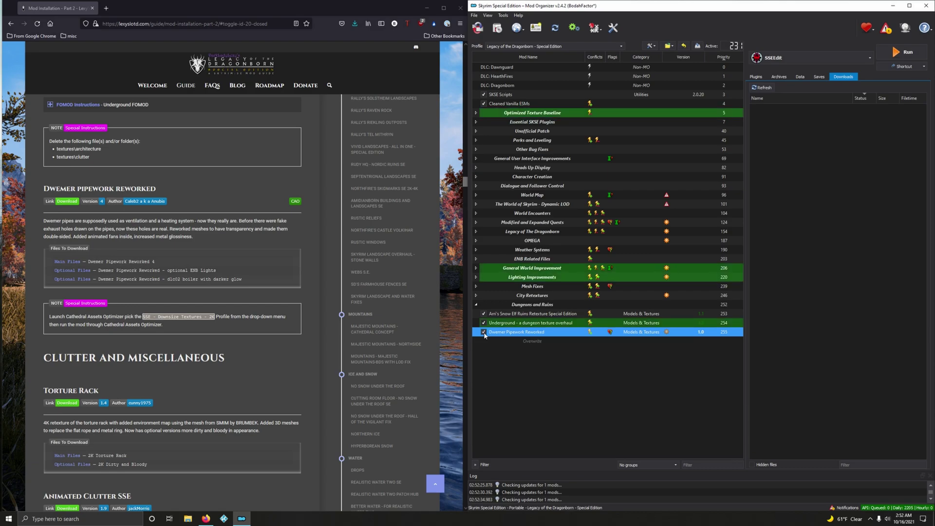
Close Mod Organizer and launch Cathedral Assets Optimizer from its folder inside Lexy's Lotd.
left_click(926, 6)
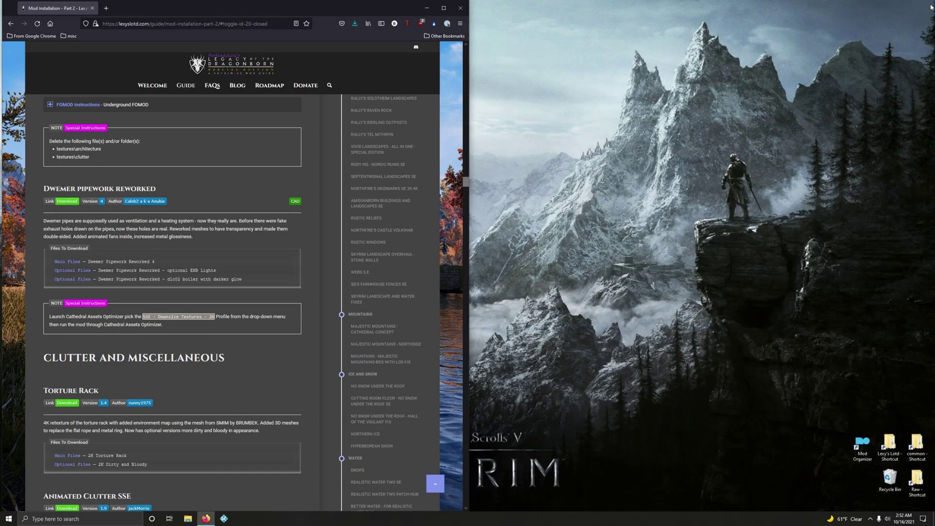
double_click(898, 442)
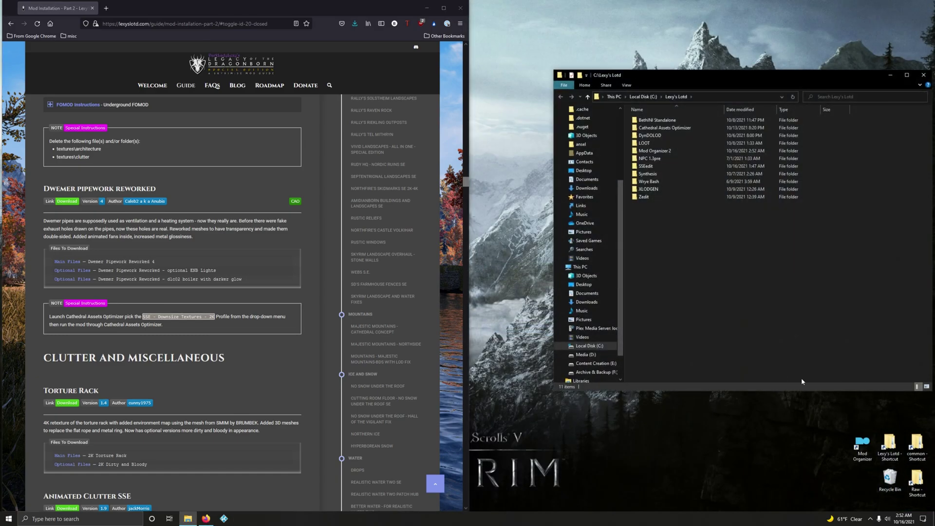
double_click(672, 129)
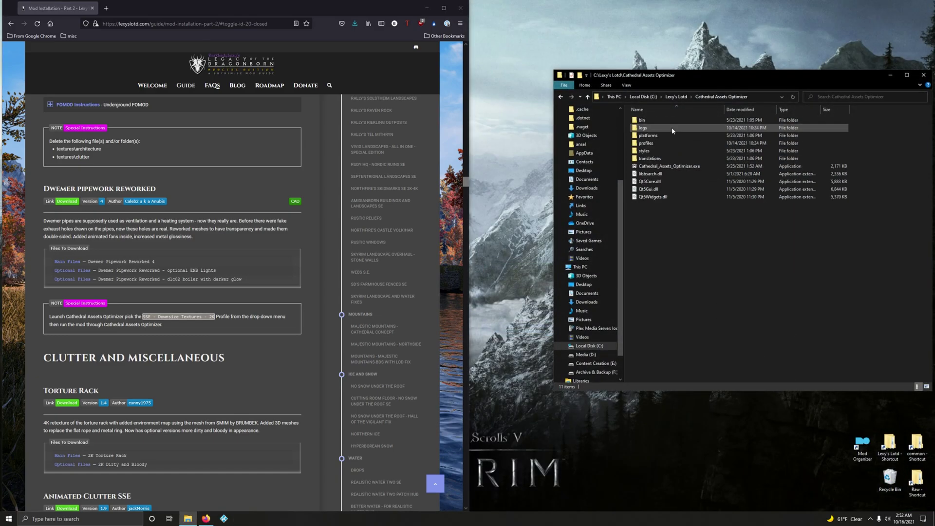
double_click(676, 167)
left_click_drag(541, 131, 727, 110)
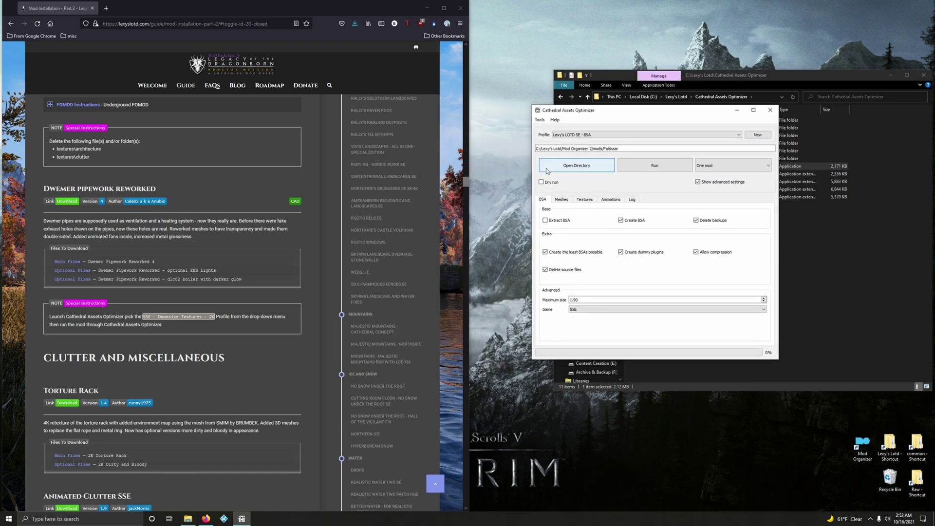
Select the SSE - Downsize Textures - 2K profile and set the working directory to the Dwemer Pipework Reworked folder in Mod Organizer 2's mods.
left_click(638, 136)
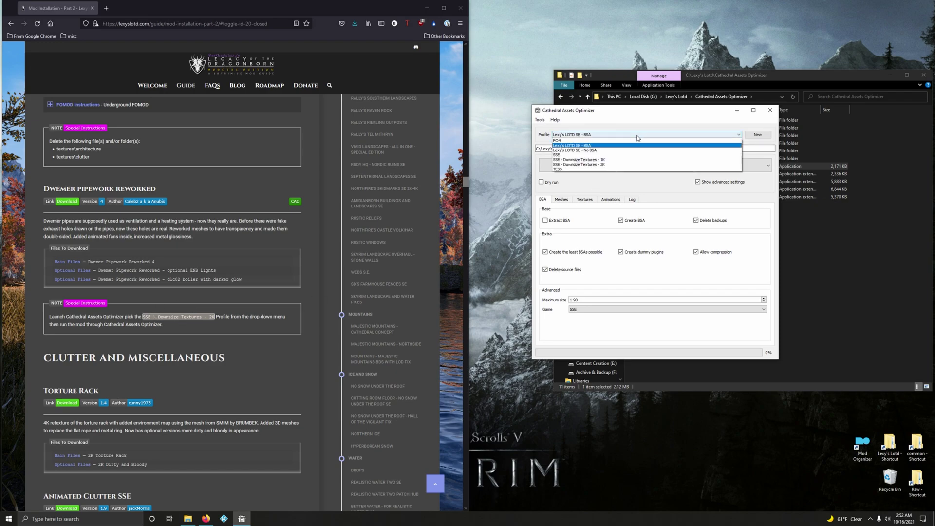
left_click(611, 165)
left_click(587, 170)
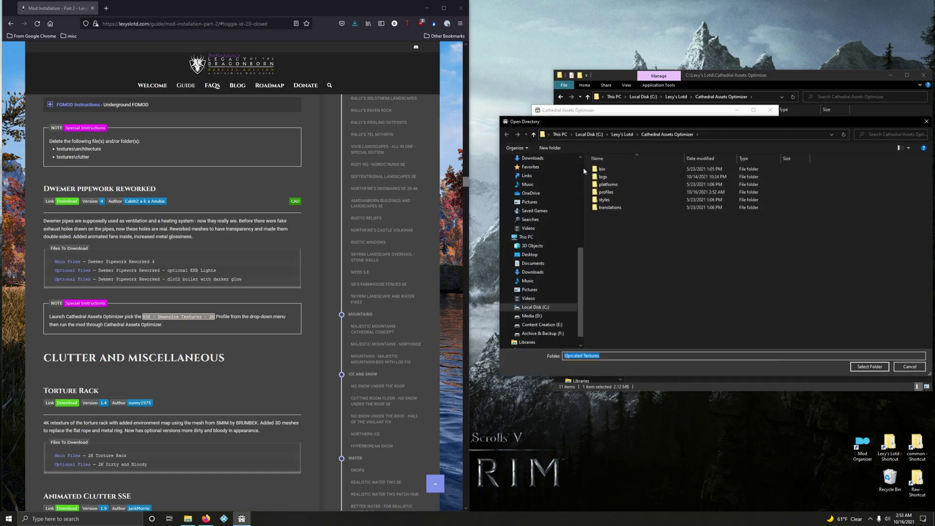
left_click(623, 135)
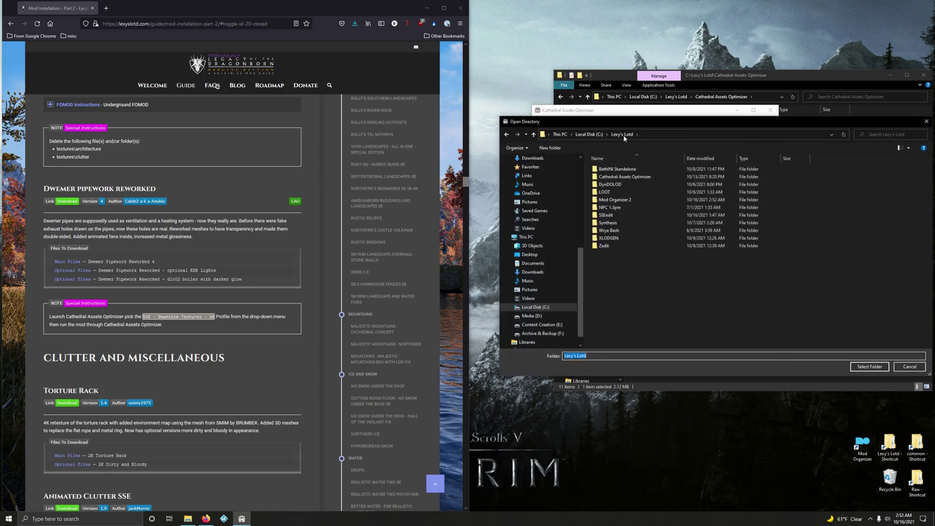
double_click(610, 200)
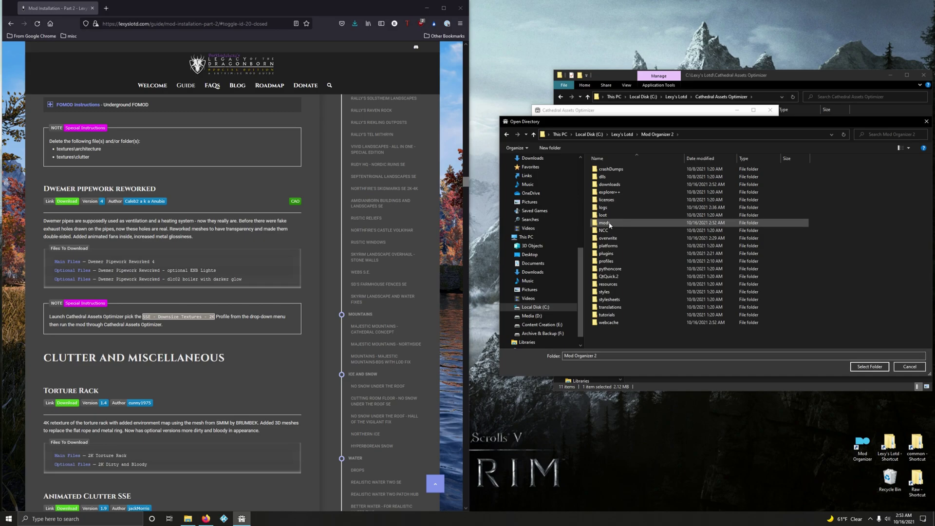
double_click(608, 223)
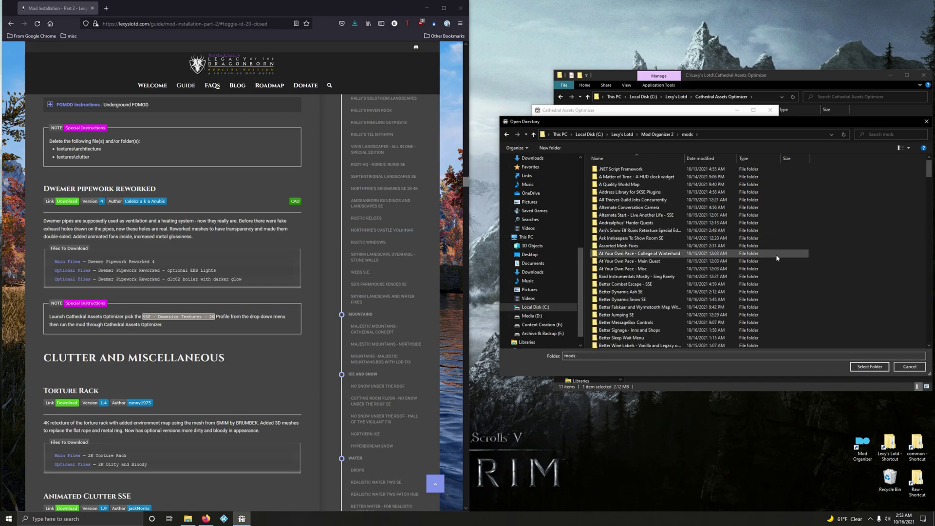
scroll(628, 265, "down", 5)
scroll(630, 271, "down", 4)
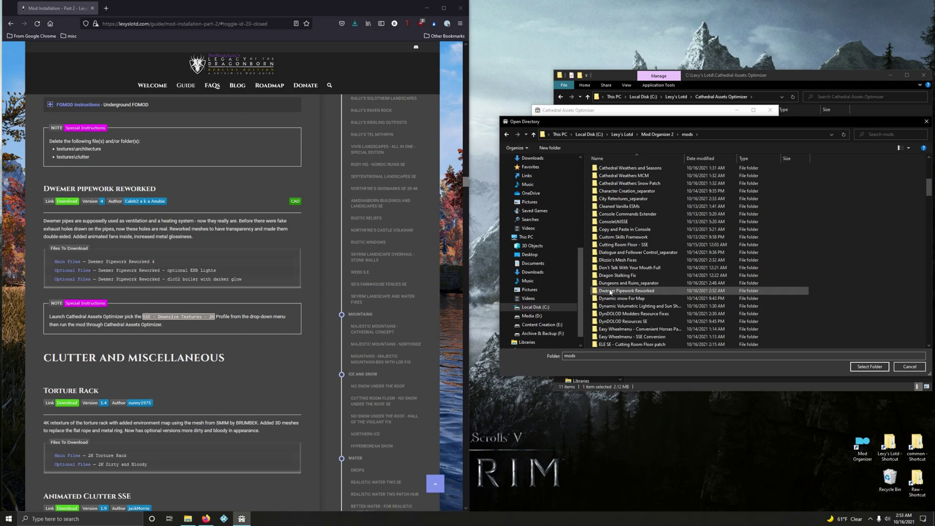
left_click(614, 291)
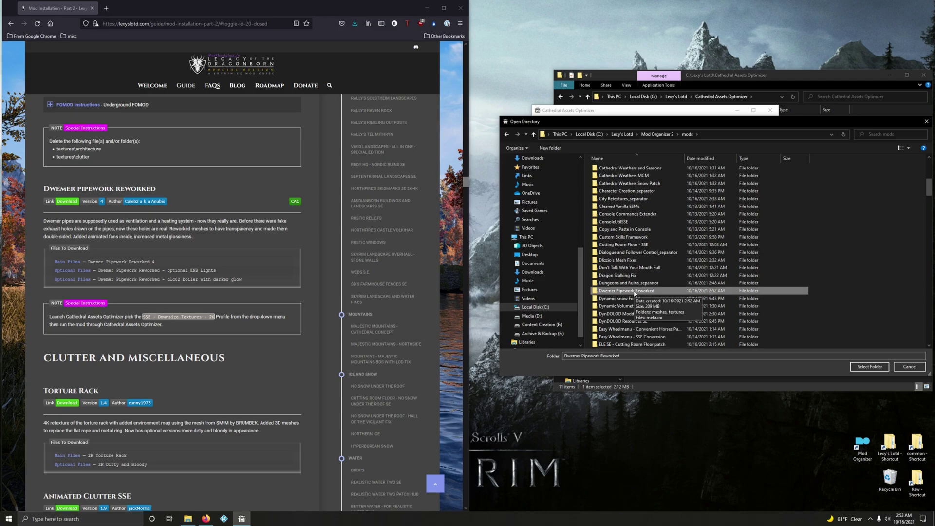
left_click(869, 366)
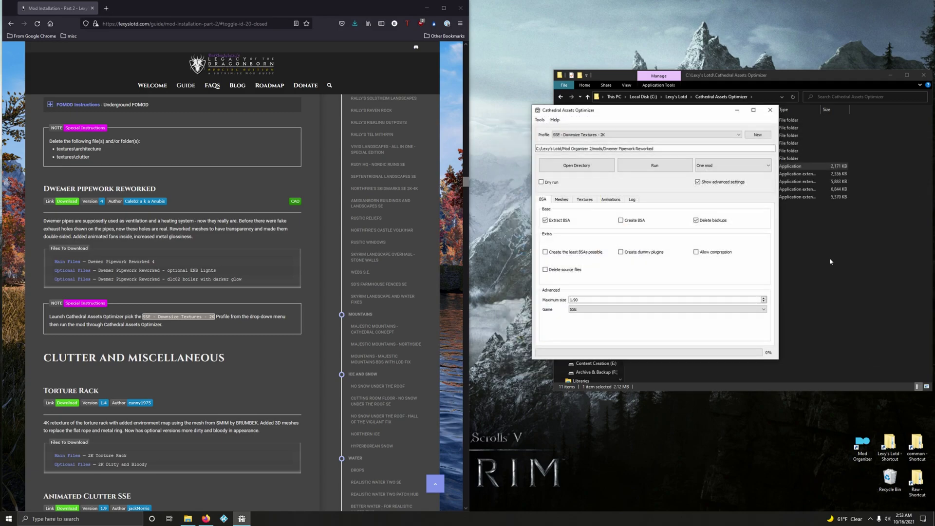
Run the optimization on the mod with the log displayed, and close Cathedral Assets Optimizer and its folder window when it finishes.
left_click(632, 200)
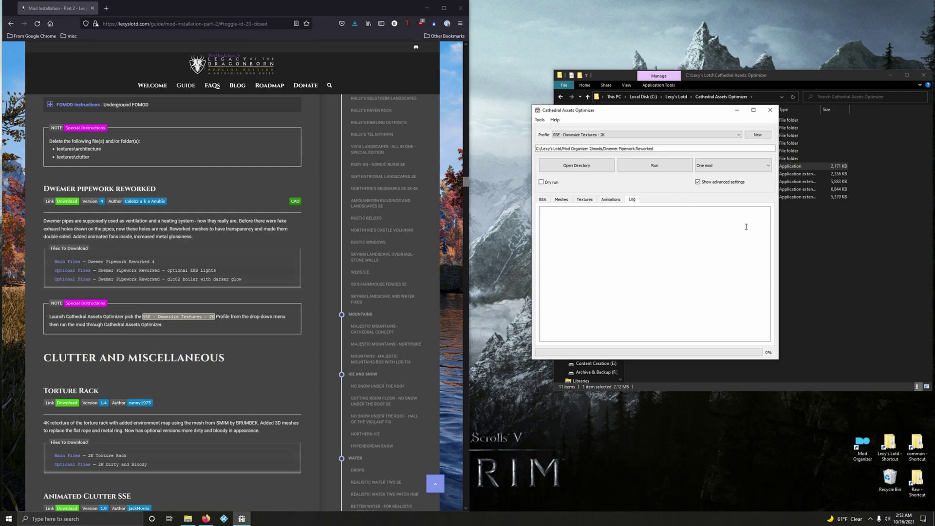
left_click(641, 166)
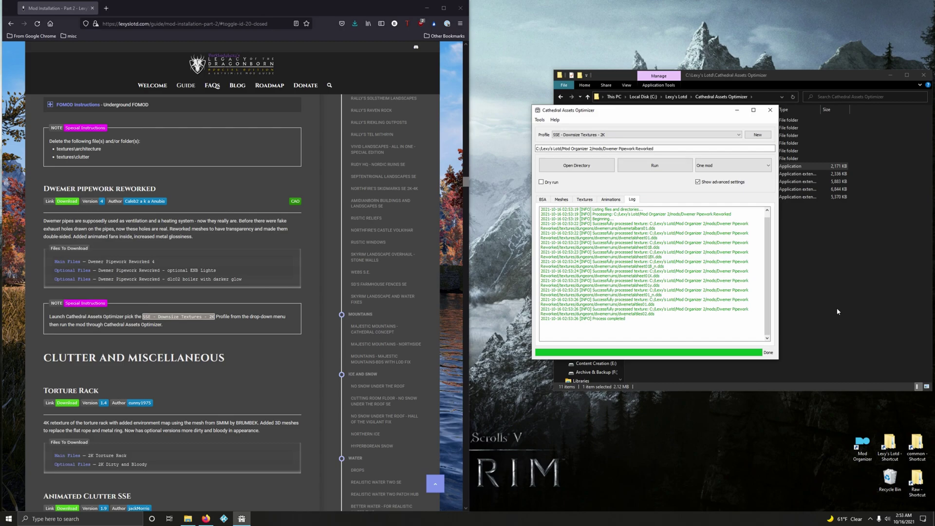
left_click(771, 110)
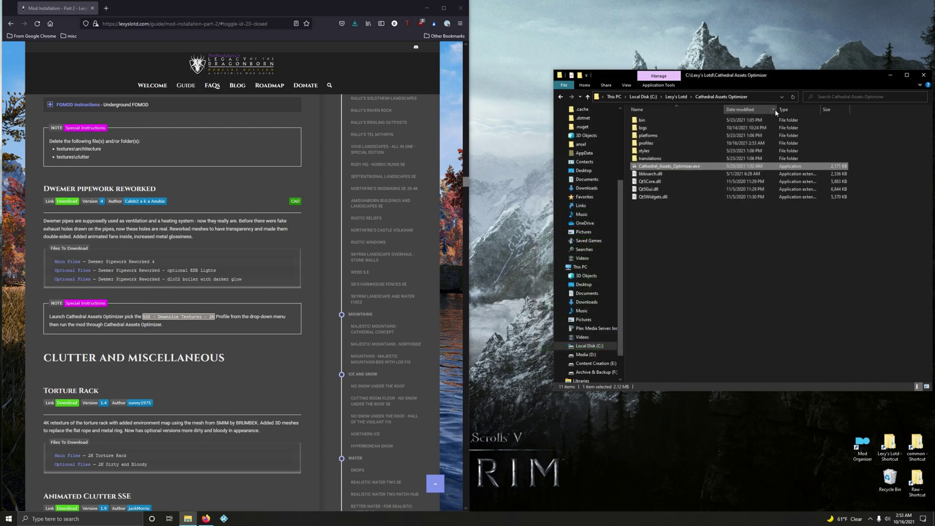
left_click(923, 75)
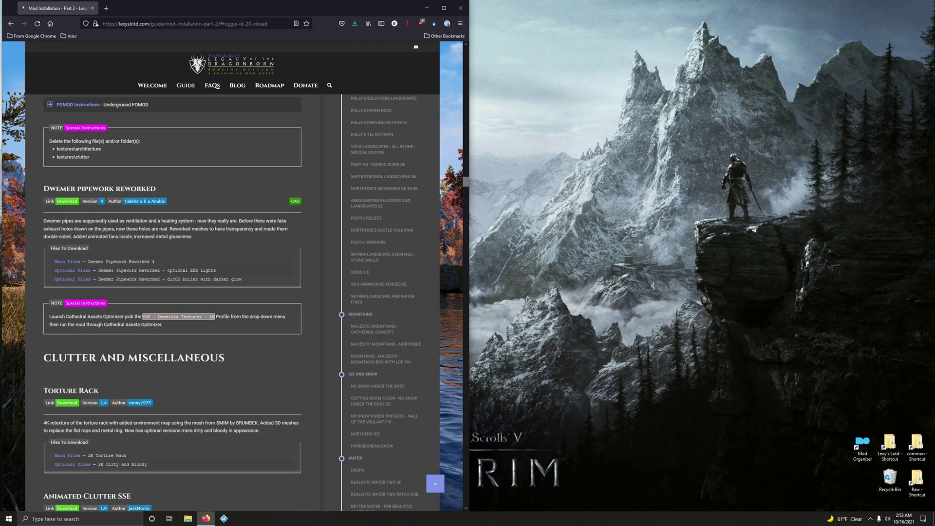
Relaunch Mod Organizer, collapse the Dungeons and Ruins separator, and bring up the guide's Clutter and Miscellaneous section.
double_click(858, 442)
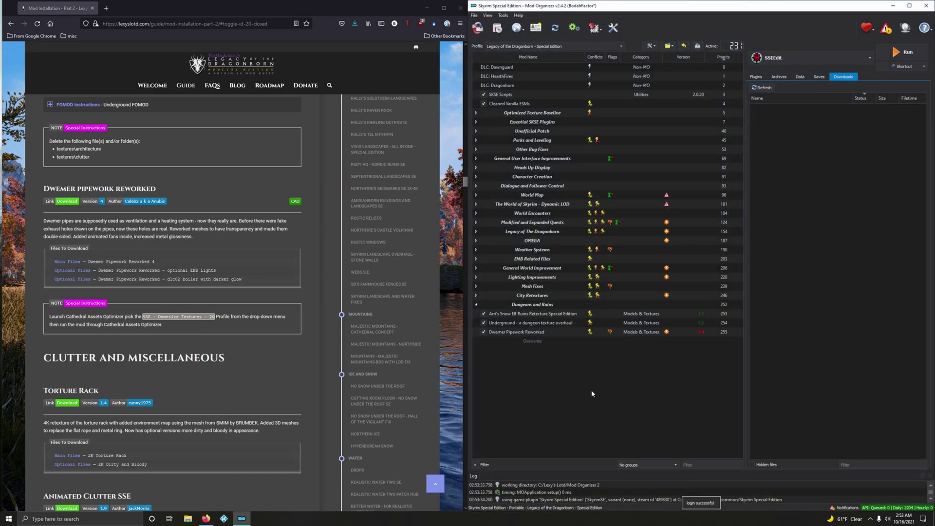
left_click(476, 304)
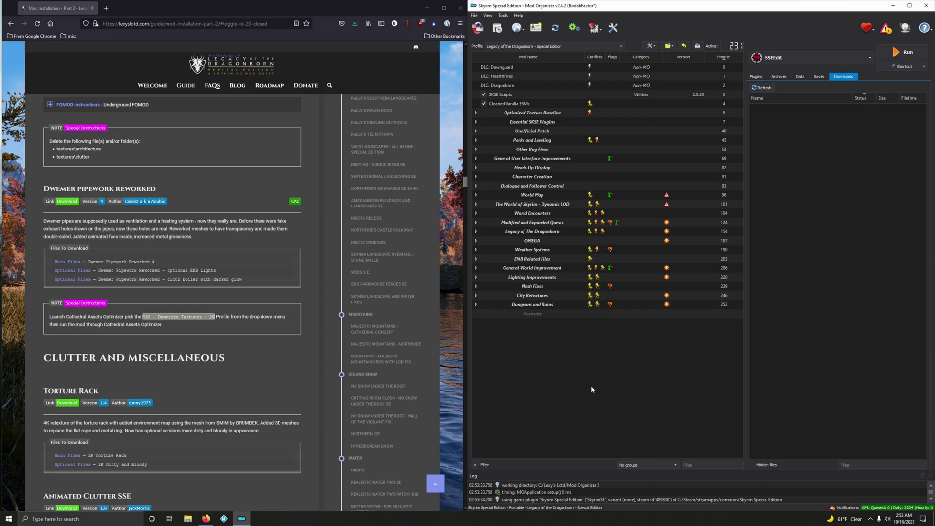
scroll(273, 348, "down", 2)
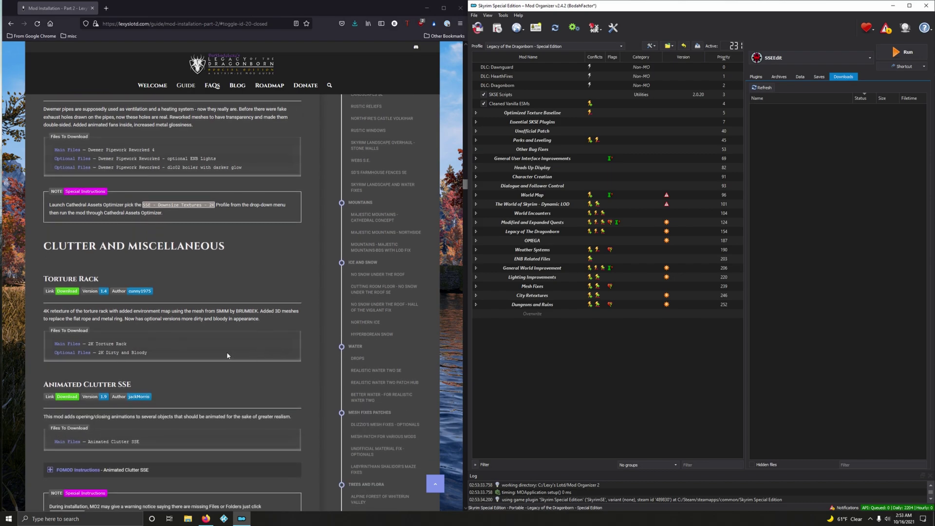
scroll(230, 355, "down", 2)
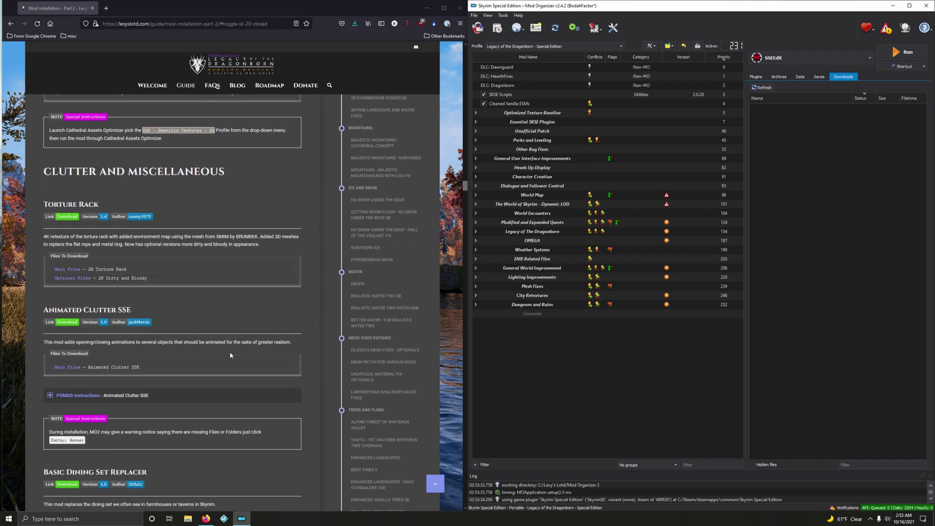